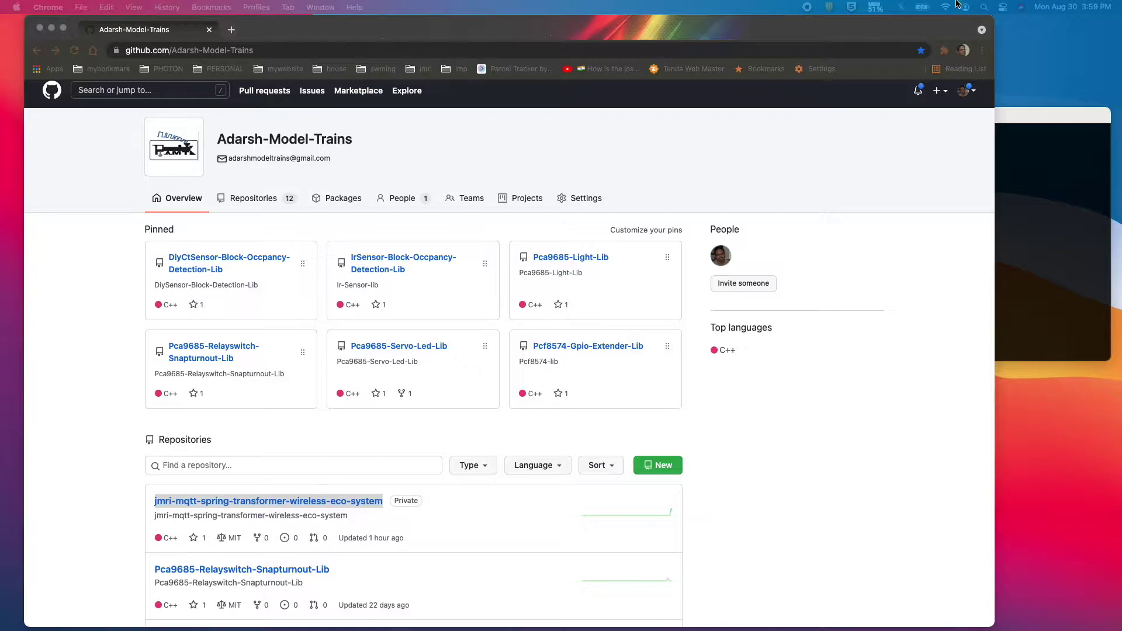
- Start the password-protected Mosquitto broker with start-pwd-mos.py, then search Spotlight for 'pan'
left_click(1065, 184)
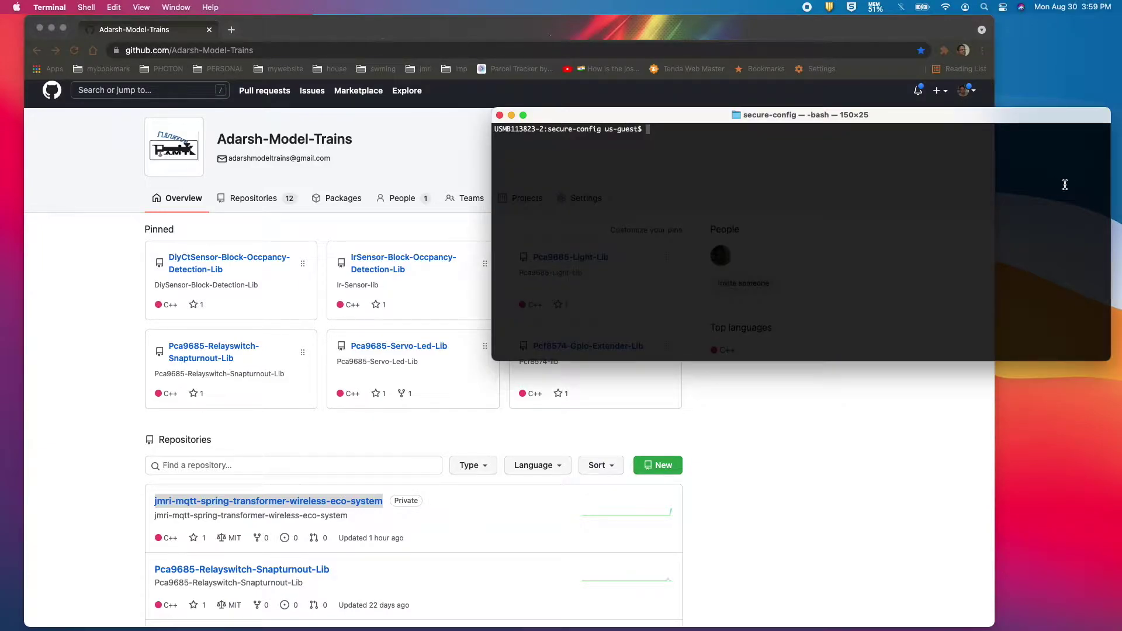
type("py")
type("thon sta")
key("Tab")
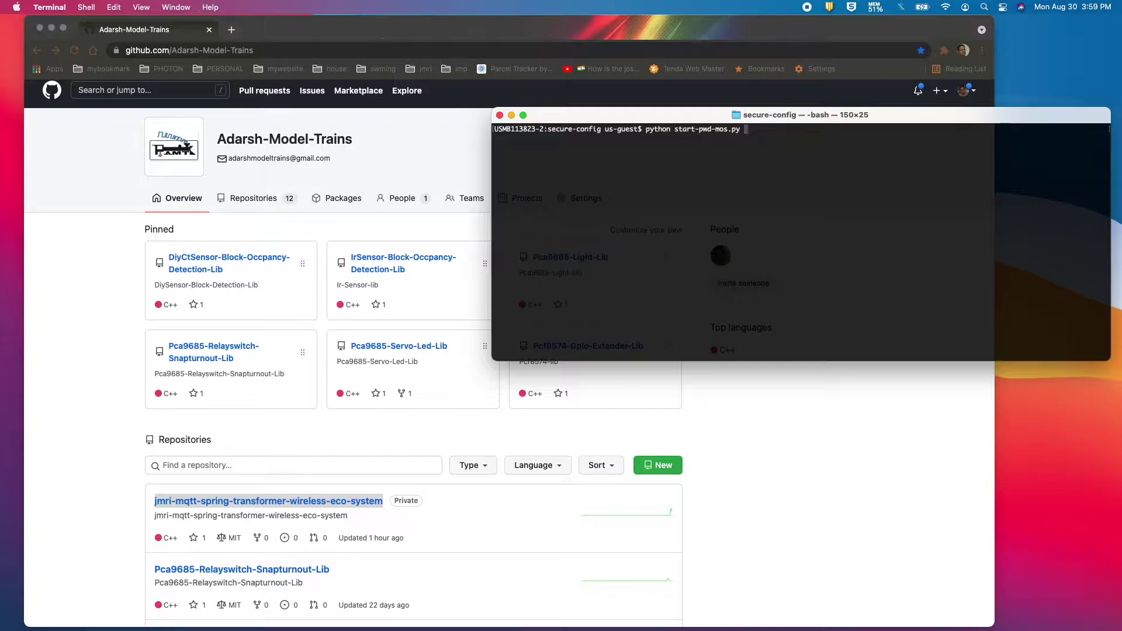
key("Return")
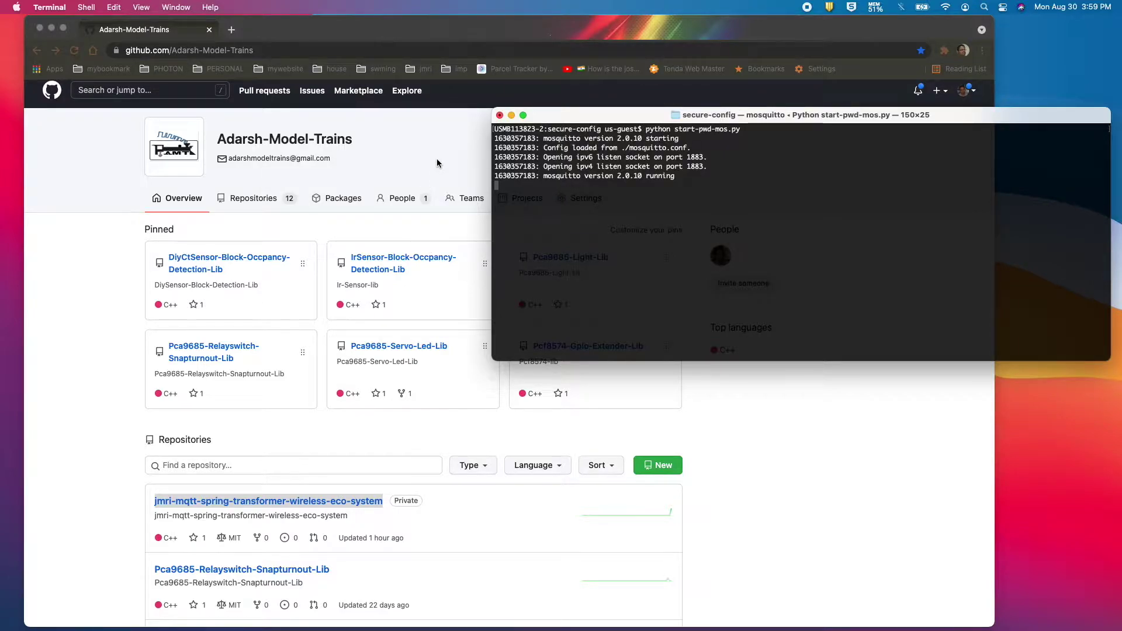
left_click(984, 7)
type("pan")
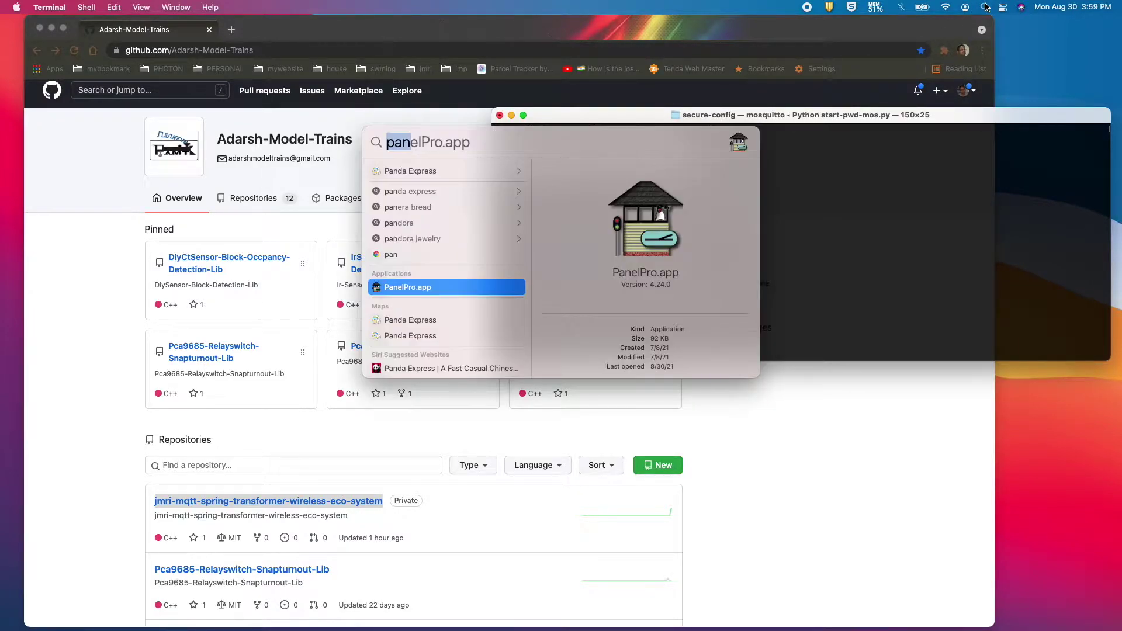
- Launch PanelPro, set its About window aside, and open the jmri-mqtt-spring-transformer-wireless-eco-system repository
key("Return")
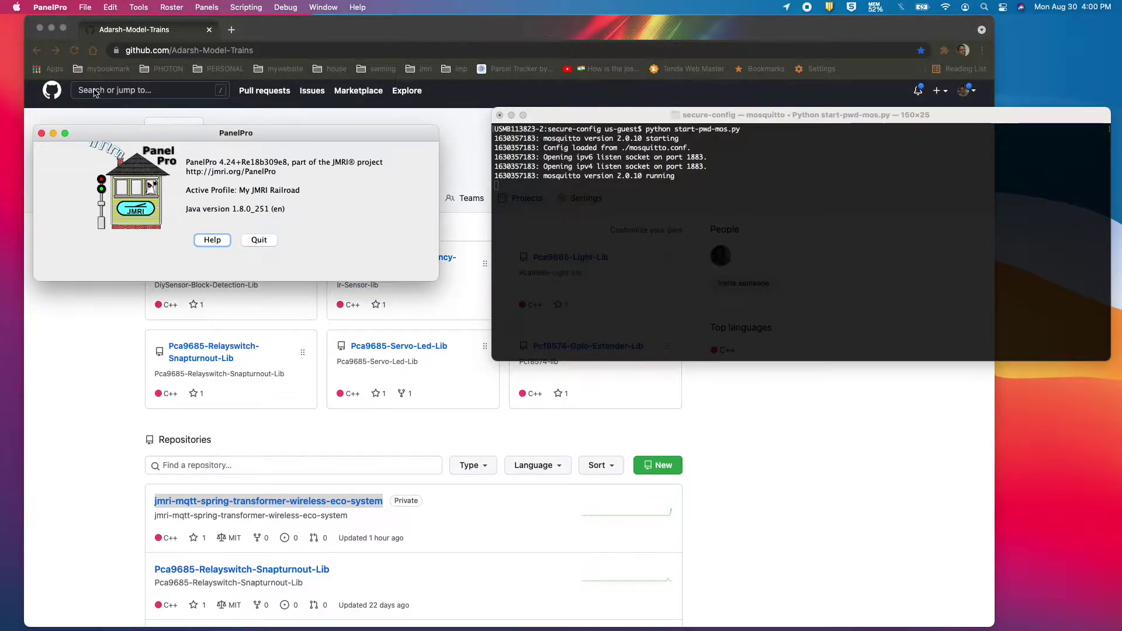
mouse_move(110, 135)
left_mouse_down()
mouse_move(682, 357)
mouse_move(774, 358)
left_mouse_up()
left_click(697, 569)
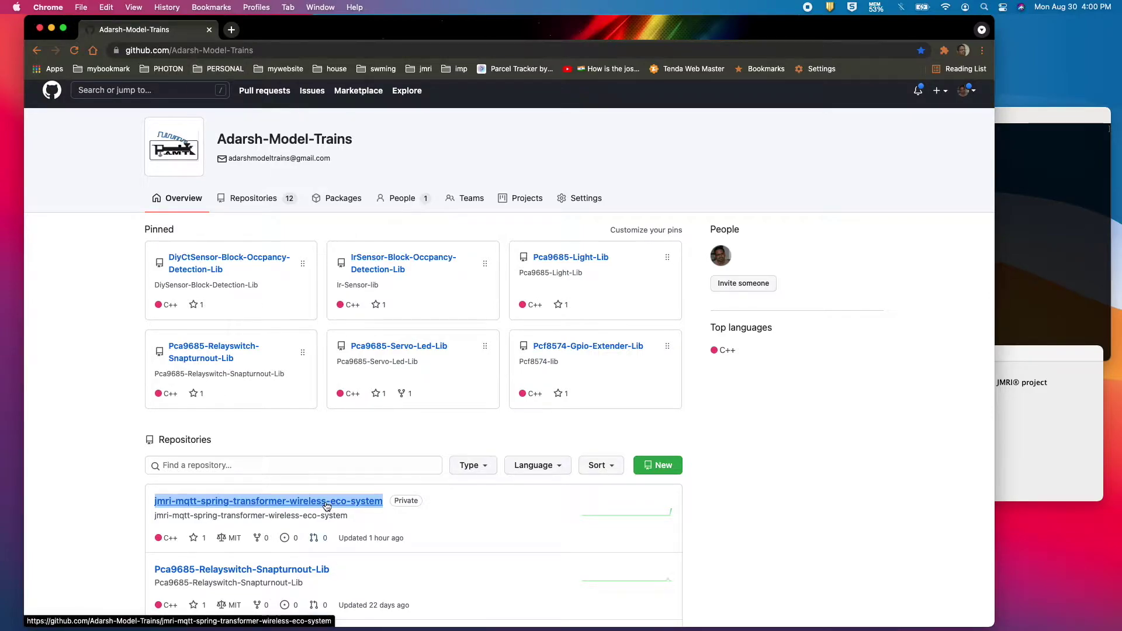
left_click(326, 506)
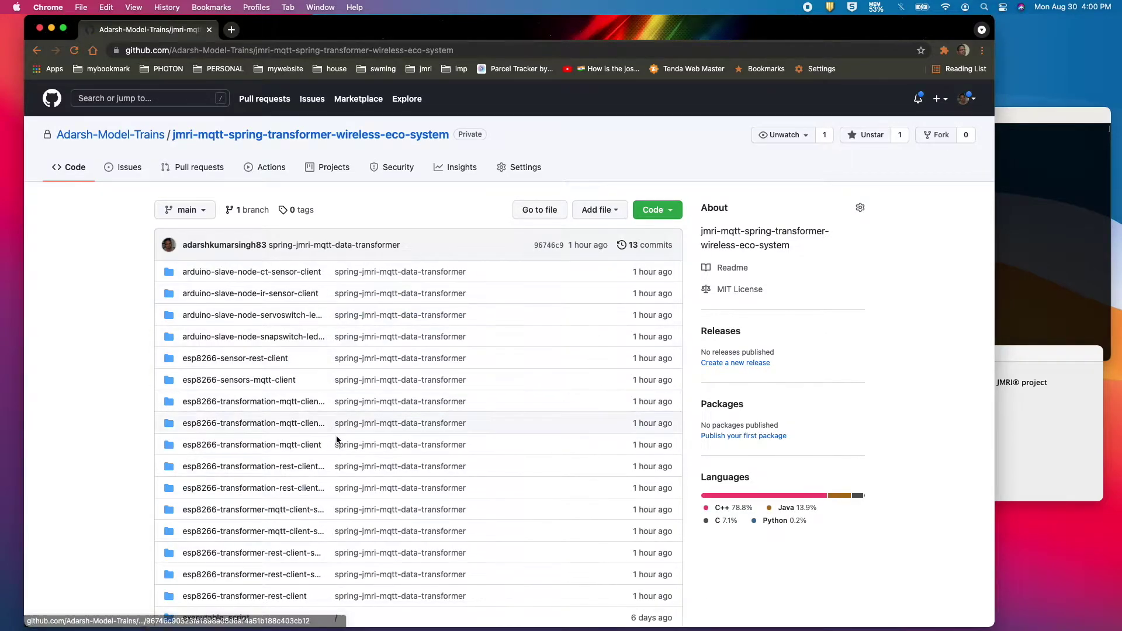
- Open the 'JMRI MQTT CONNECTION SETUP AND TESTING' link from the README's Configuration Steps in a new tab
scroll(336, 439, "down", 15)
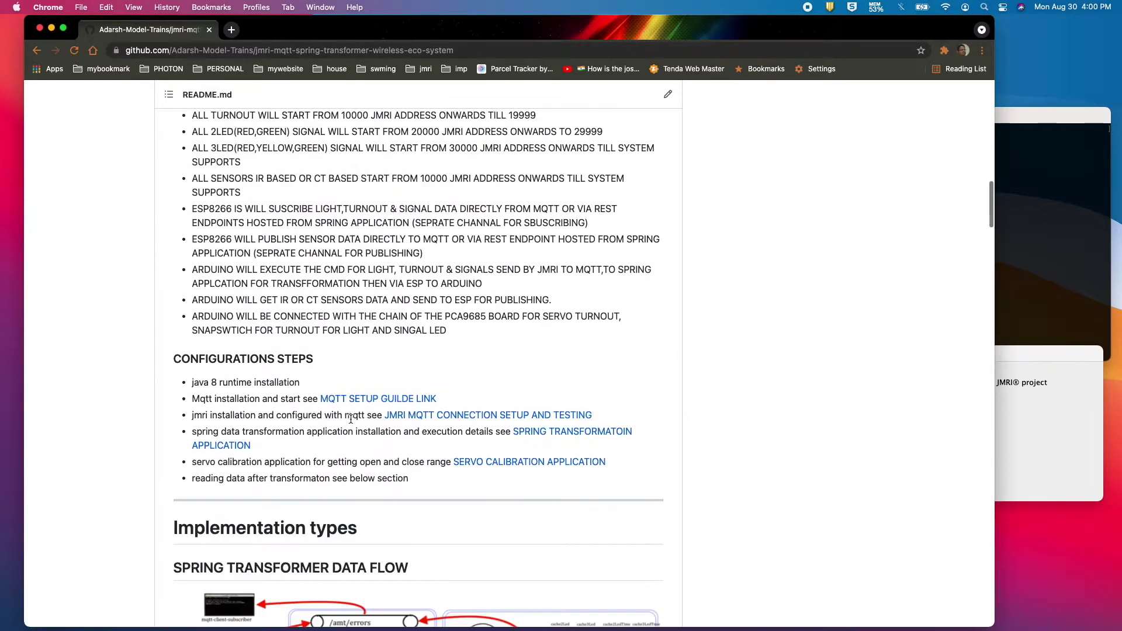
scroll(350, 418, "down", 2)
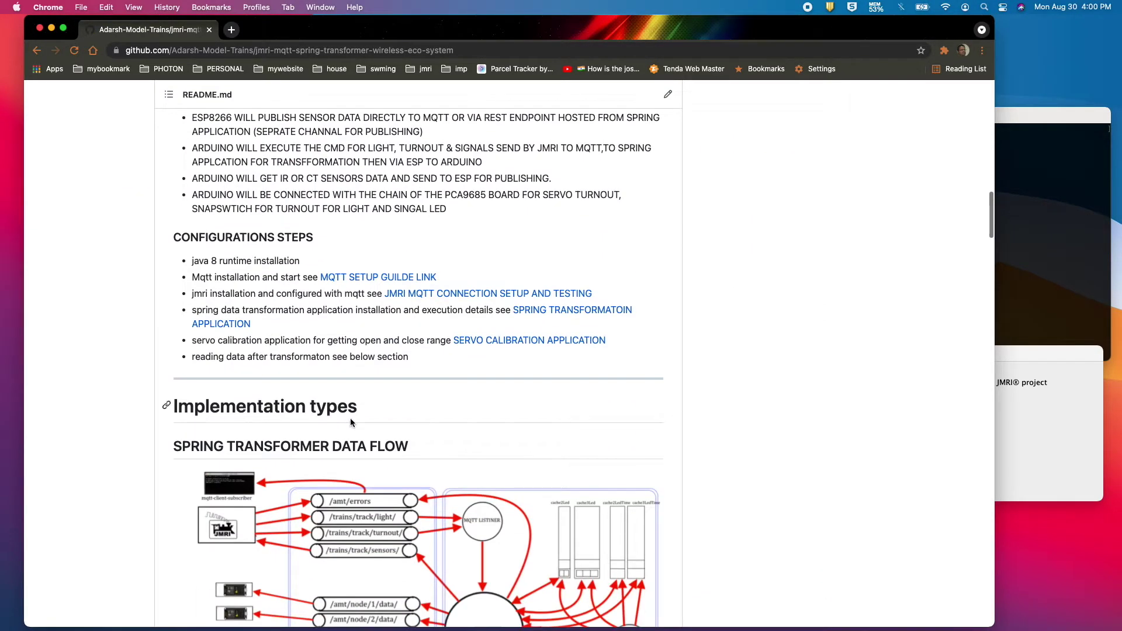
right_click(453, 298)
left_click(467, 295)
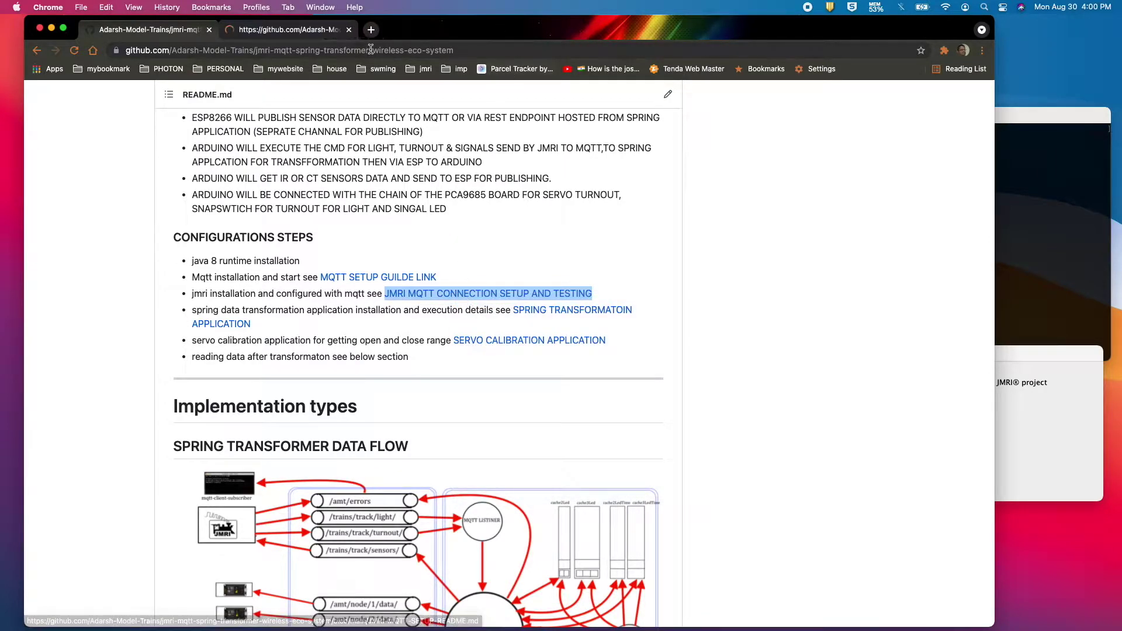
- Skim the JMRI-MQTT-SETUP-README.md guide, then bring PanelPro back to the front
scroll(463, 359, "down", 4)
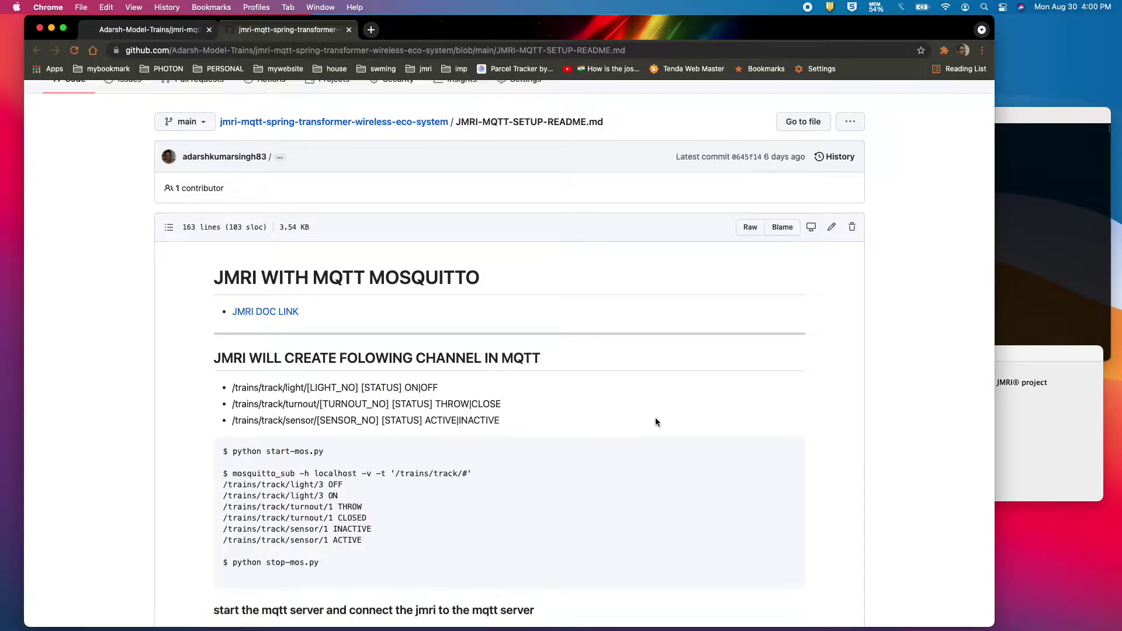
scroll(656, 422, "down", 20)
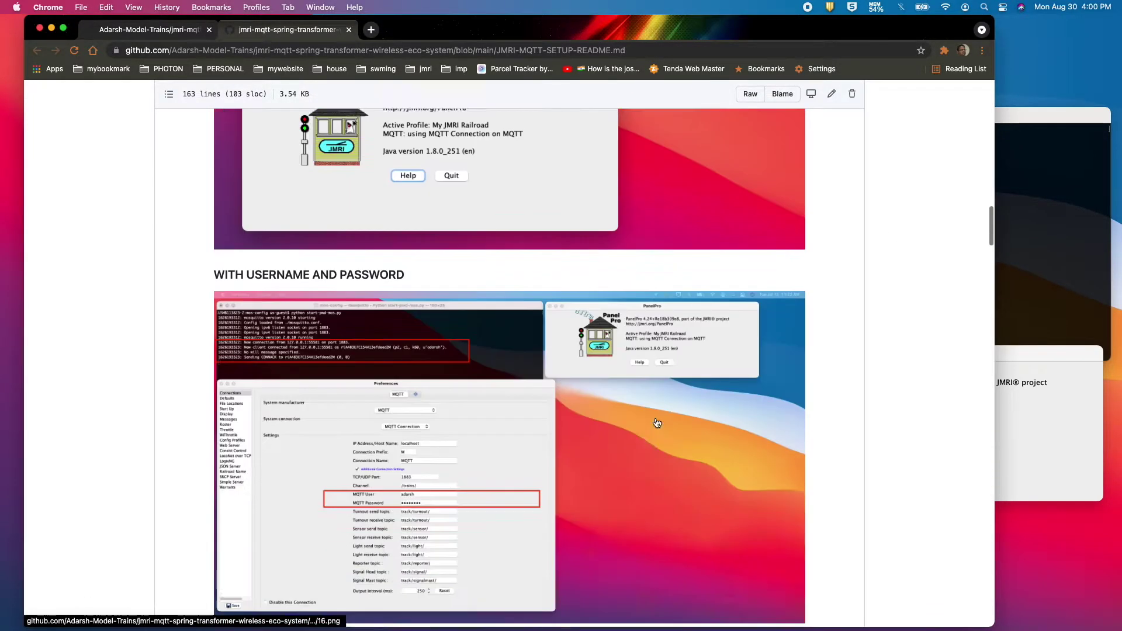
scroll(656, 422, "up", 20)
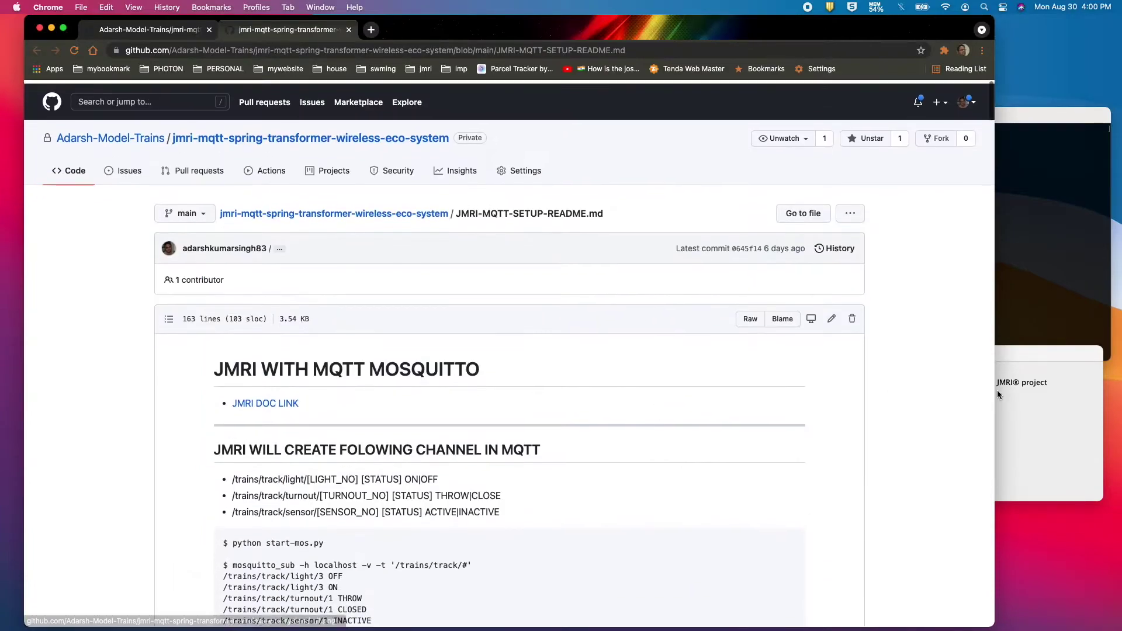
left_click(997, 394)
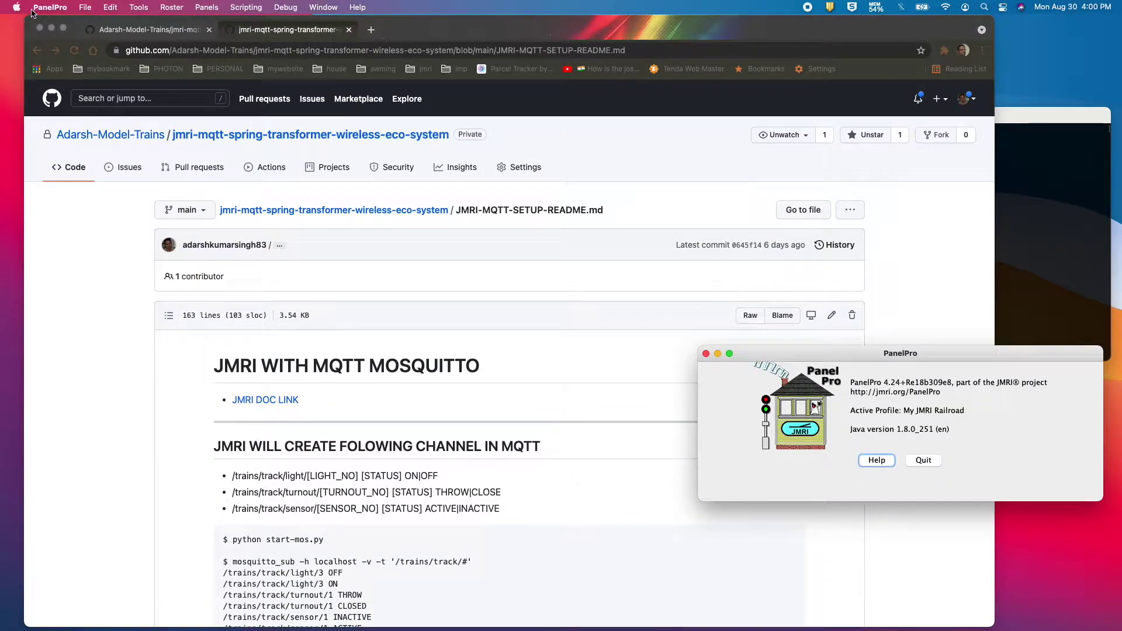
left_click(35, 8)
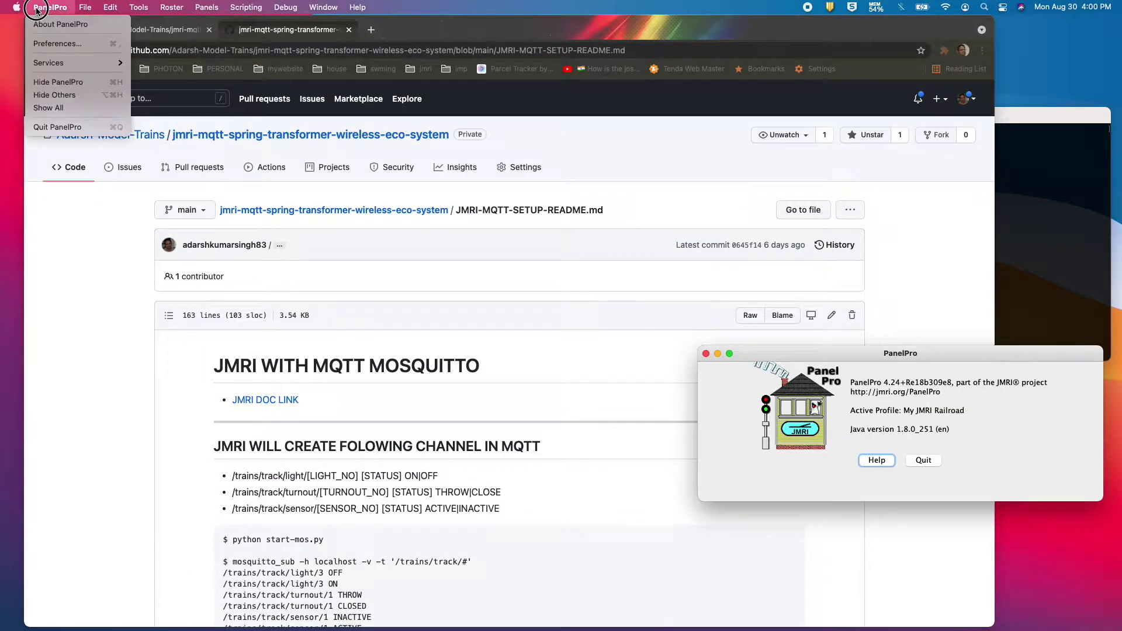
- In PanelPro Preferences, add an MQTT connection with host name localhost and show its additional settings
left_click(58, 42)
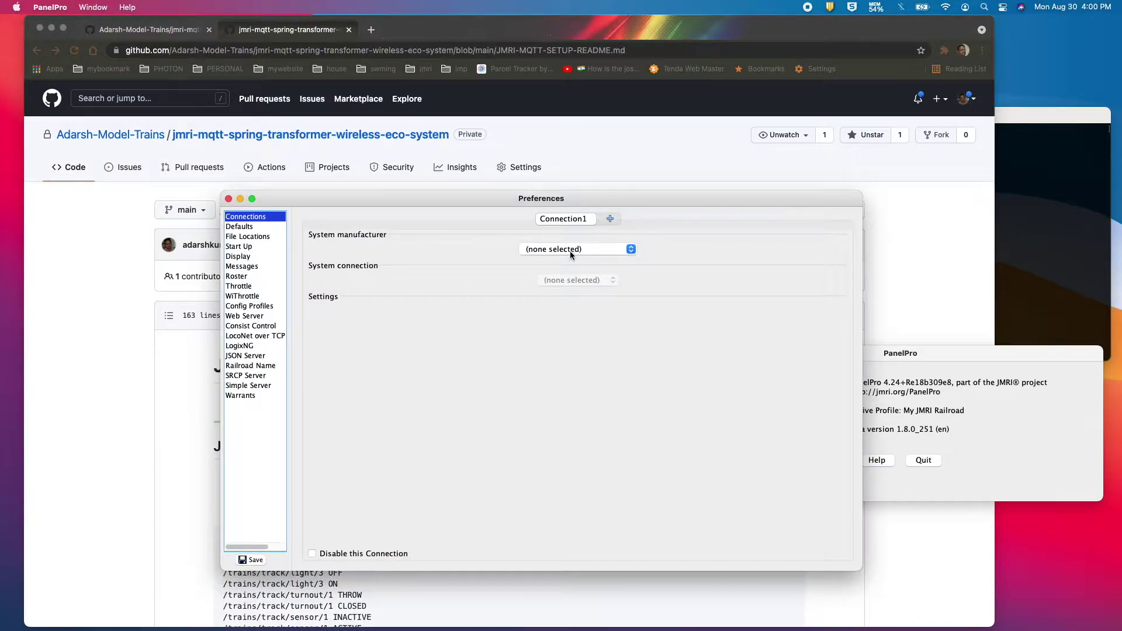
left_click(570, 255)
scroll(575, 299, "down", 5)
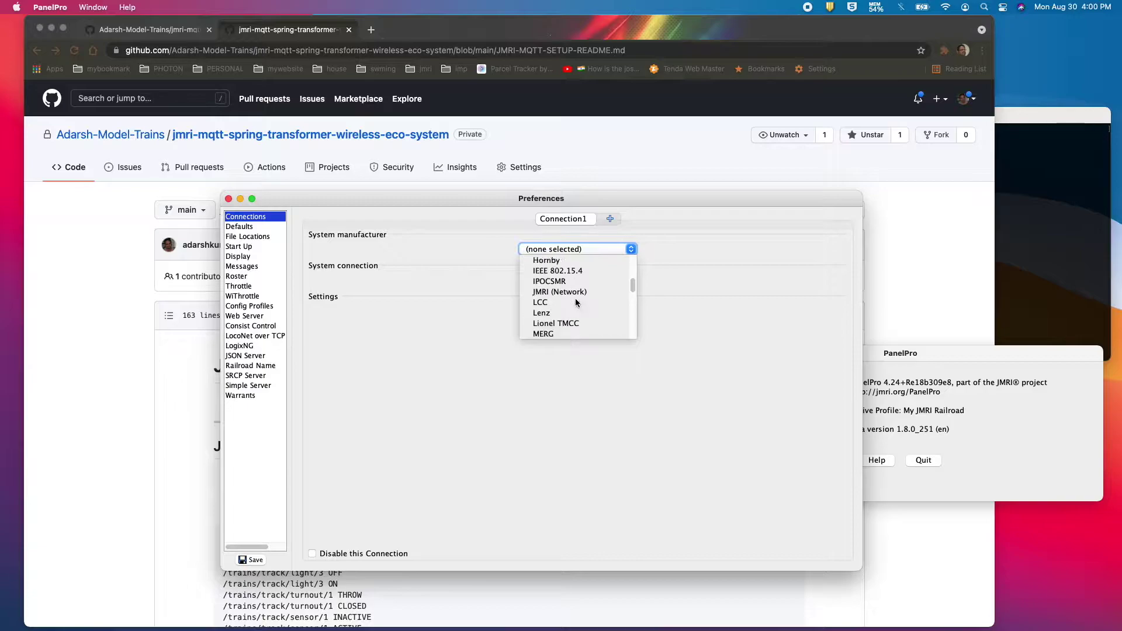
scroll(576, 302, "down", 2)
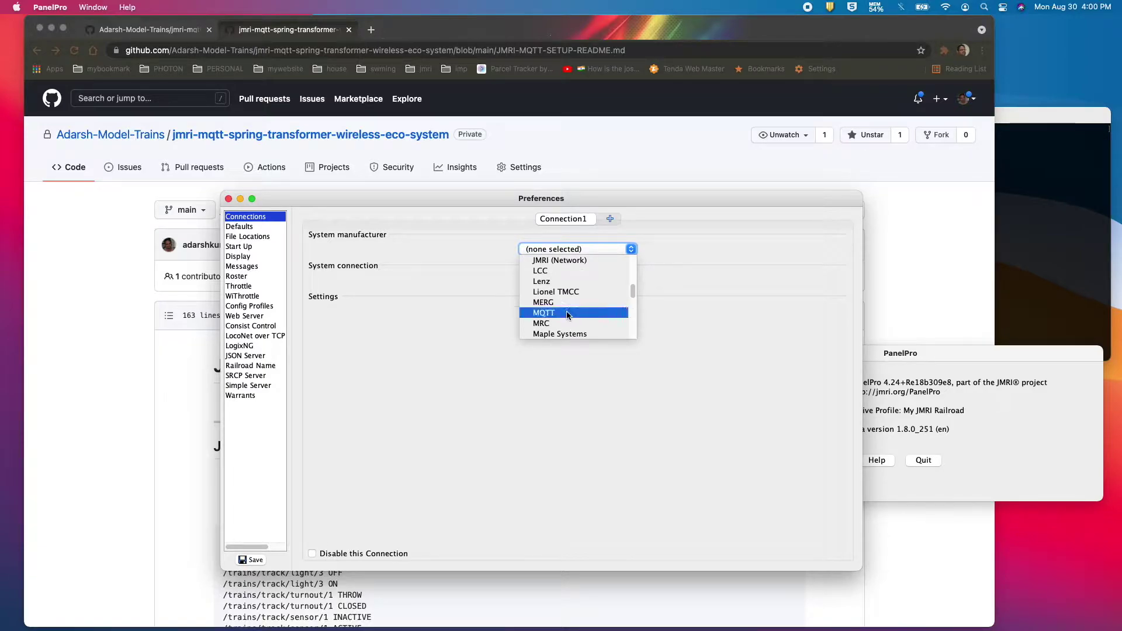
left_click(575, 313)
left_click_drag(625, 402, 563, 402)
type("localh")
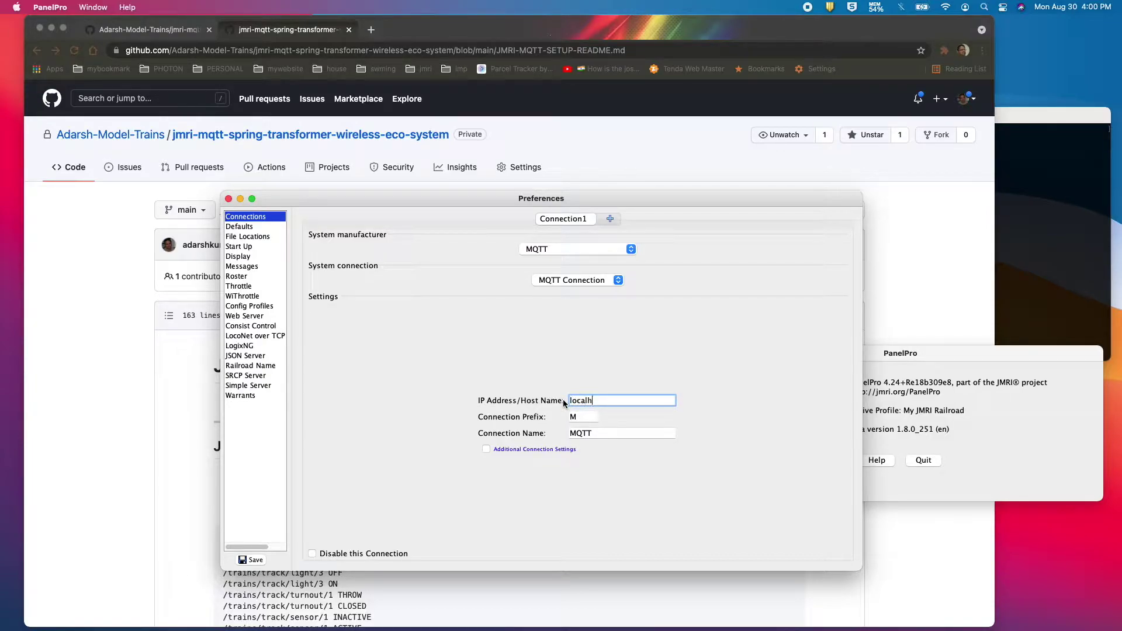
type("ost")
key("Tab")
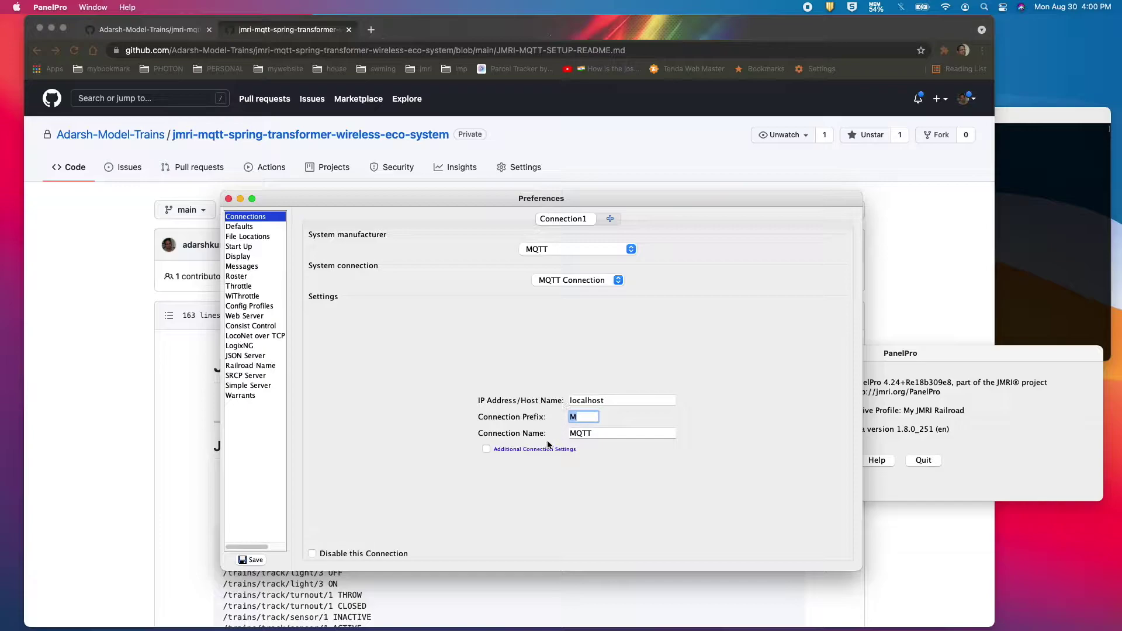
left_click(545, 450)
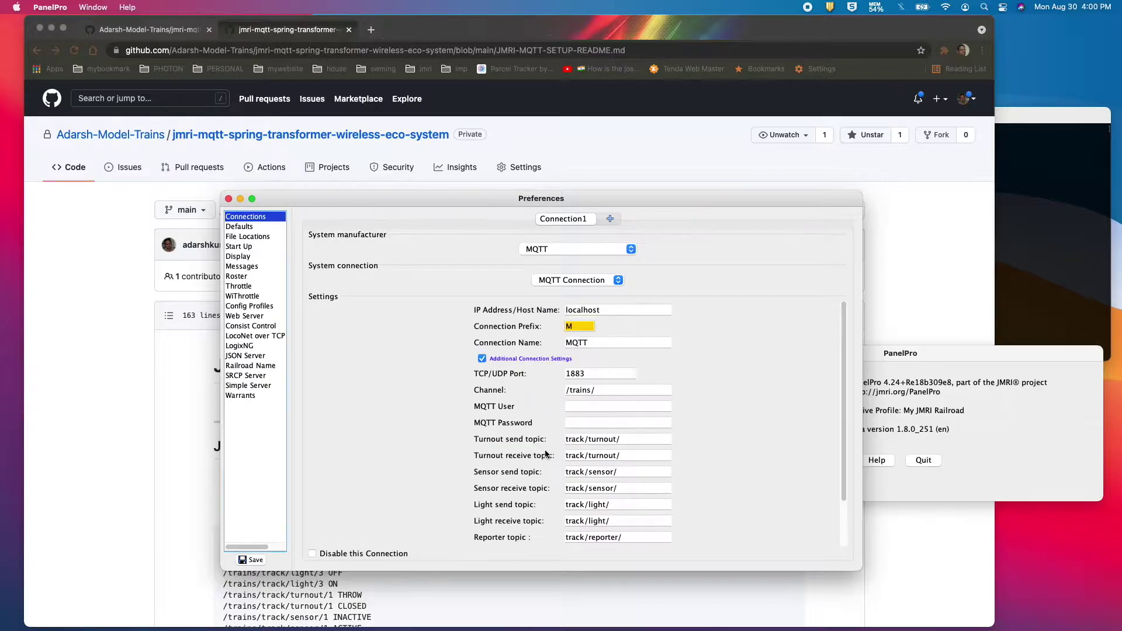
- Confirm TCP/UDP port 1883 and enter the broker's MQTT user name and password
left_click(587, 408)
left_click_drag(596, 376, 559, 378)
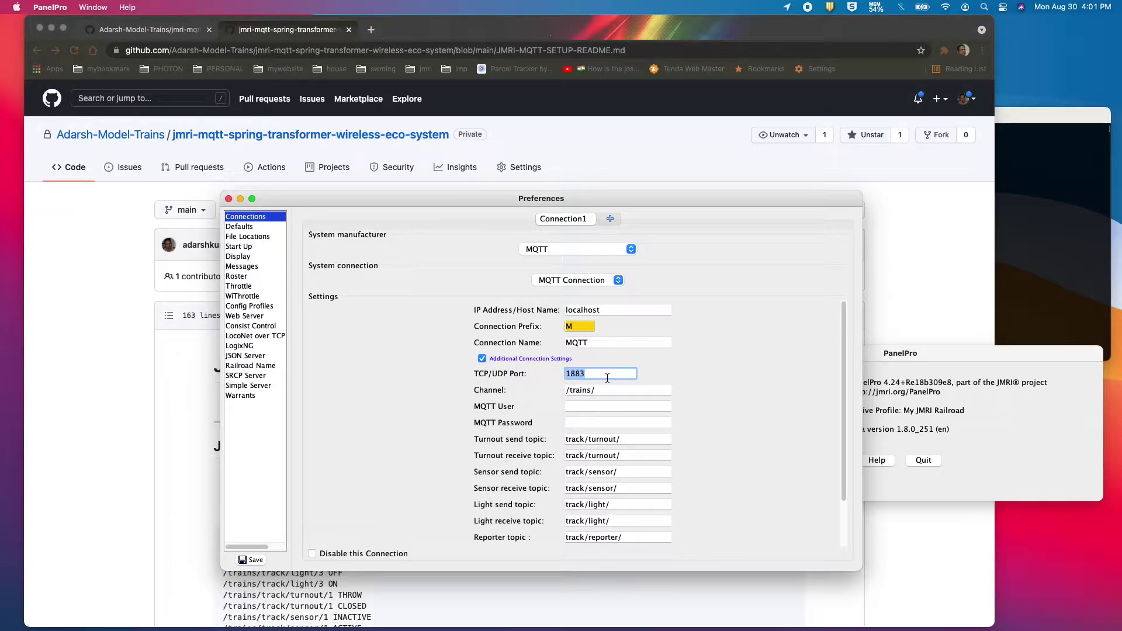
left_click(592, 407)
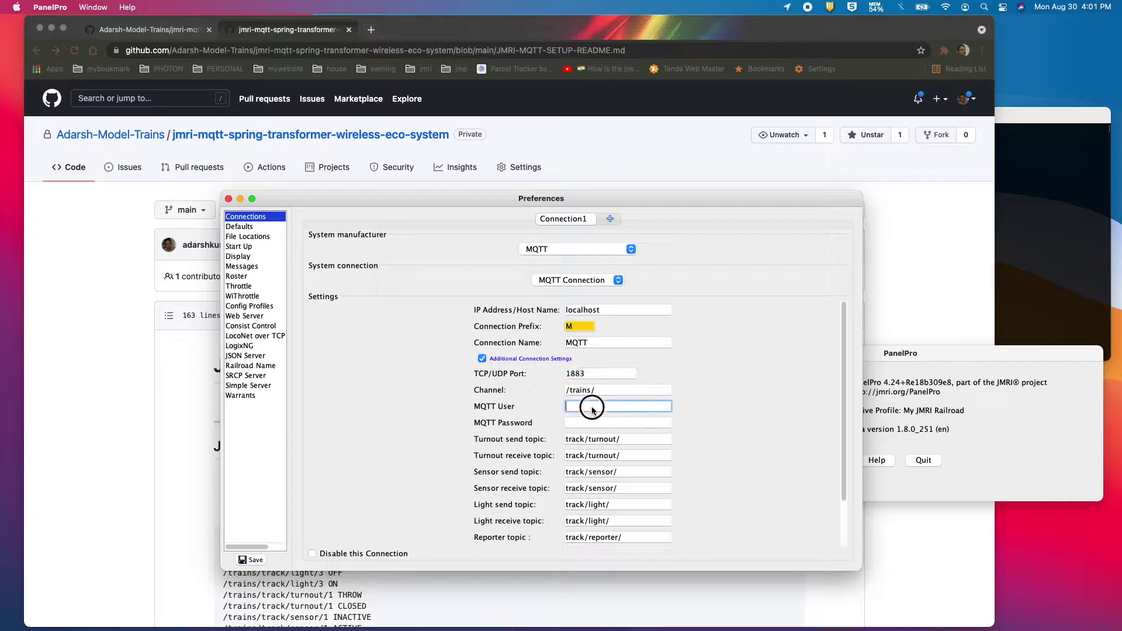
key("Tab")
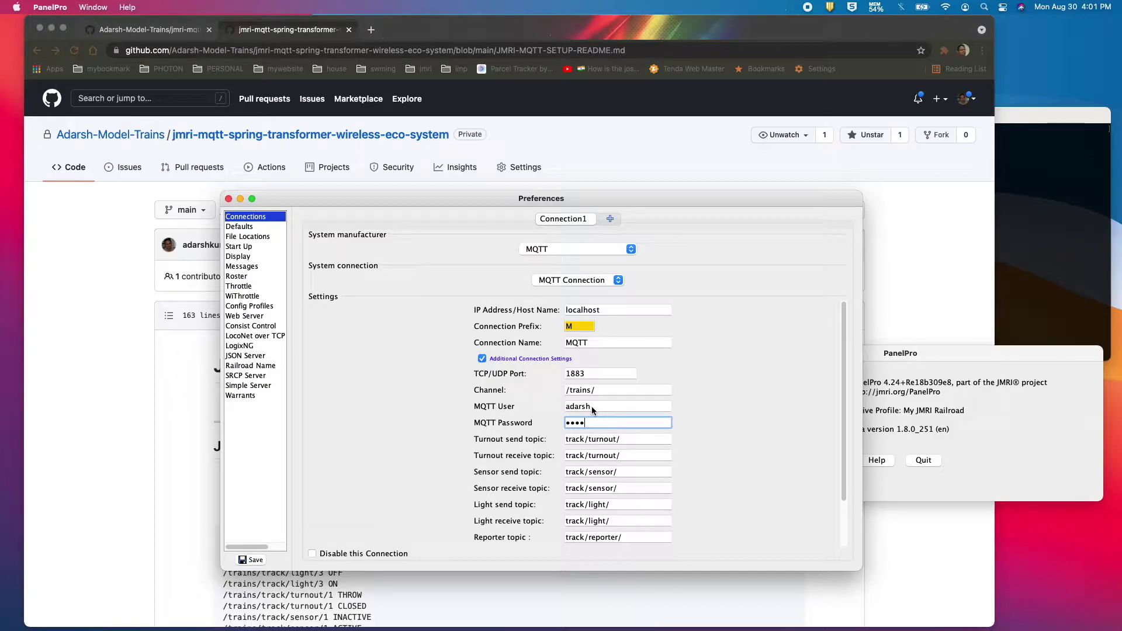
key("BackSpace")
key("BackSpace")
left_click_drag(568, 442, 625, 436)
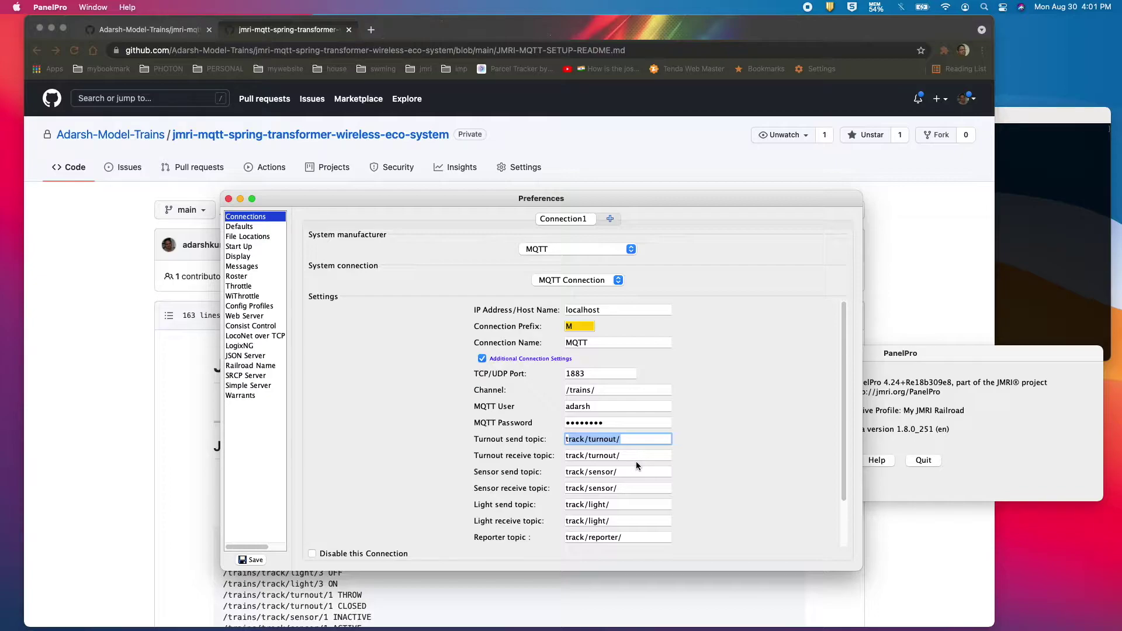
left_click_drag(626, 455, 554, 461)
left_click(565, 473)
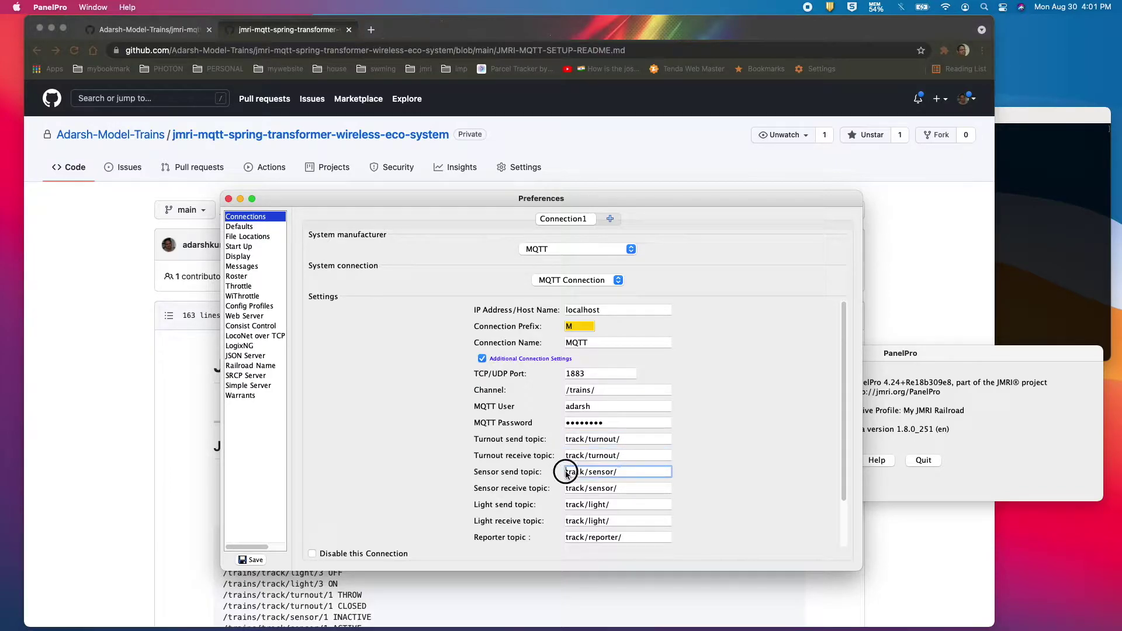
mouse_move(565, 473)
left_mouse_down()
mouse_move(626, 473)
mouse_move(581, 491)
mouse_move(620, 491)
left_mouse_up()
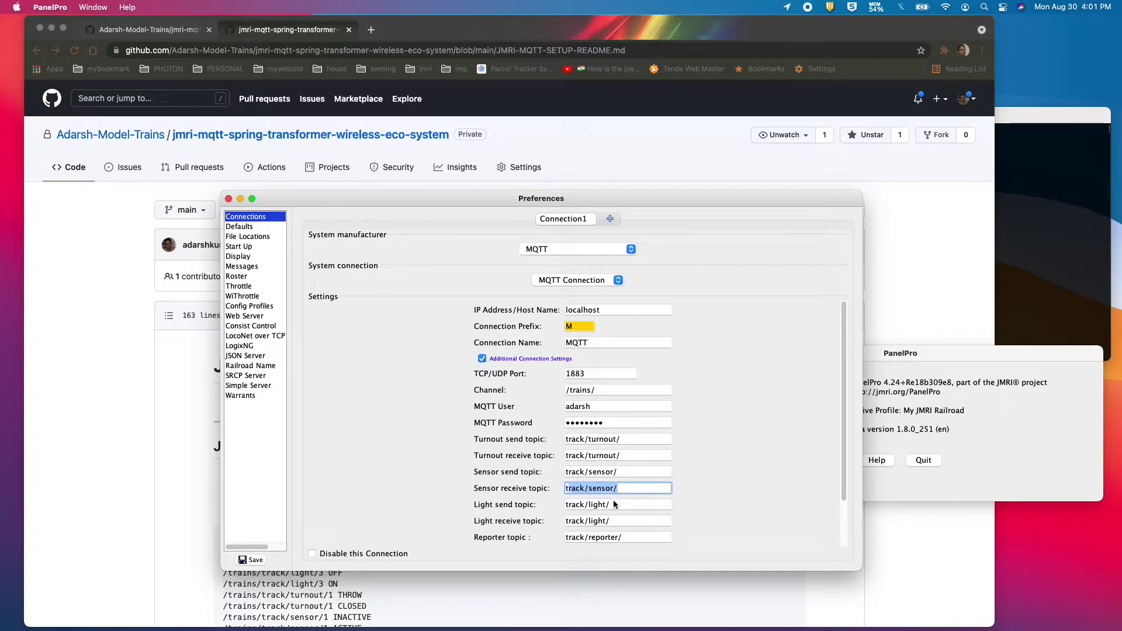
left_click_drag(613, 504, 580, 505)
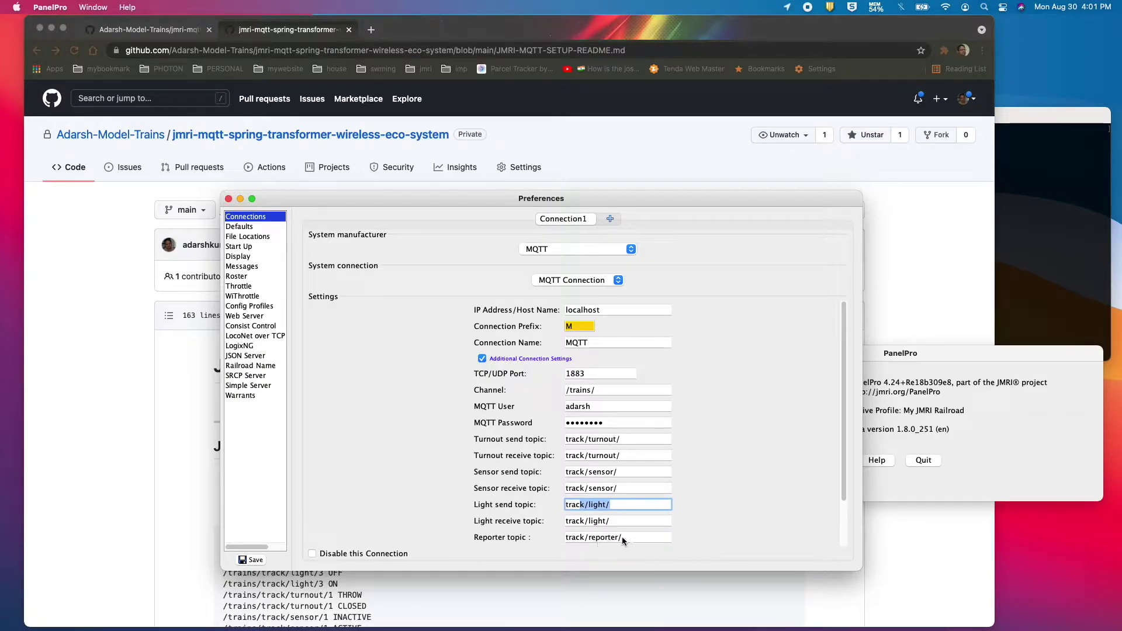
scroll(720, 448, "down", 2)
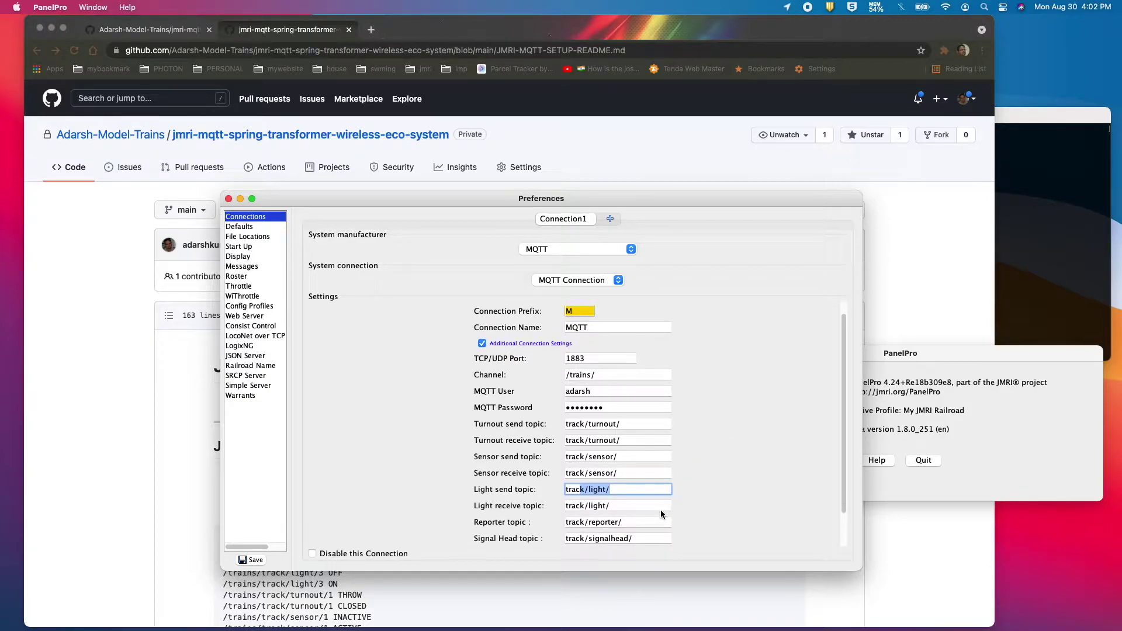
scroll(662, 513, "down", 3)
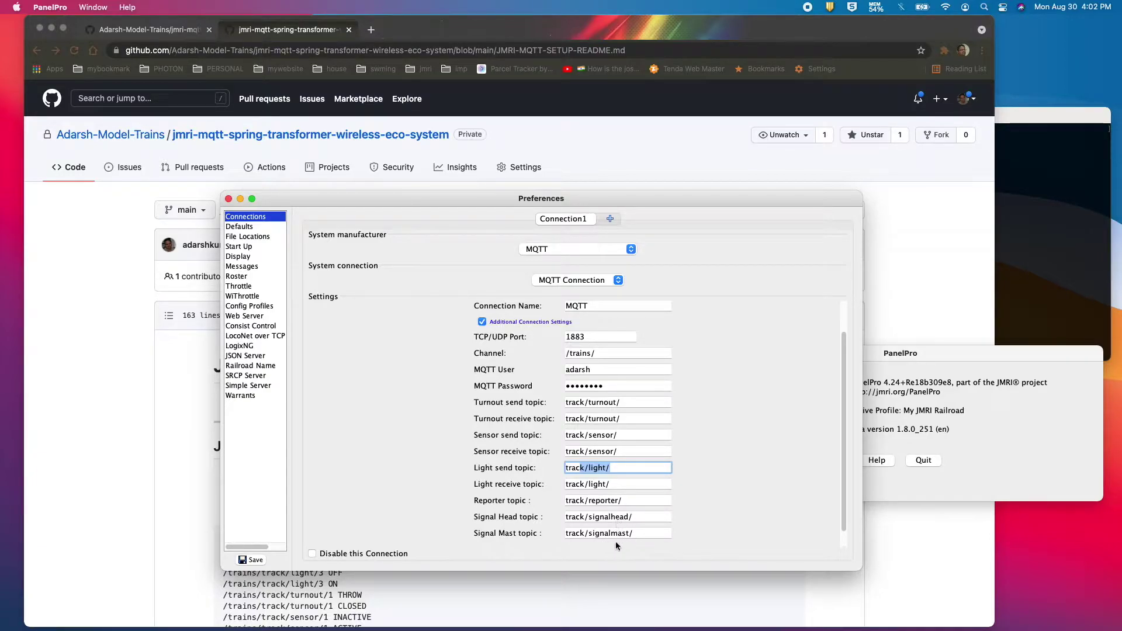
- Select 'turnout' in the receive topic field while reviewing the MQTT topic names
double_click(603, 420)
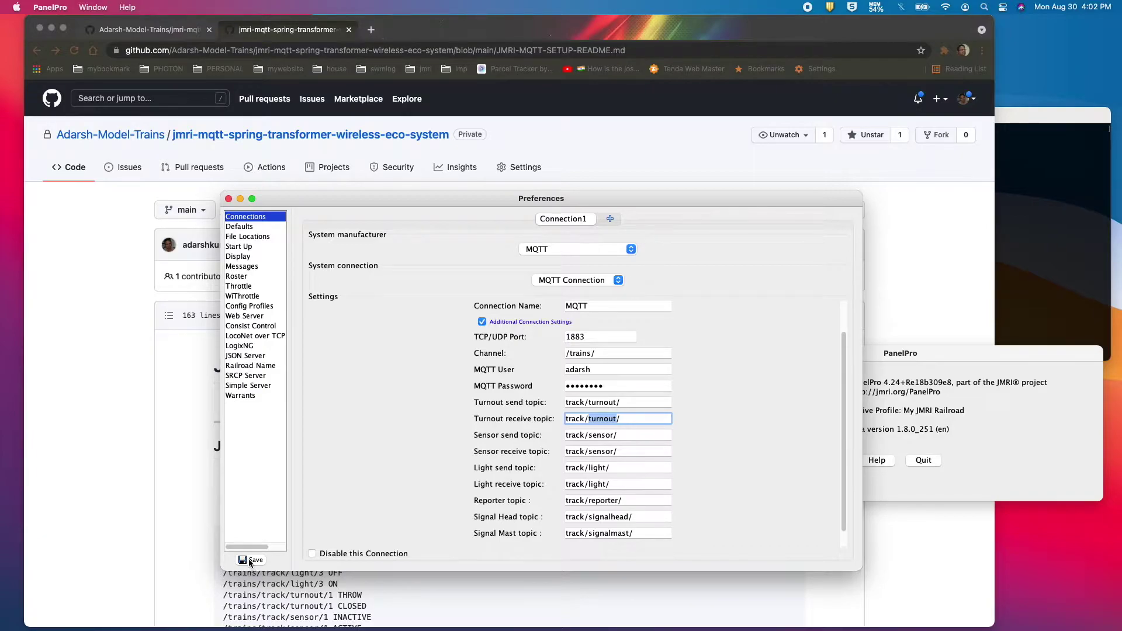
- Save the MQTT preferences, restart PanelPro, and confirm Mosquitto logged the authenticated client connection
left_click(250, 562)
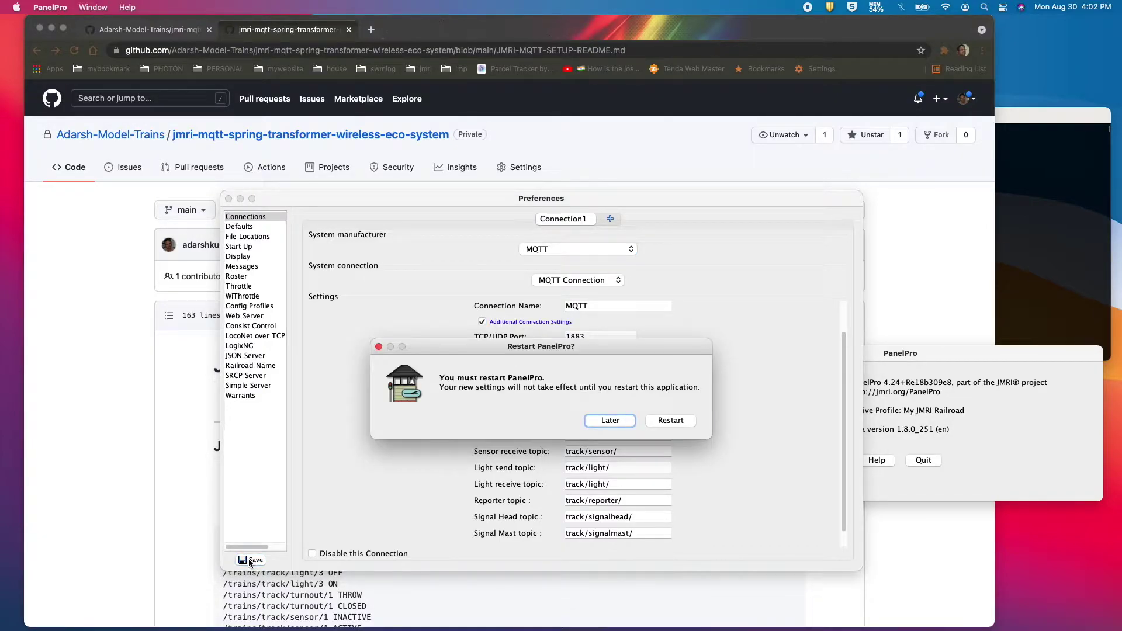
left_click(665, 422)
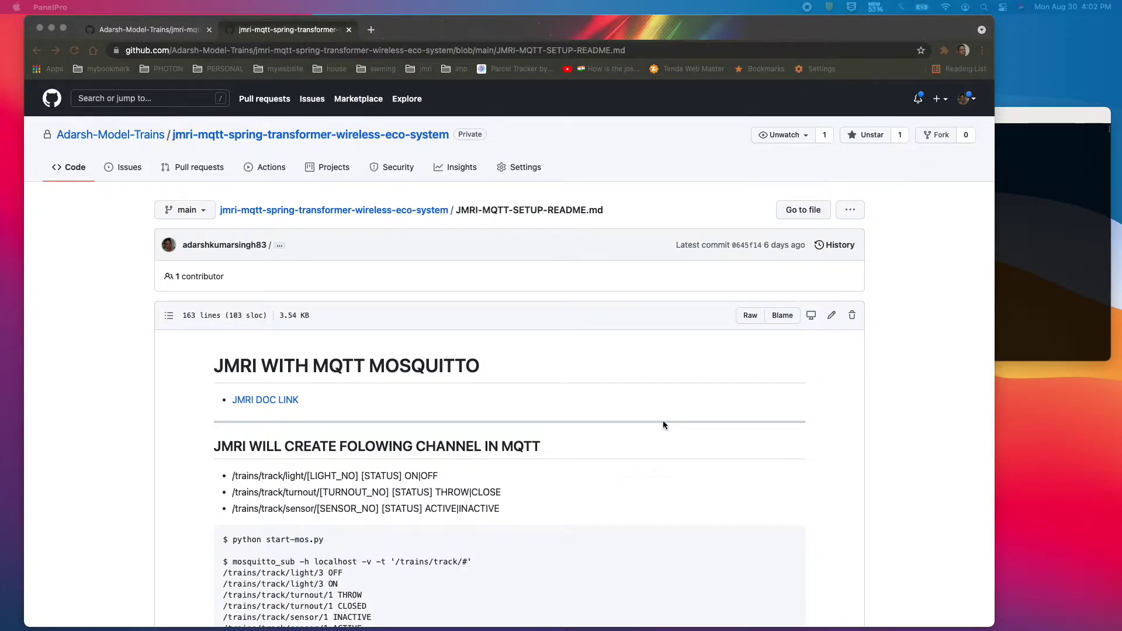
left_click(1030, 231)
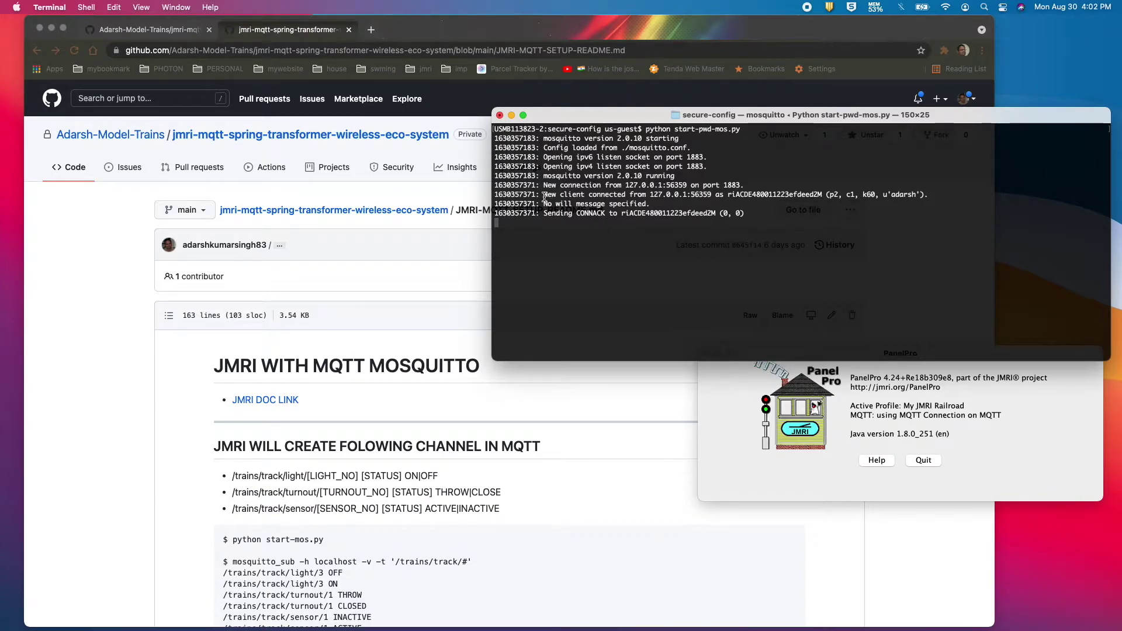
mouse_move(543, 195)
left_mouse_down()
mouse_move(681, 196)
mouse_move(779, 213)
left_mouse_up()
double_click(897, 195)
left_click(733, 446)
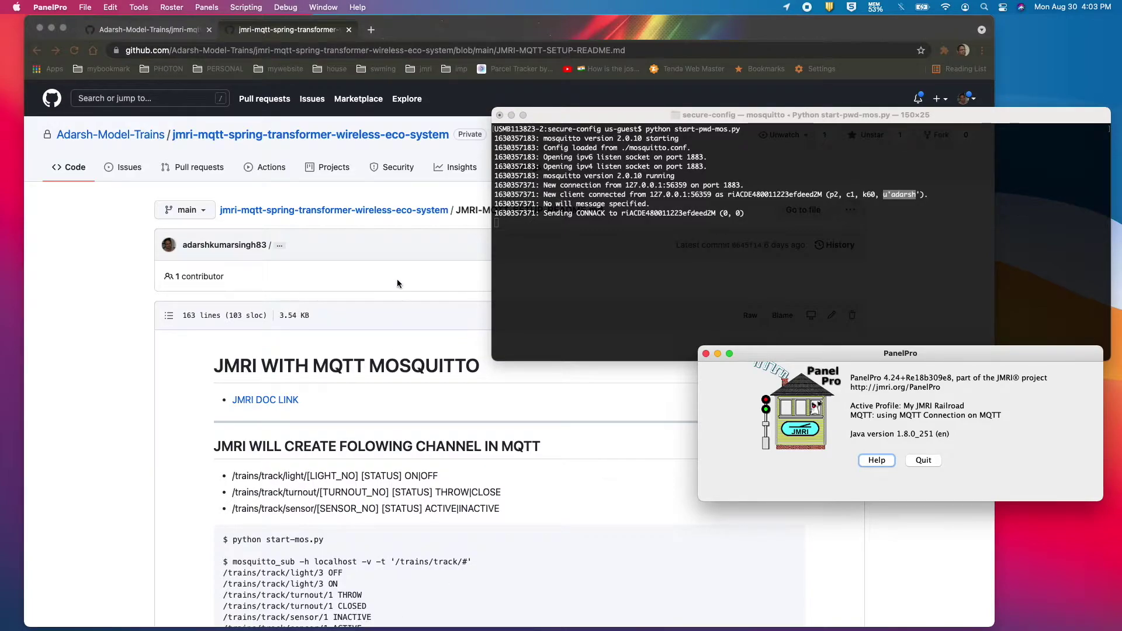
left_click(404, 261)
- Scroll the README to the sensor subscribe section and select the example mosquitto_sub command
scroll(461, 461, "down", 5)
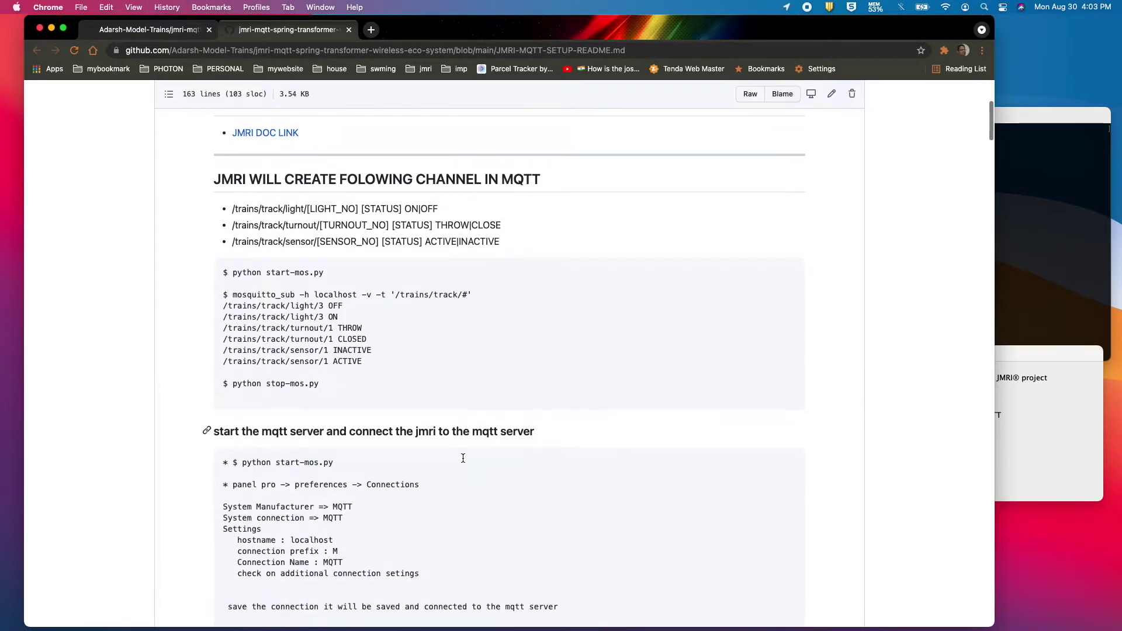
scroll(379, 416, "down", 3)
scroll(378, 416, "down", 7)
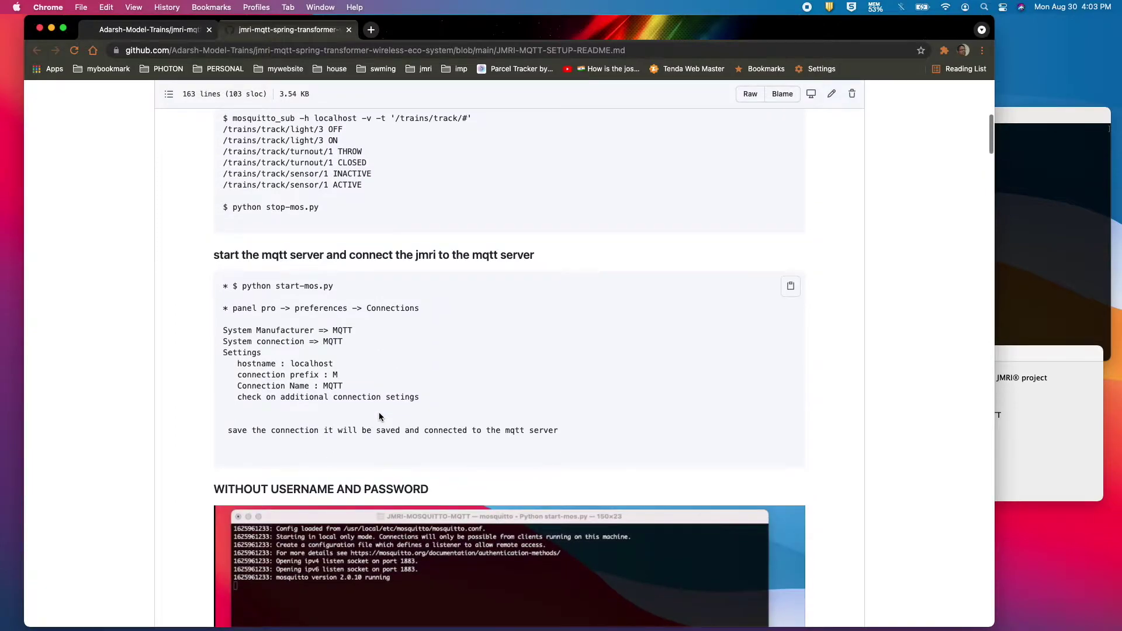
scroll(380, 417, "down", 20)
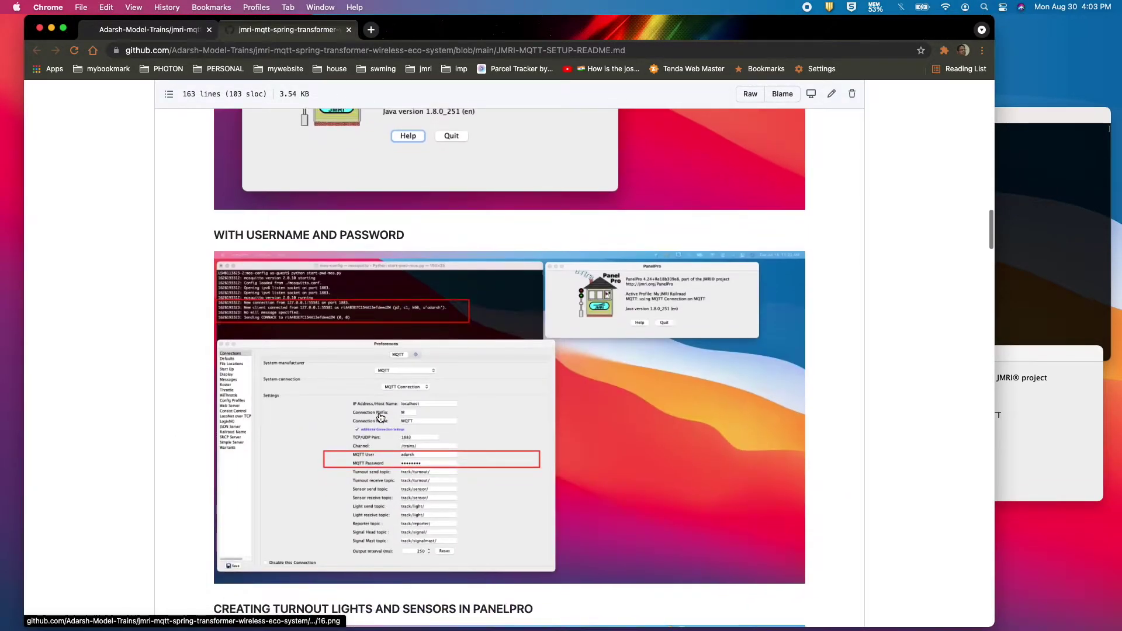
scroll(379, 416, "down", 15)
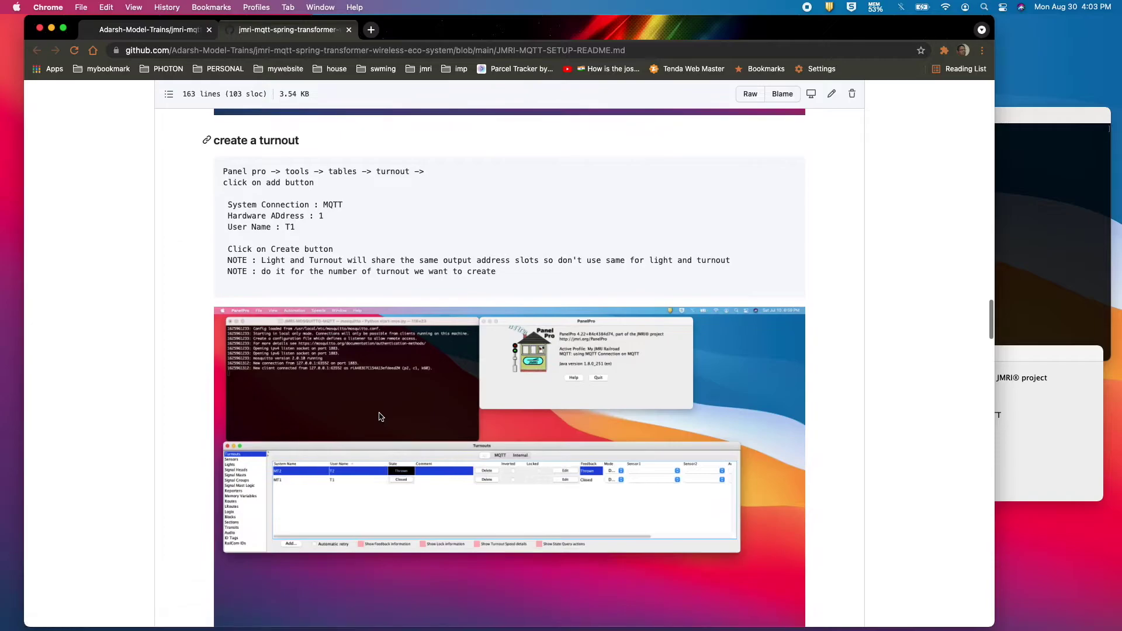
scroll(380, 416, "down", 15)
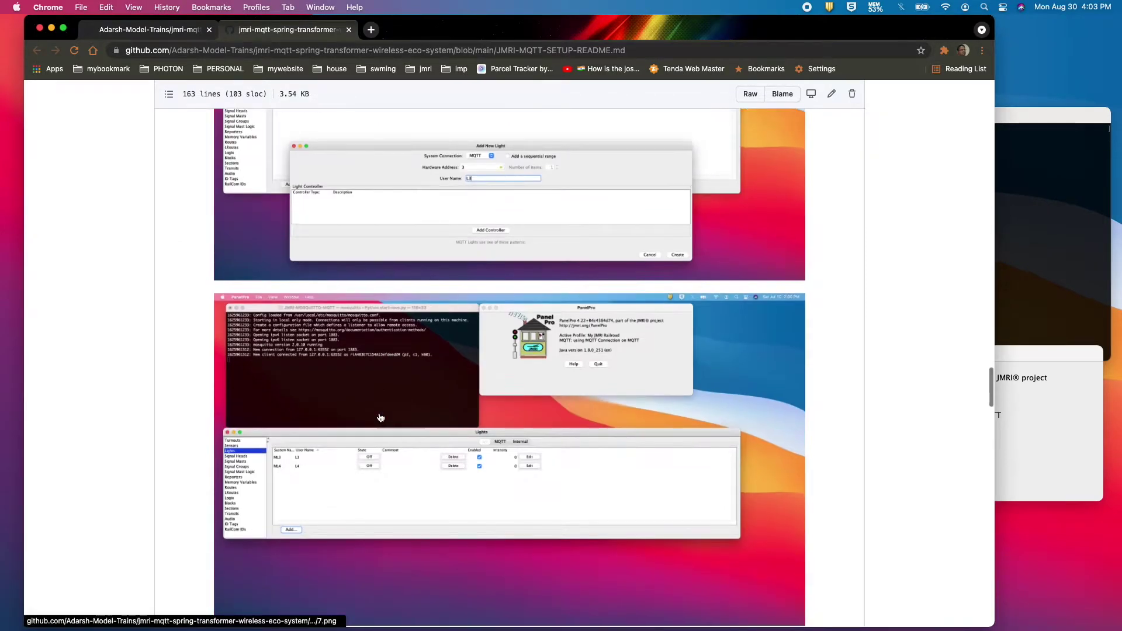
scroll(380, 417, "down", 6)
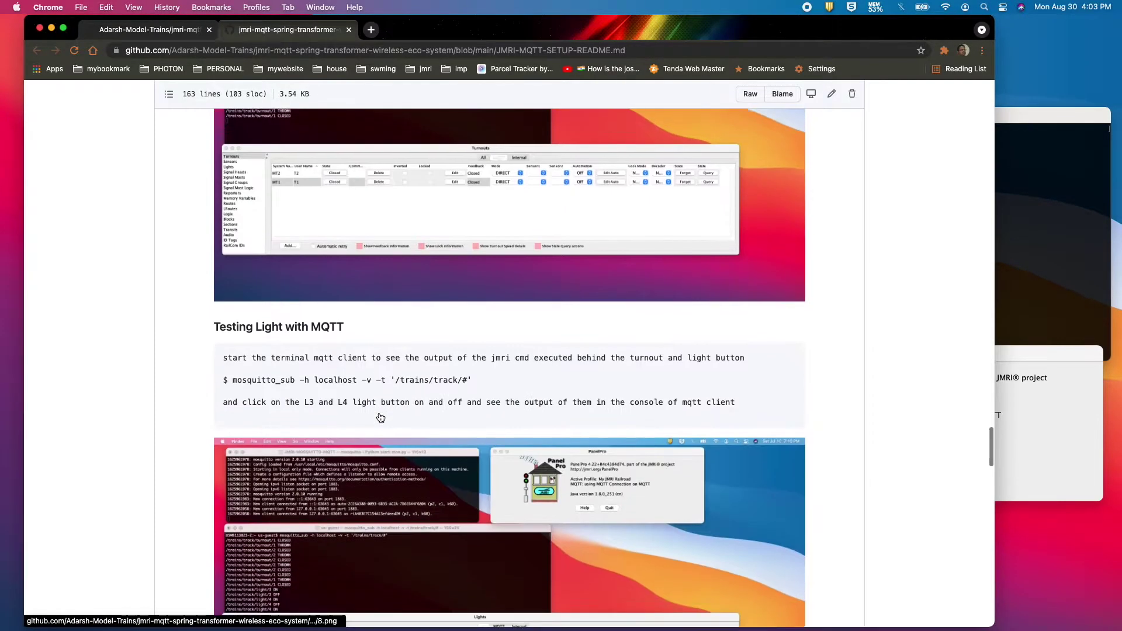
scroll(380, 416, "up", 7)
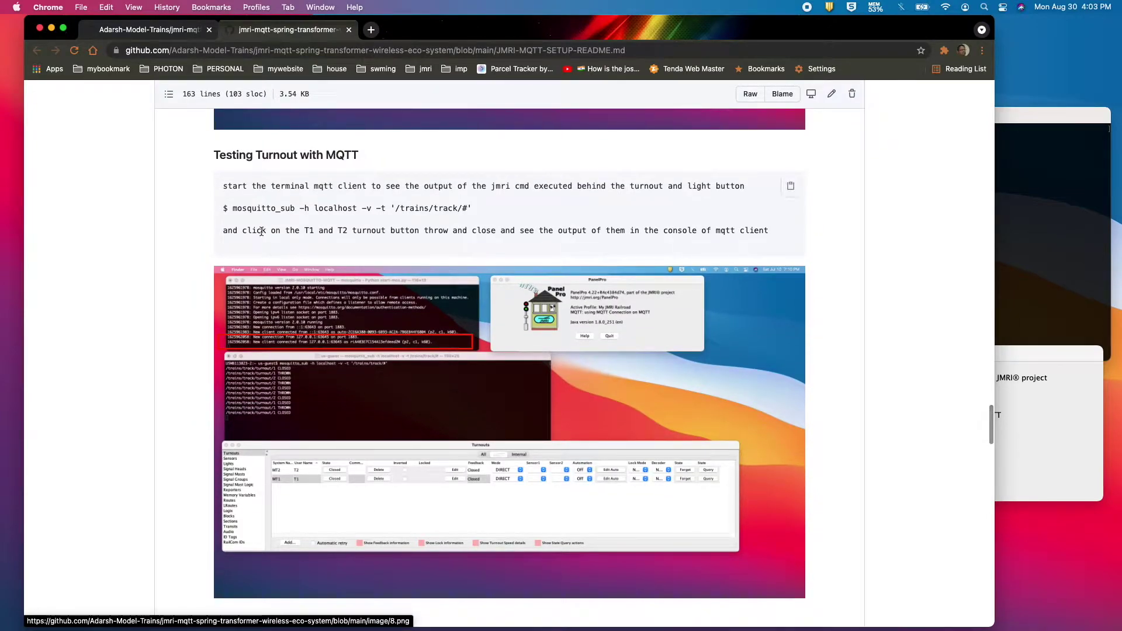
left_click_drag(231, 208, 399, 207)
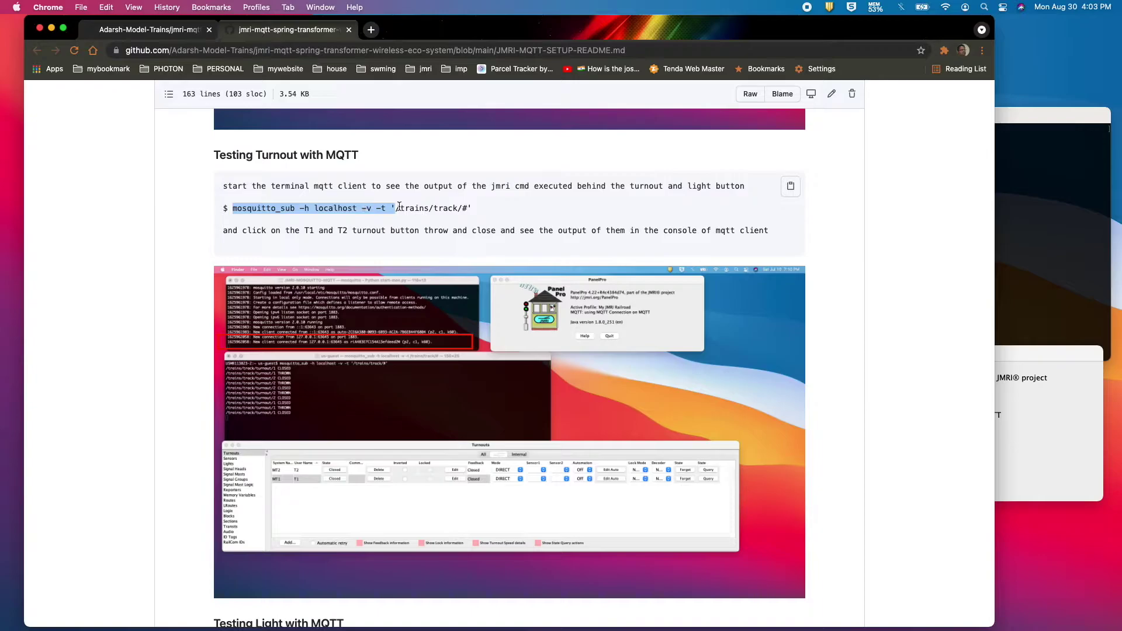
- Select the authenticated mosquitto_sub command for /trains/# and bring up its context menu
scroll(399, 207, "down", 20)
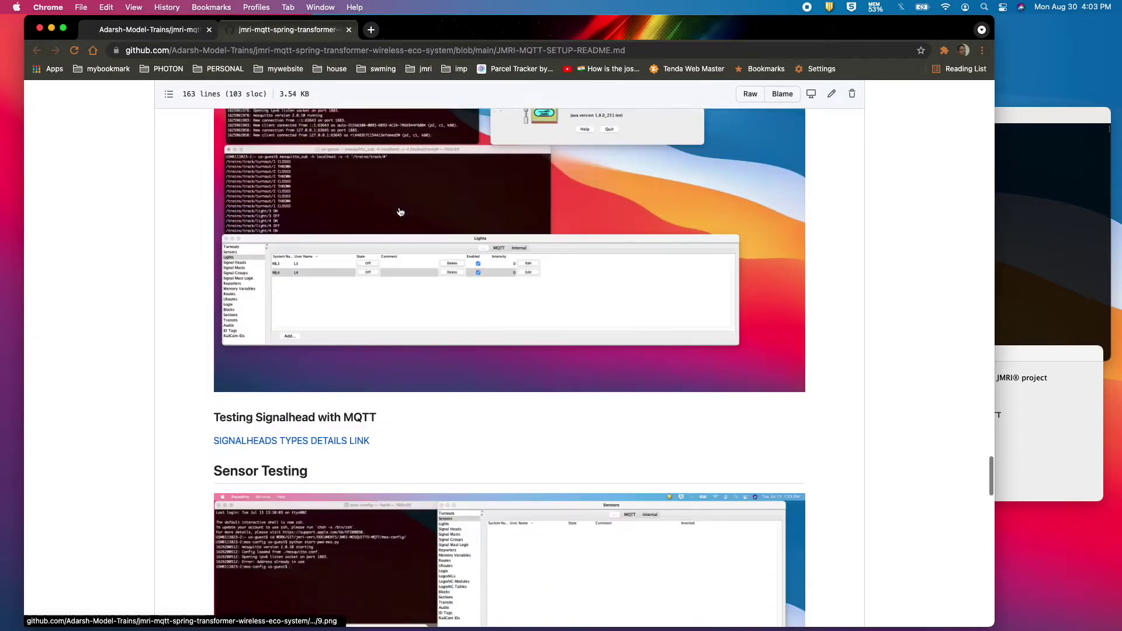
scroll(400, 212, "down", 15)
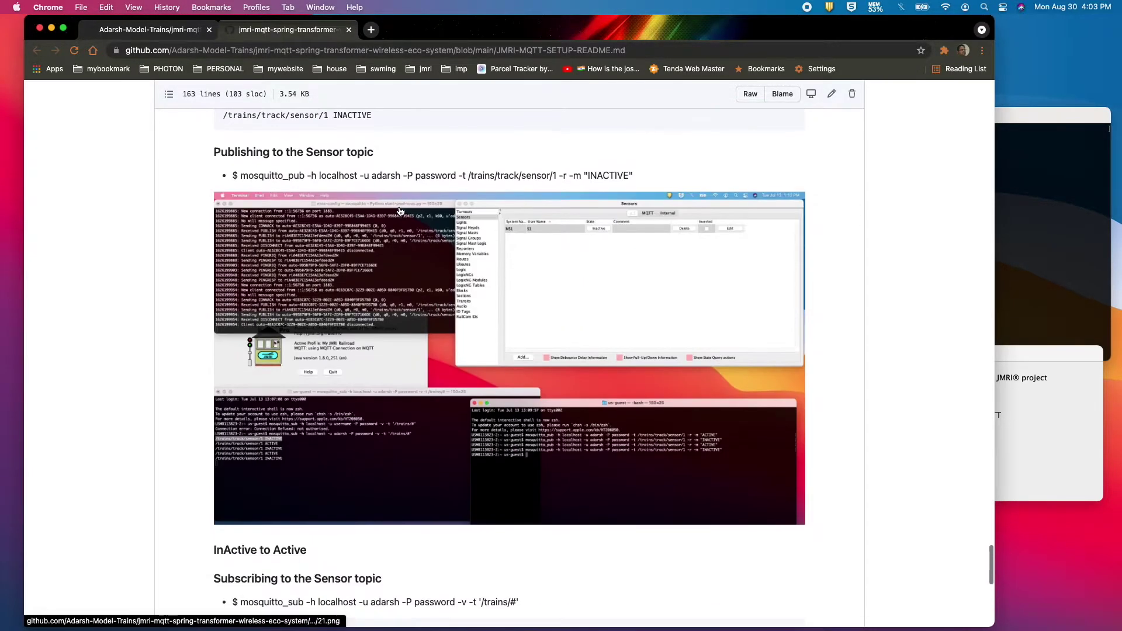
scroll(252, 332, "down", 5)
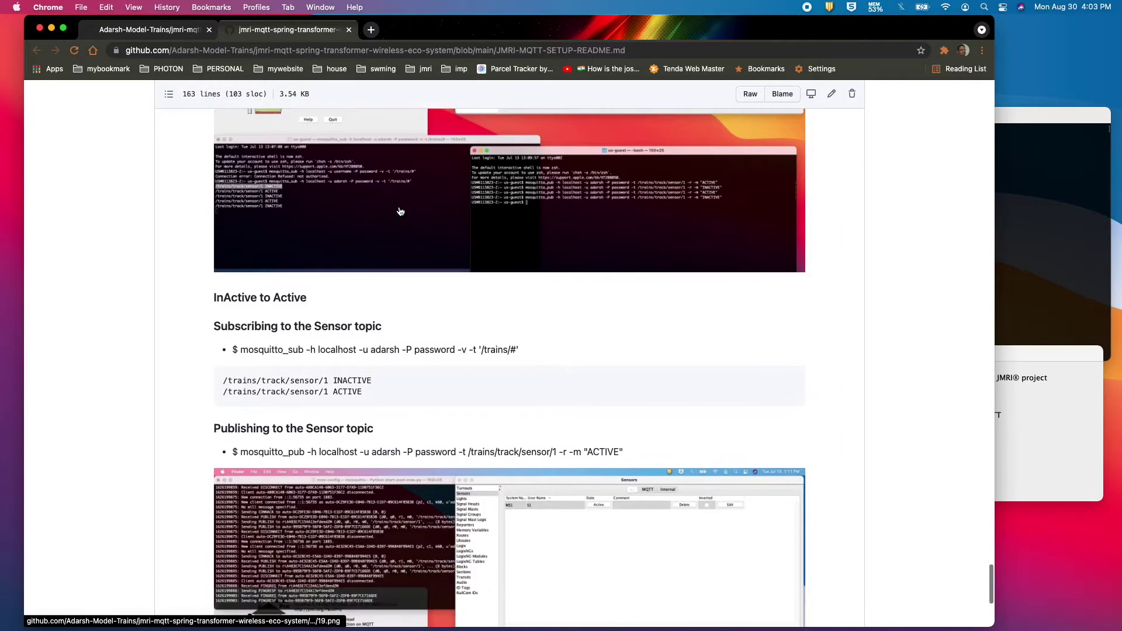
left_click_drag(240, 350, 525, 350)
right_click(495, 348)
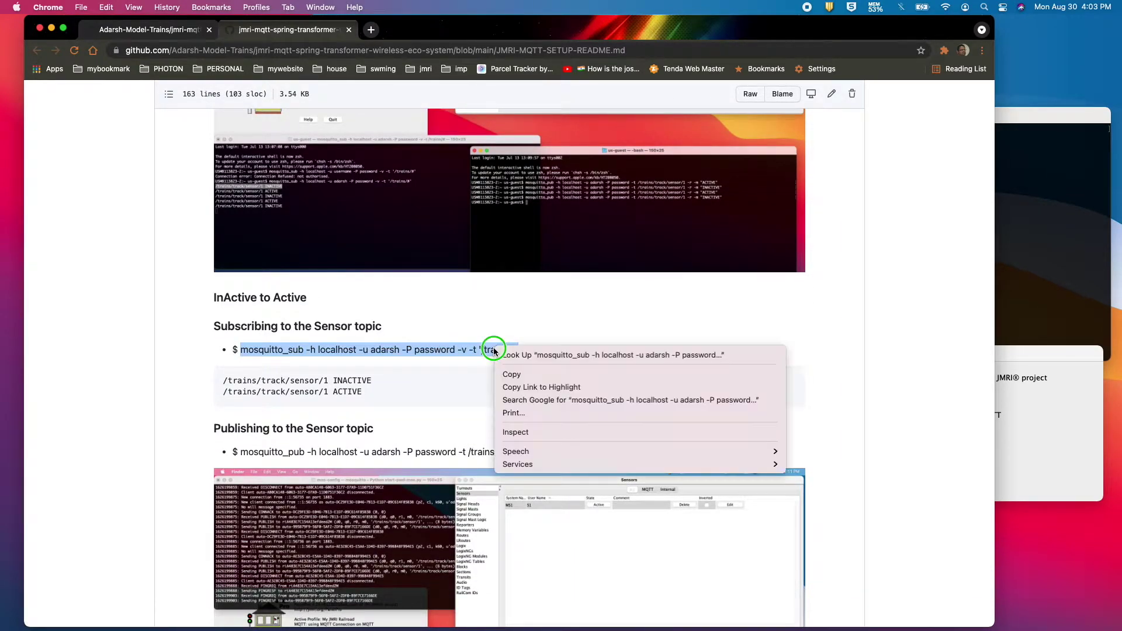
- Copy the subscribe command and open a new Terminal window with the Pro profile
left_click(522, 375)
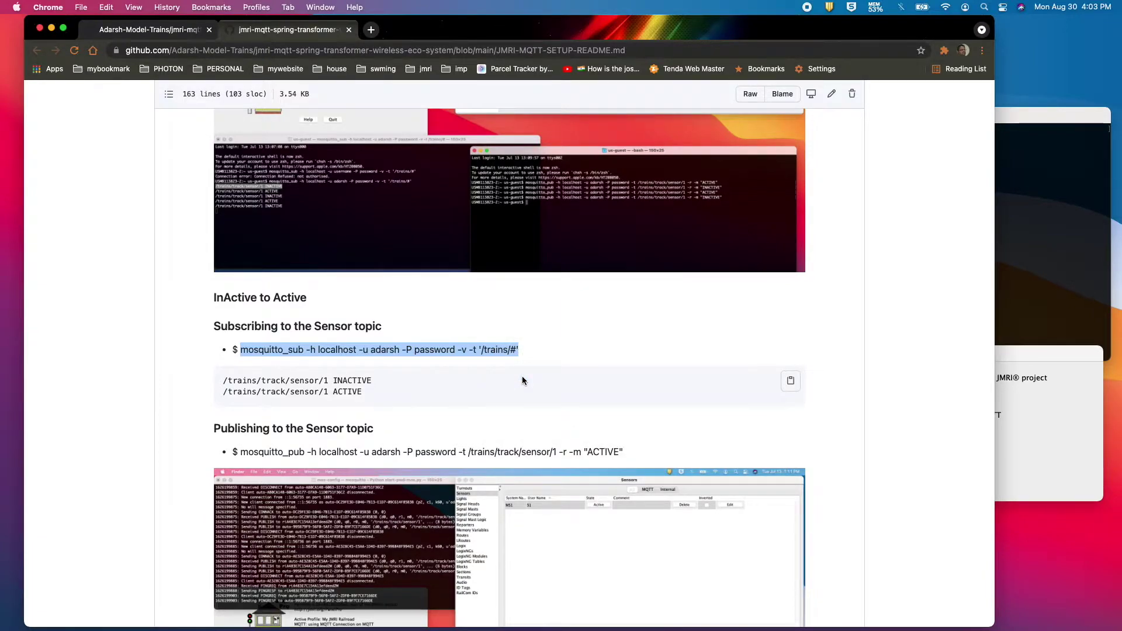
left_click(1038, 113)
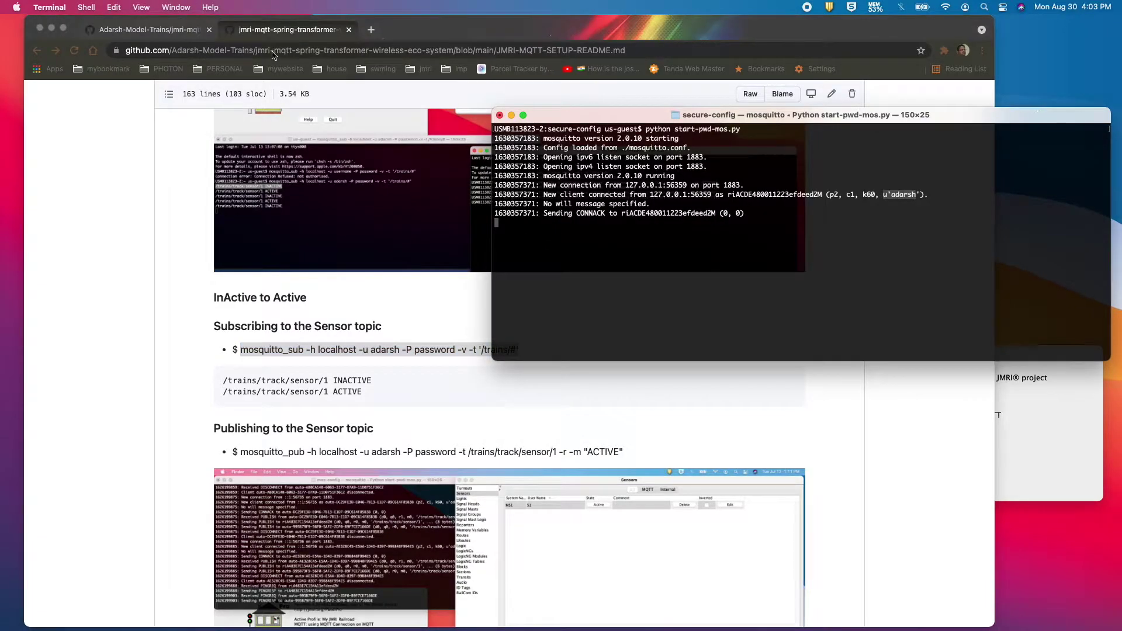
left_click(86, 7)
mouse_move(157, 28)
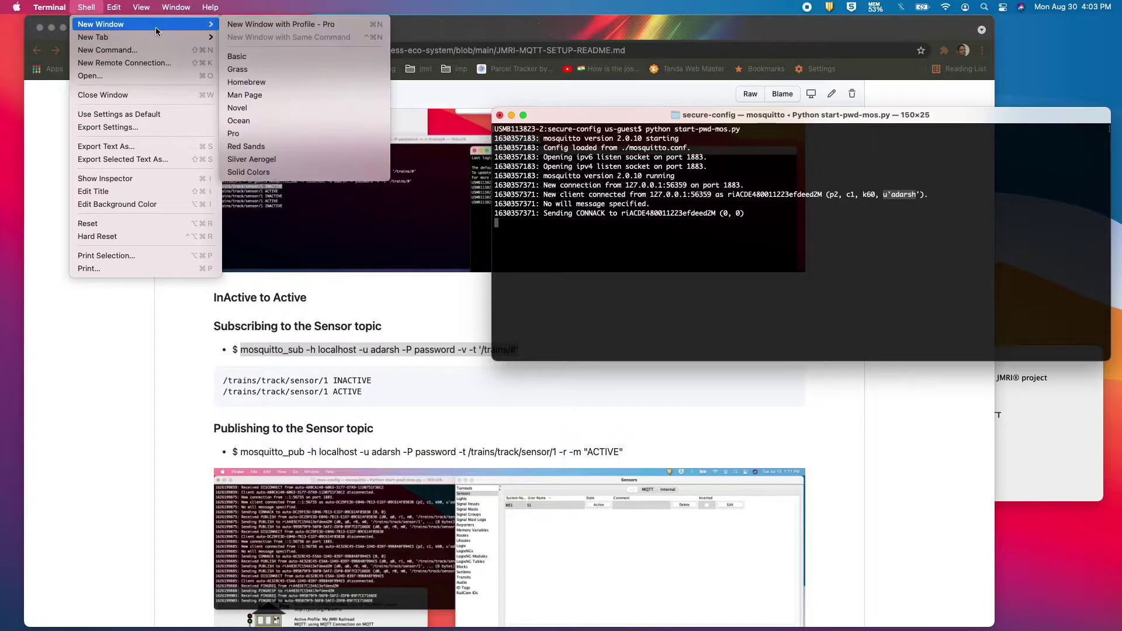
left_click(274, 24)
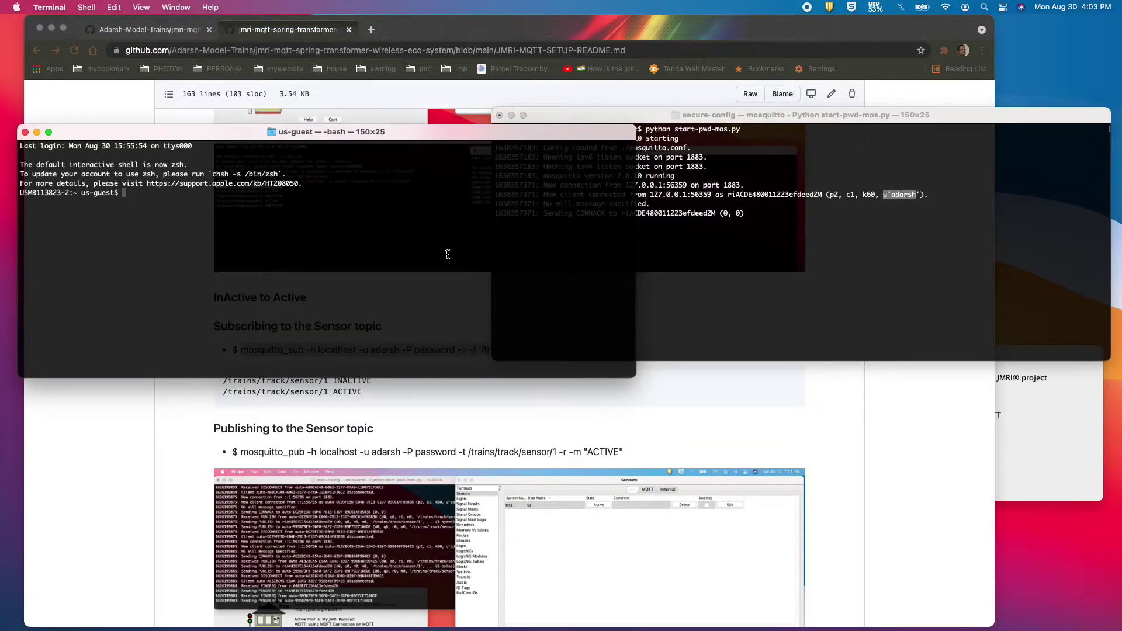
- Run mosquitto_sub on localhost with the broker credentials, subscribing verbosely to '/trains/#'
type("mosquitto_sub -h localhost -u adarsh -P password -v -t '/trains/#'")
key("Return")
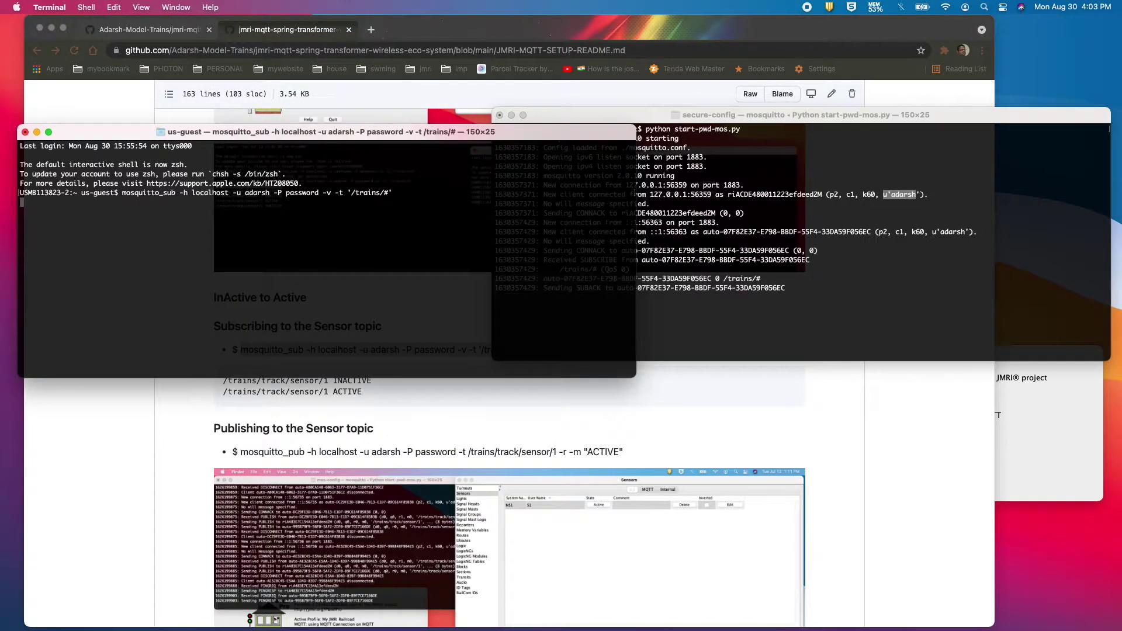
mouse_move(422, 136)
left_mouse_down()
mouse_move(786, 366)
mouse_move(879, 325)
mouse_move(886, 381)
left_mouse_up()
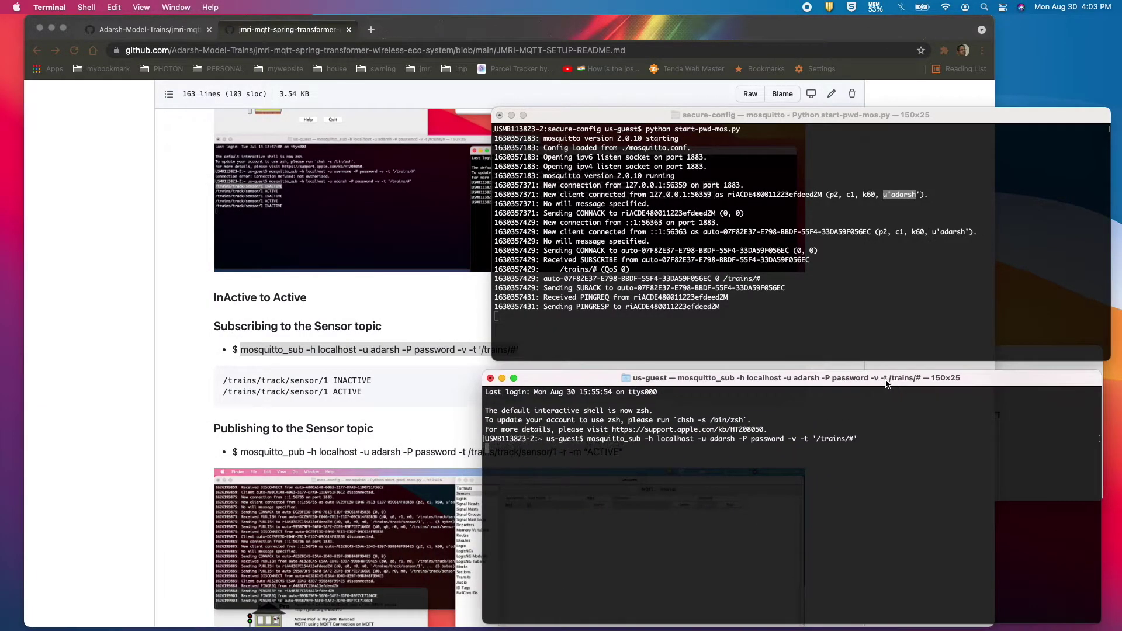
left_click(1026, 368)
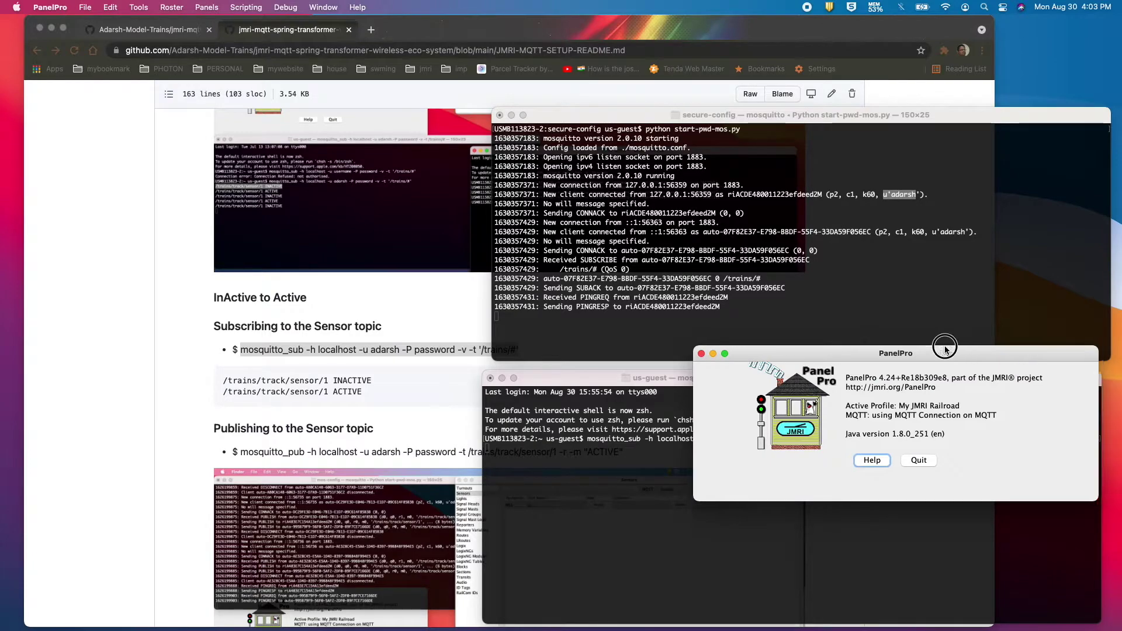
- In PanelPro's Lights table, toggle light ML1000 On and then Off
mouse_move(945, 349)
left_mouse_down()
mouse_move(274, 22)
mouse_move(288, 115)
left_mouse_up()
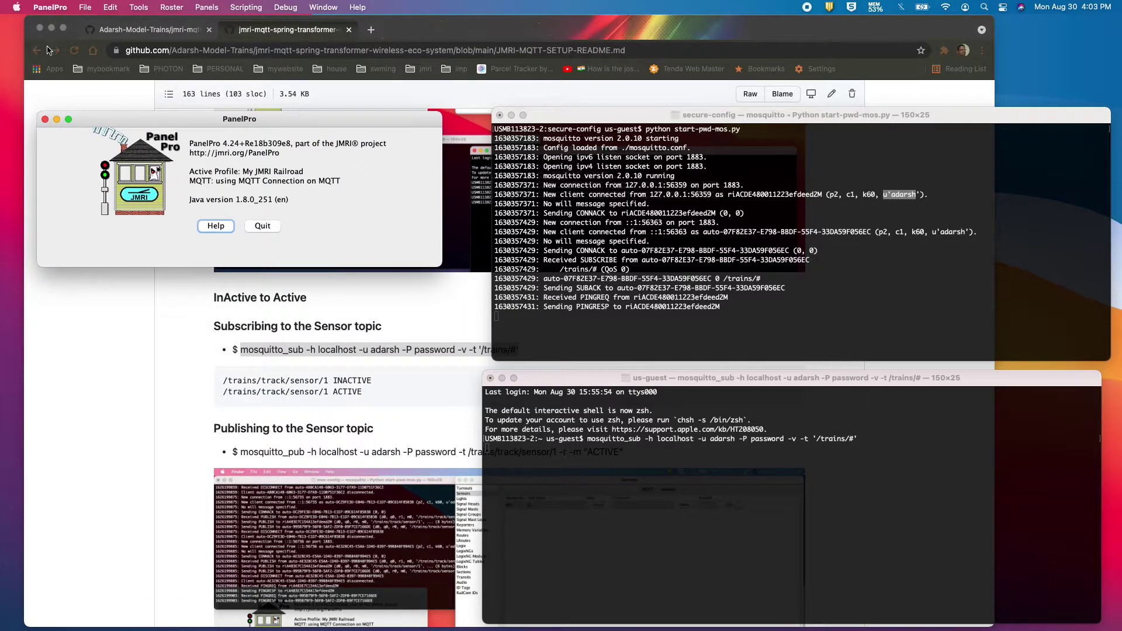
left_click(138, 7)
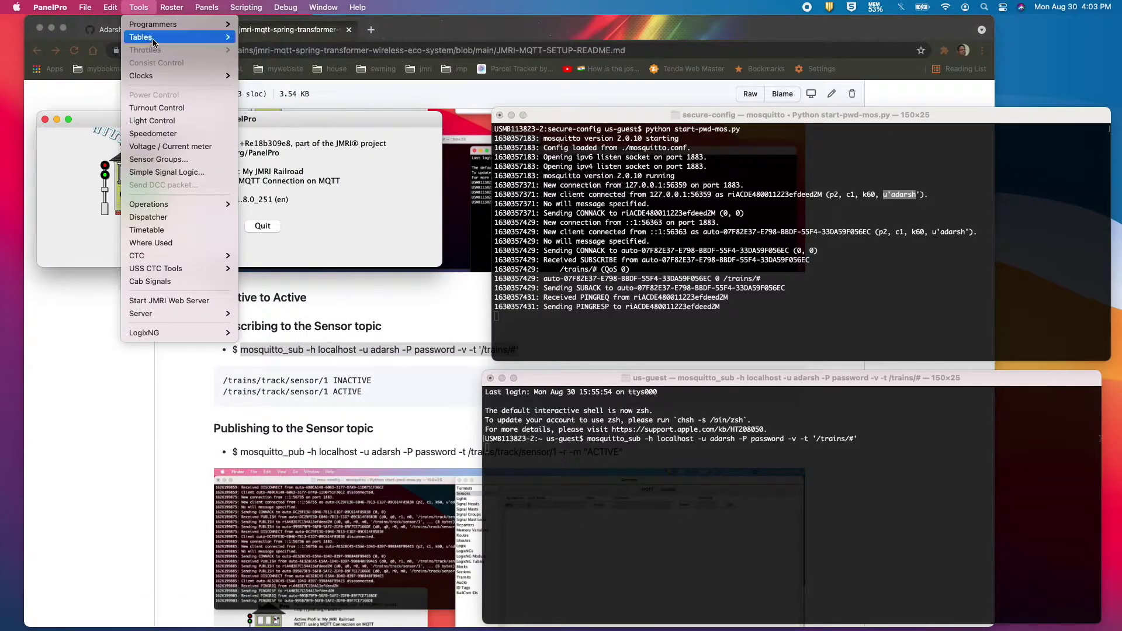
mouse_move(154, 40)
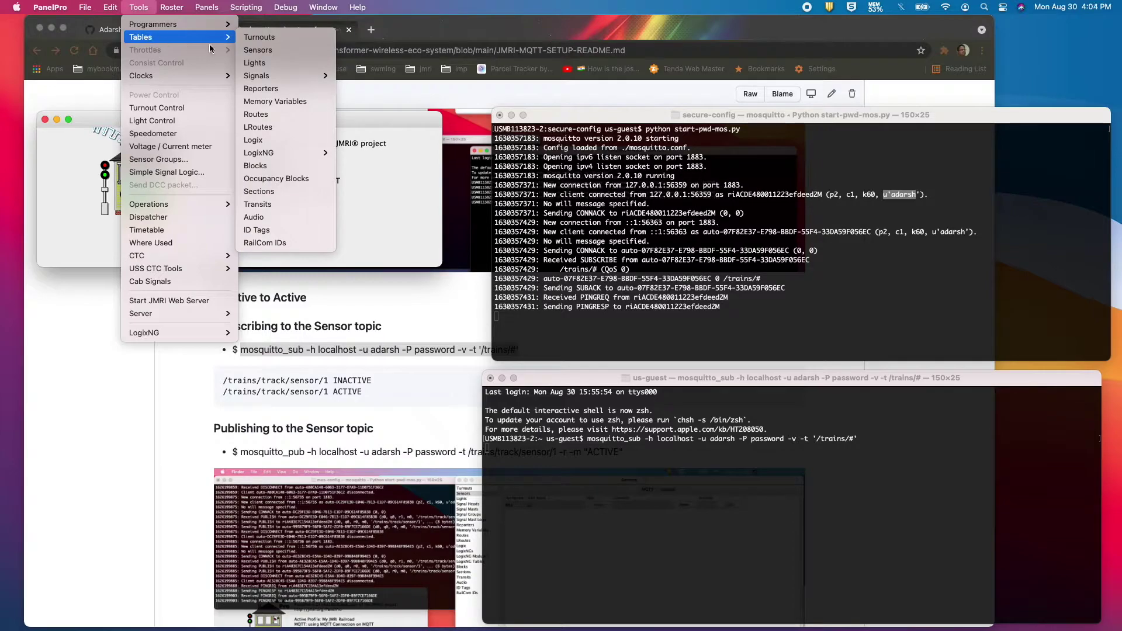
left_click(270, 66)
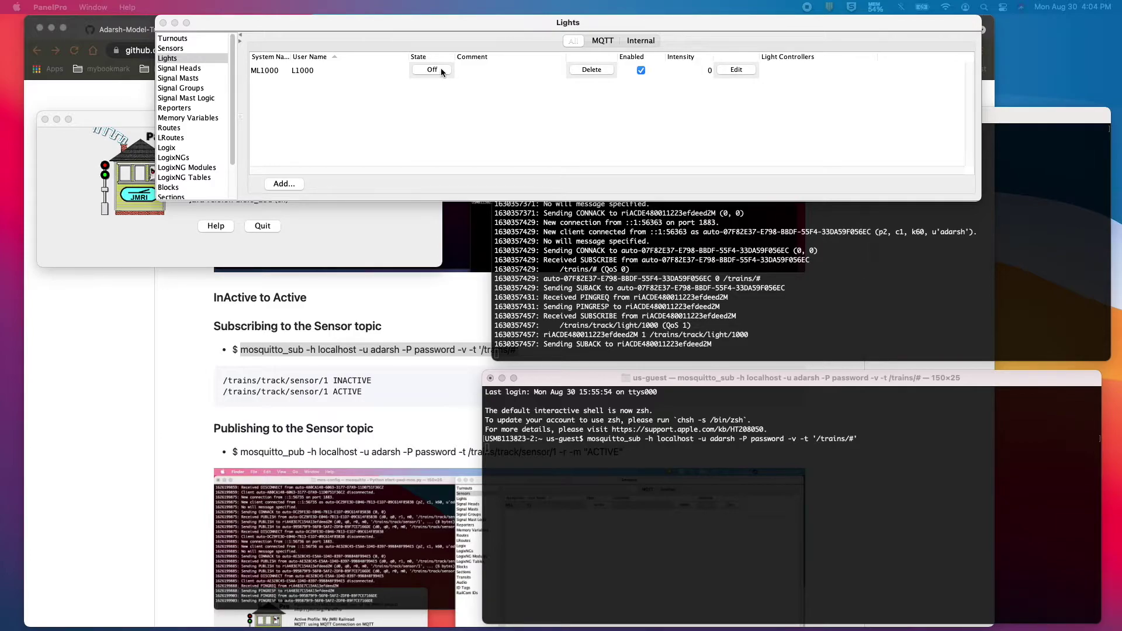
left_click(432, 70)
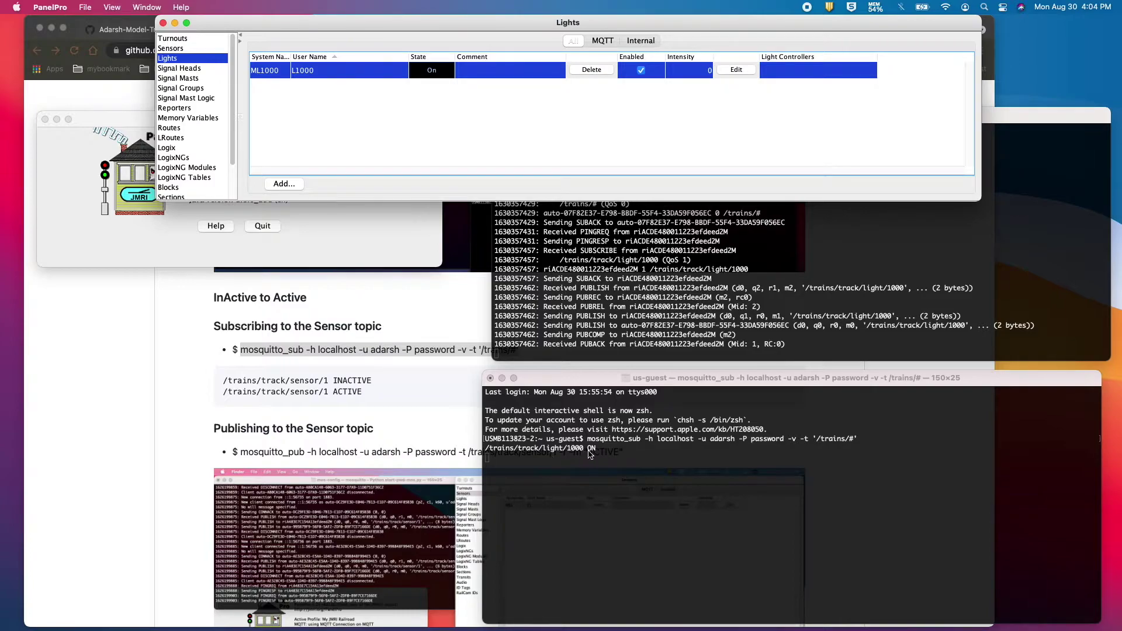
left_click(433, 71)
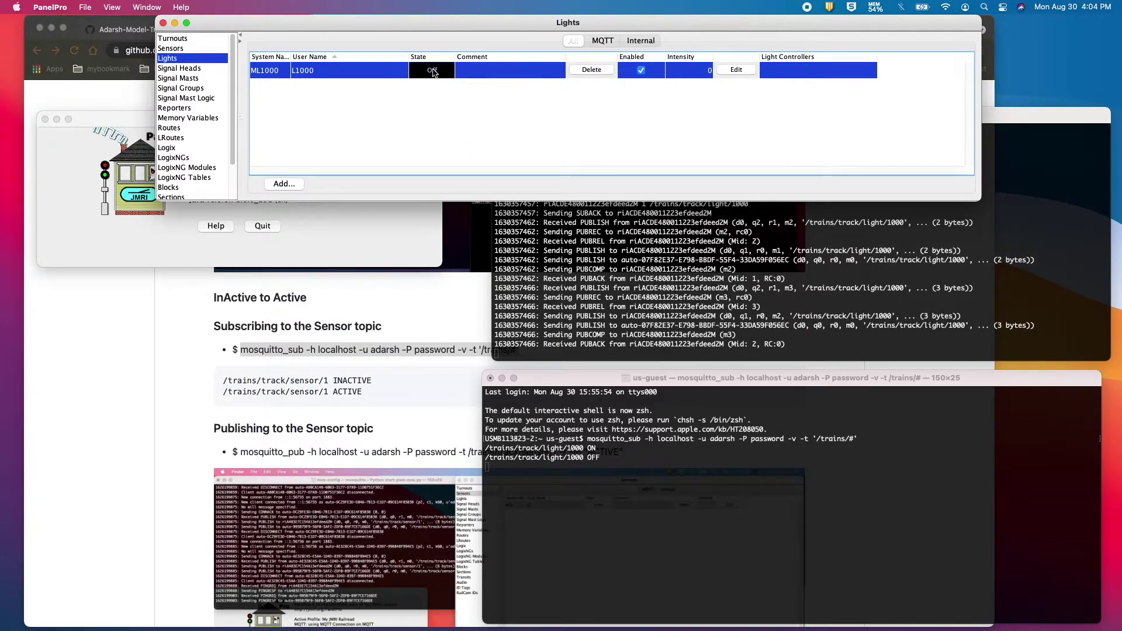
- Create MQTT turnout T10000 at hardware address 10000 from the Turnouts table
left_click(193, 39)
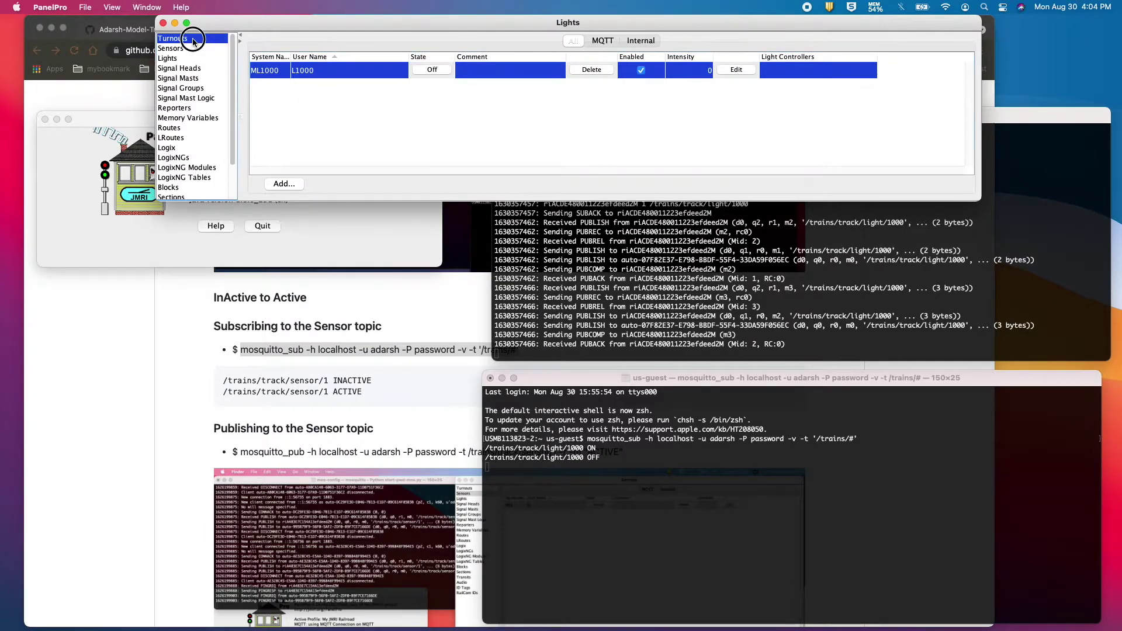
left_click(284, 184)
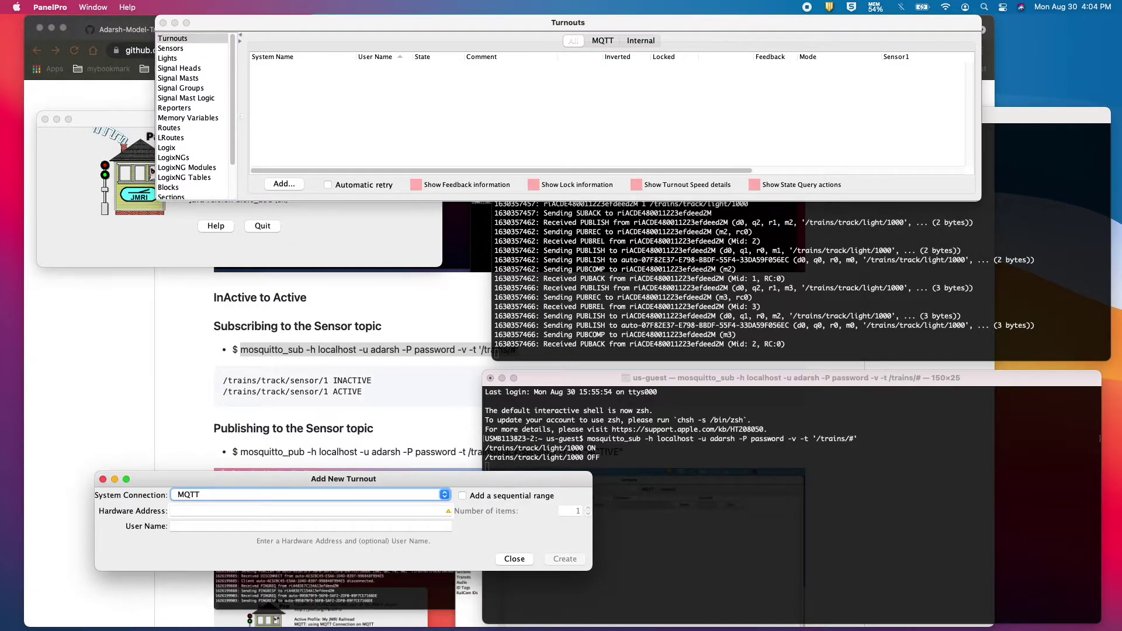
left_click(206, 510)
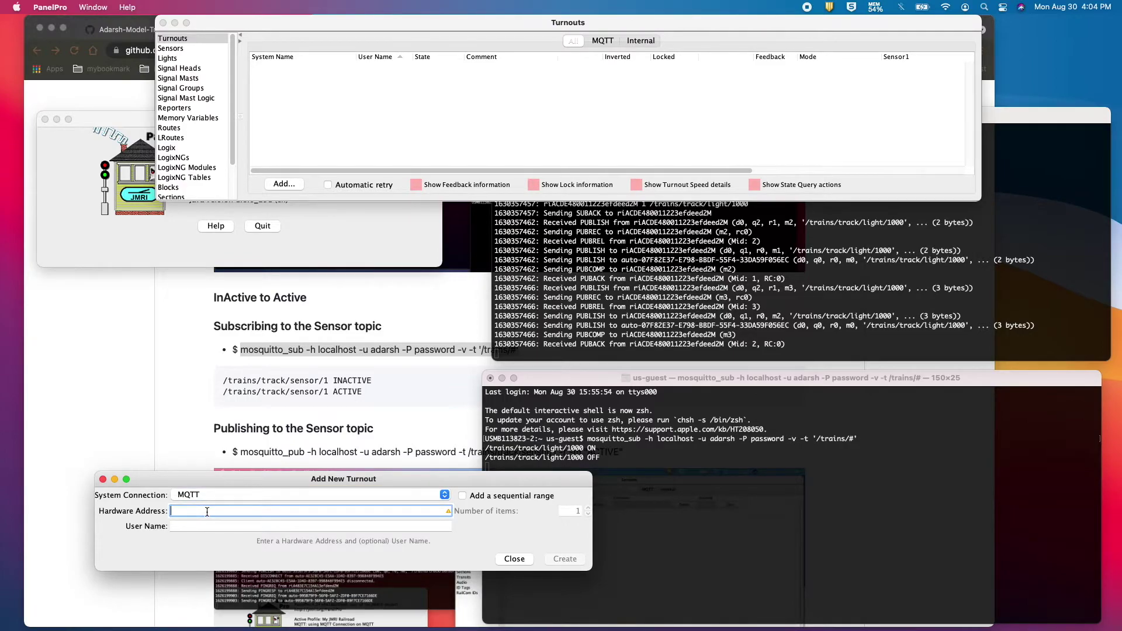
type("10000")
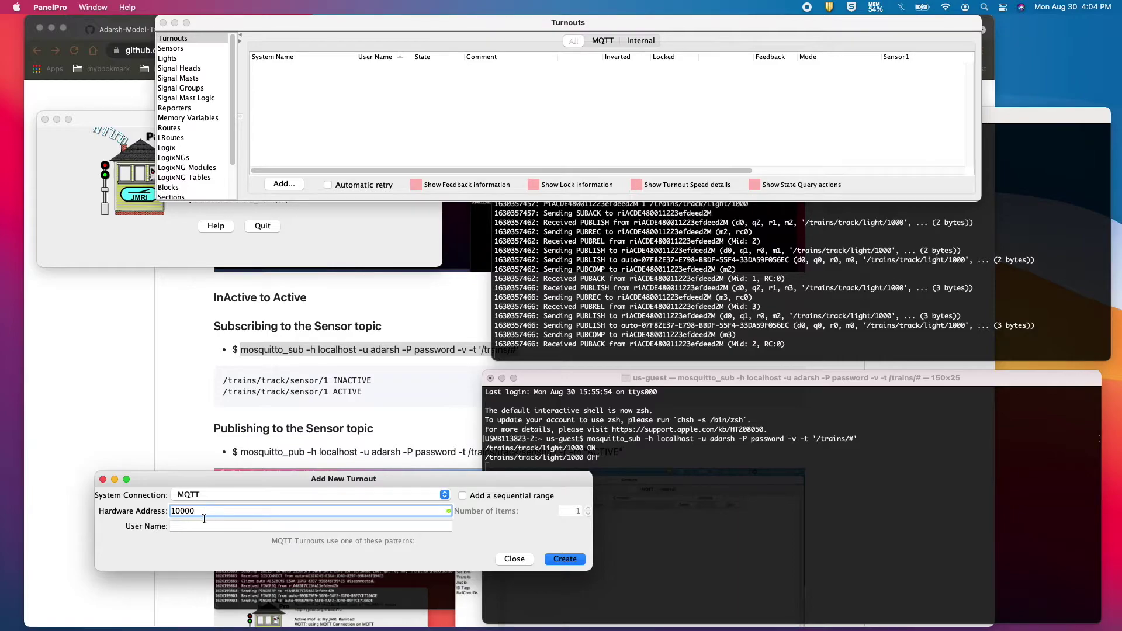
left_click(205, 523)
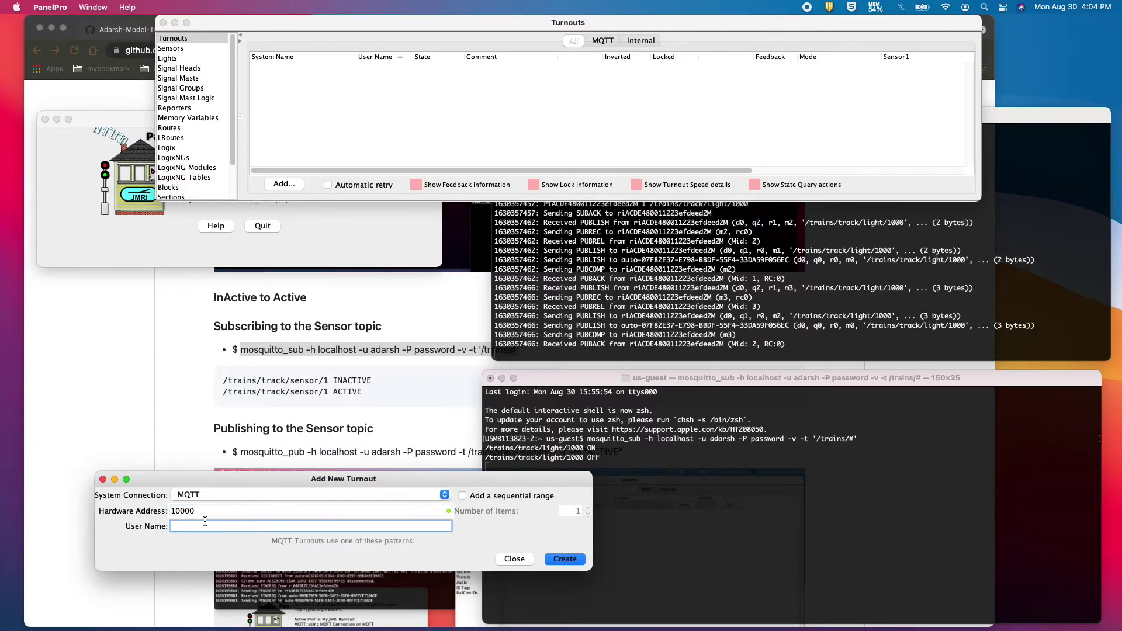
type("T10000")
left_click(565, 558)
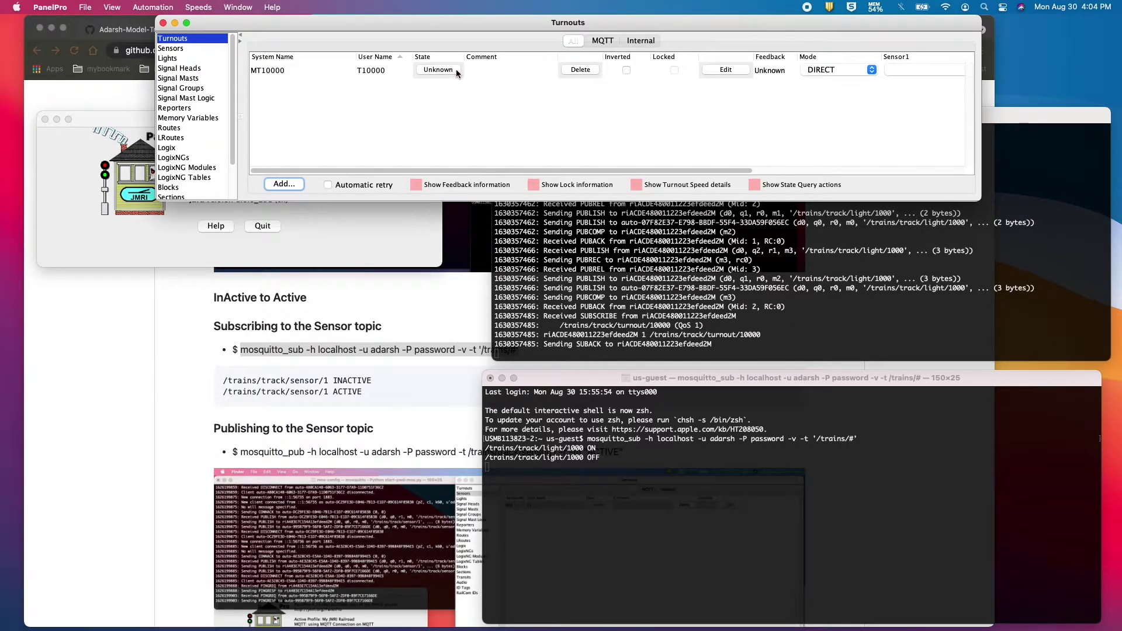
- Toggle T10000 Closed, Thrown, Closed, Thrown, then switch to the Signal Heads table
left_click(452, 70)
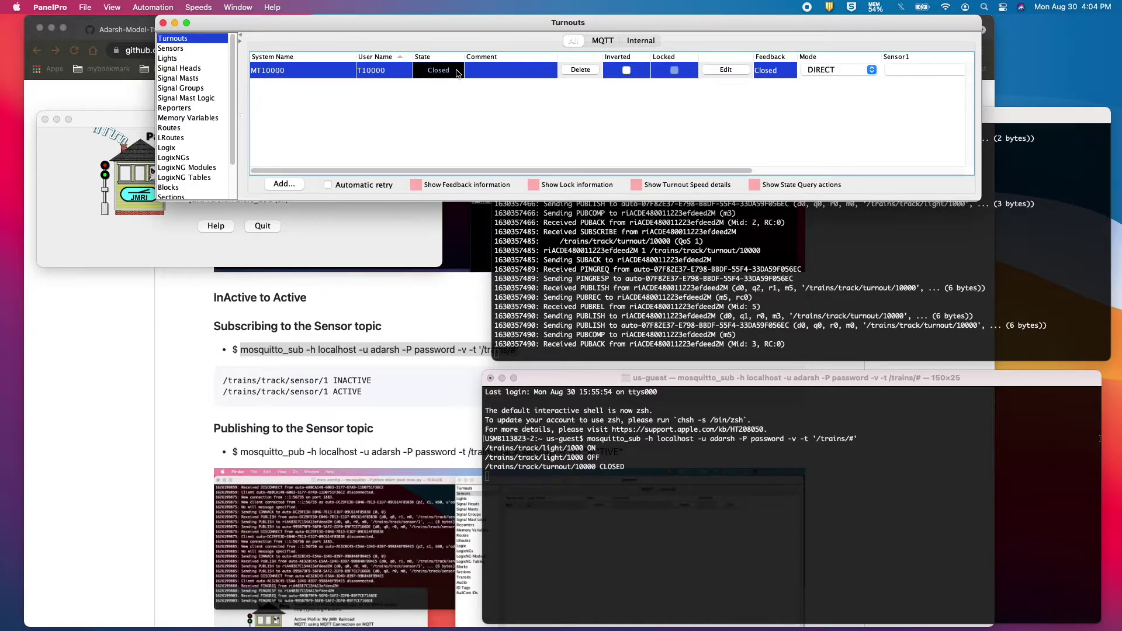
left_click(456, 70)
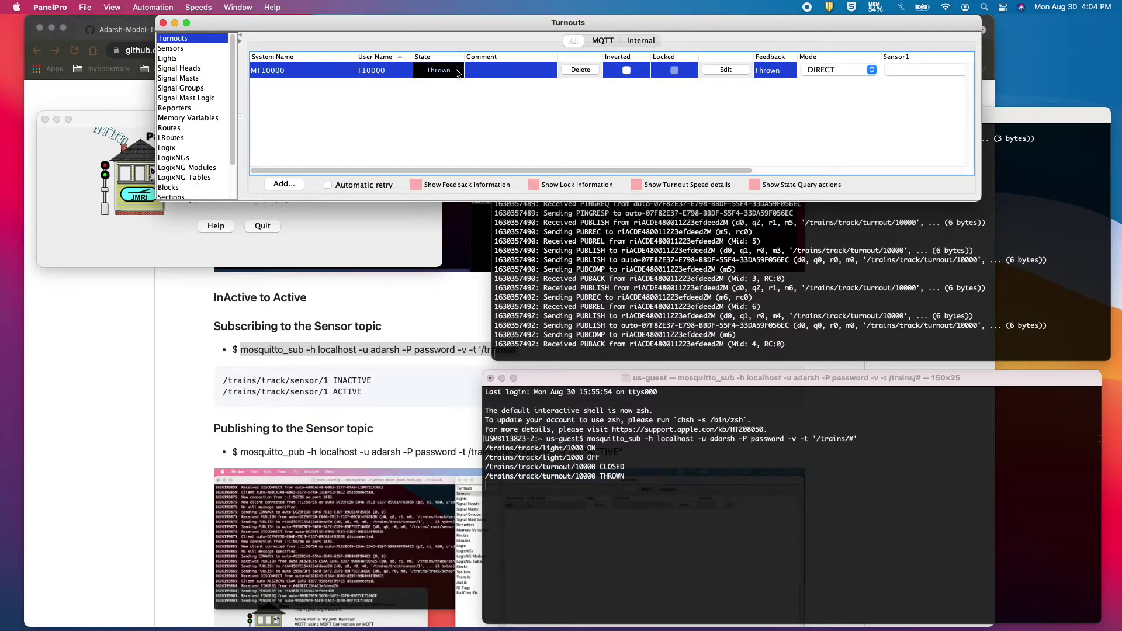
left_click(451, 72)
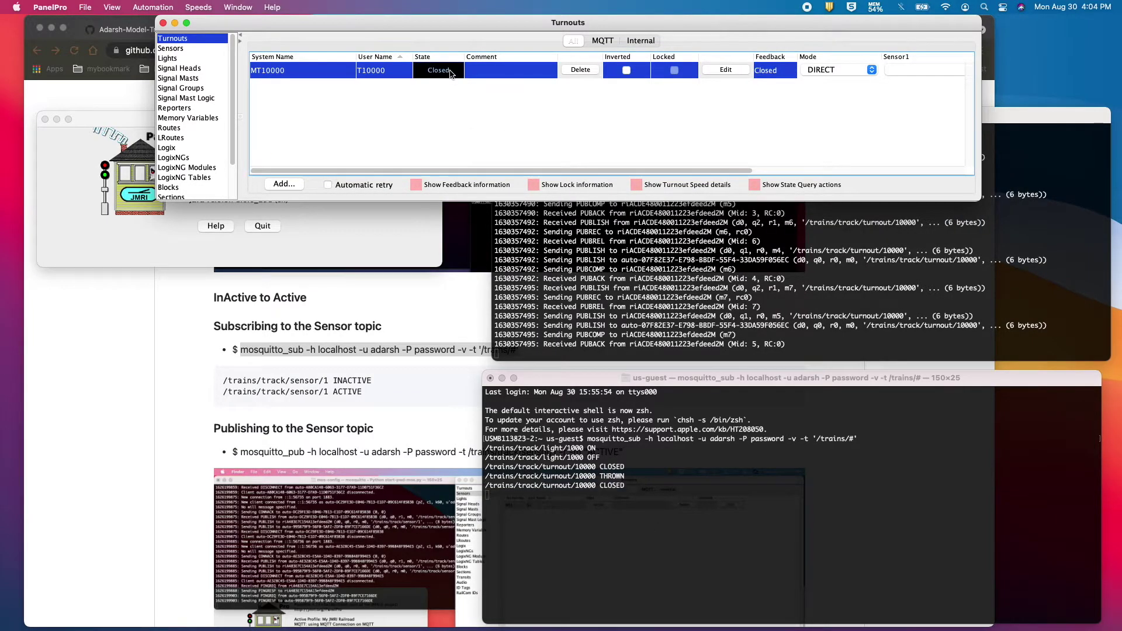
left_click(451, 72)
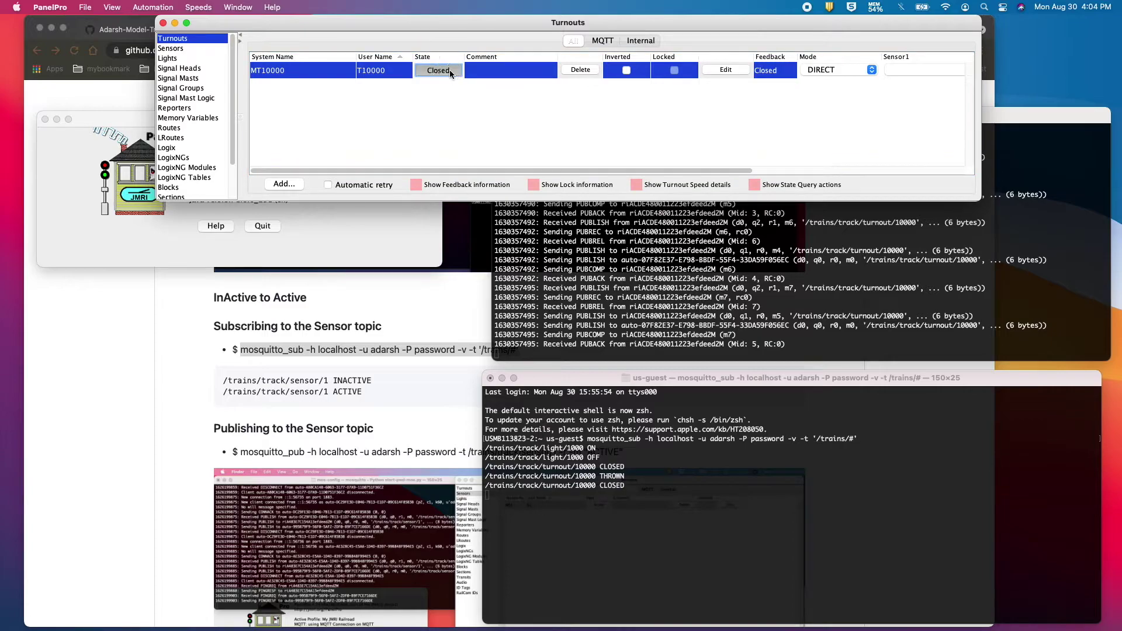
left_click(197, 68)
- Start a new Double Output signal head with system and user name SHL2
left_click(276, 193)
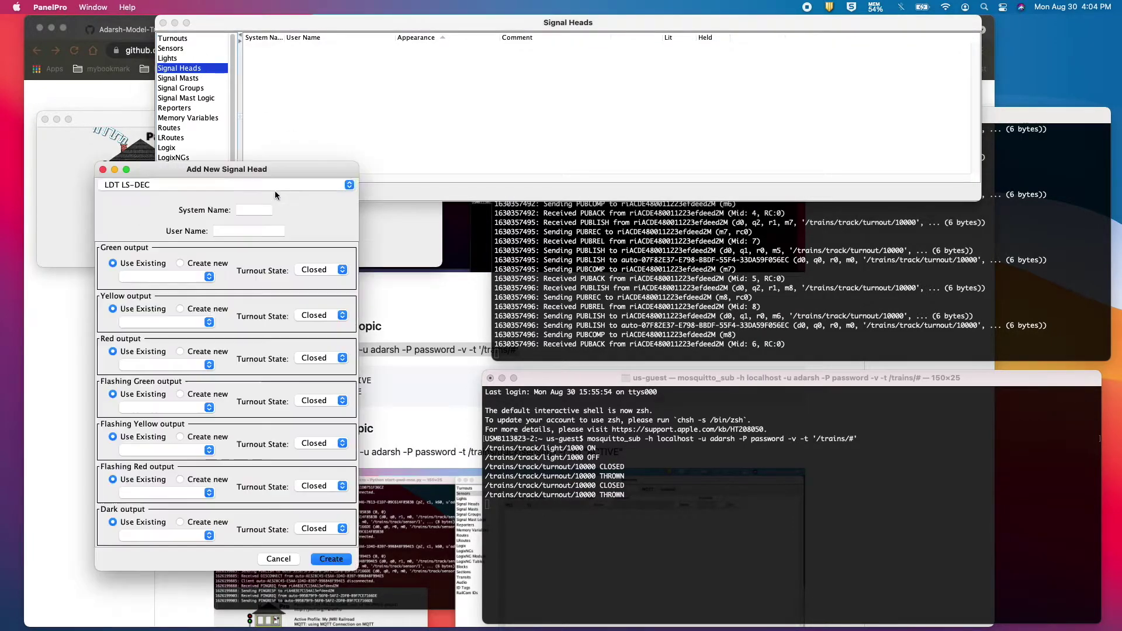
left_click(292, 185)
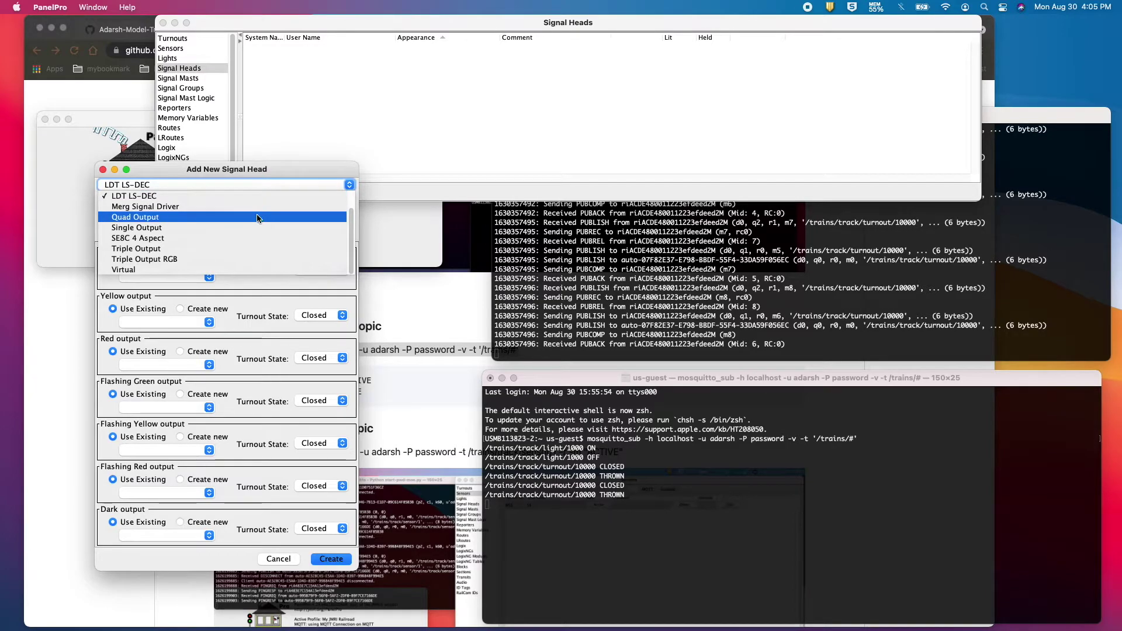
scroll(257, 218, "up", 2)
left_click(223, 208)
left_click(200, 213)
type("SHL2")
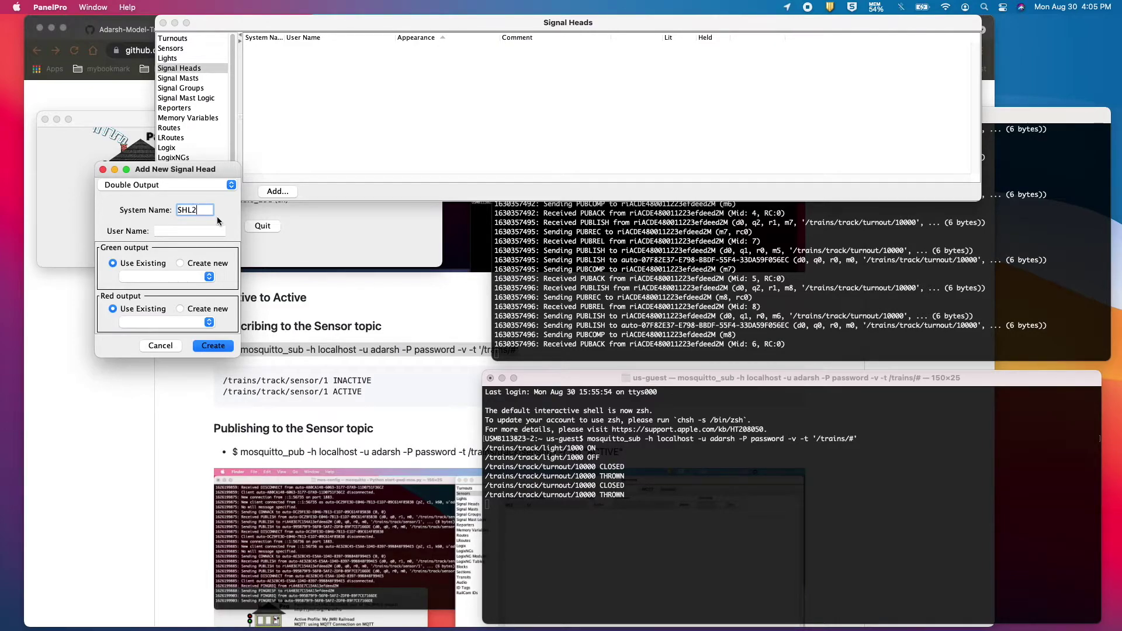
left_click(163, 231)
type("SHL2")
- Assign new turnouts 20001 (green) and 20002 (red) as outputs and create SHL2
left_click(200, 263)
left_click(199, 271)
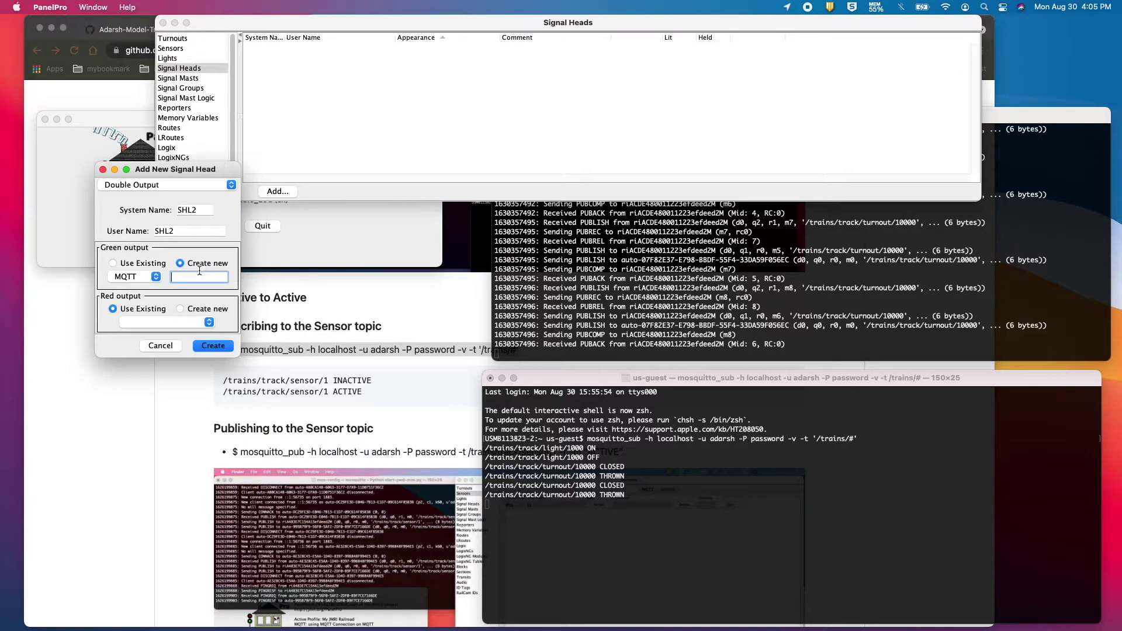
type("000")
type("1")
left_click(202, 309)
left_click(197, 322)
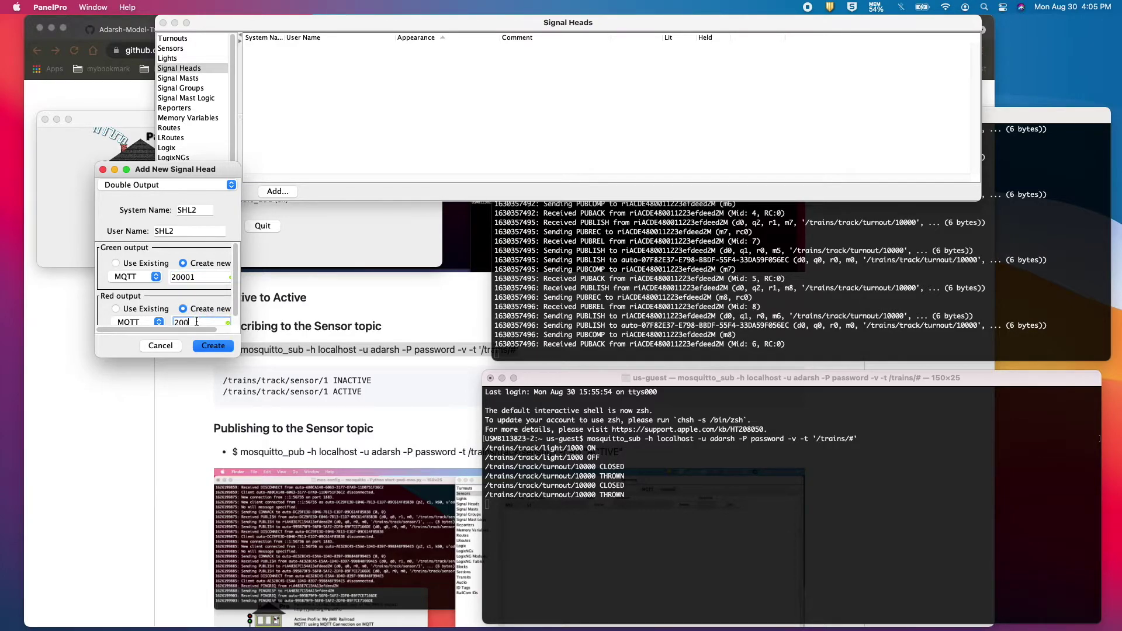
type("2")
left_click(211, 346)
left_click(476, 50)
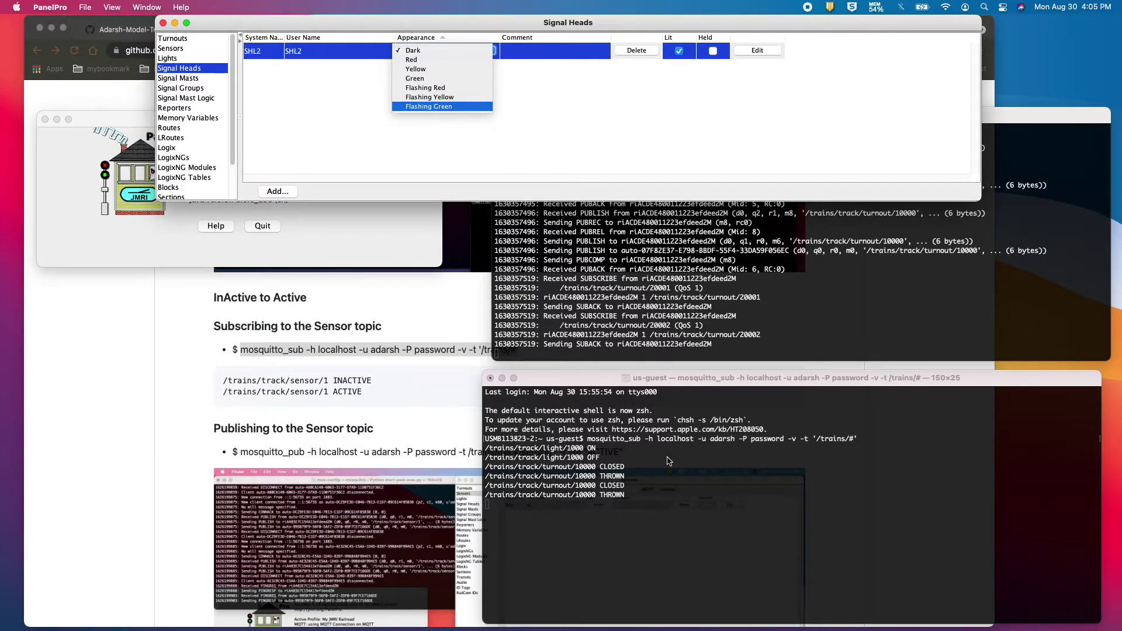
- Cycle SHL2's appearance through Red, Yellow, Green and back to Dark while watching the subscriber
left_click(669, 478)
key("Return")
key("Return")
key("Return")
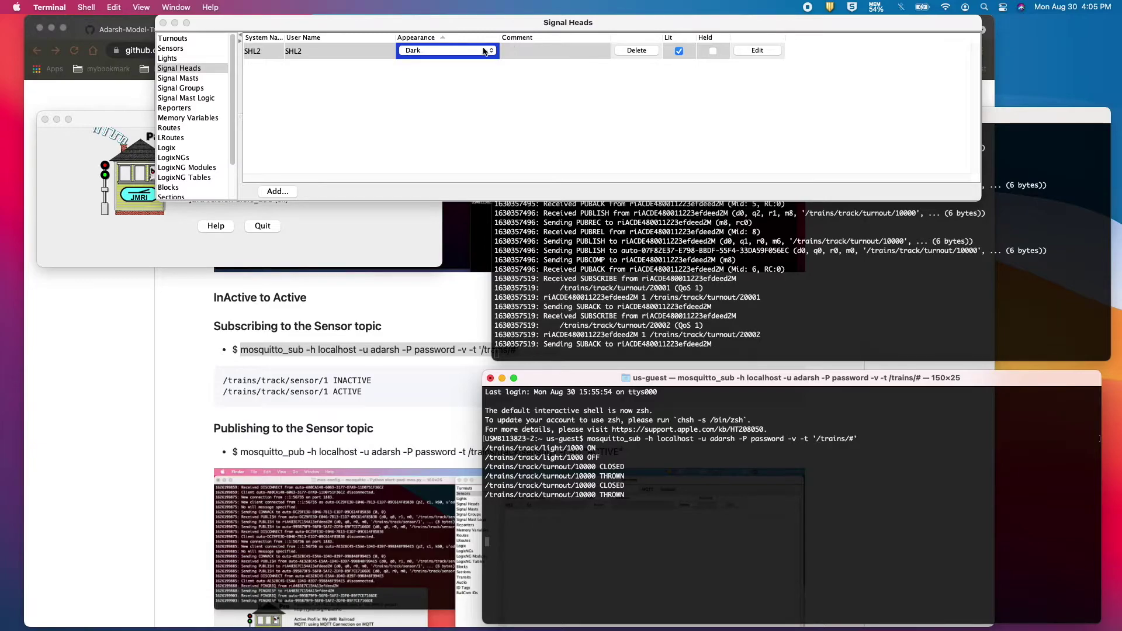
left_click(484, 51)
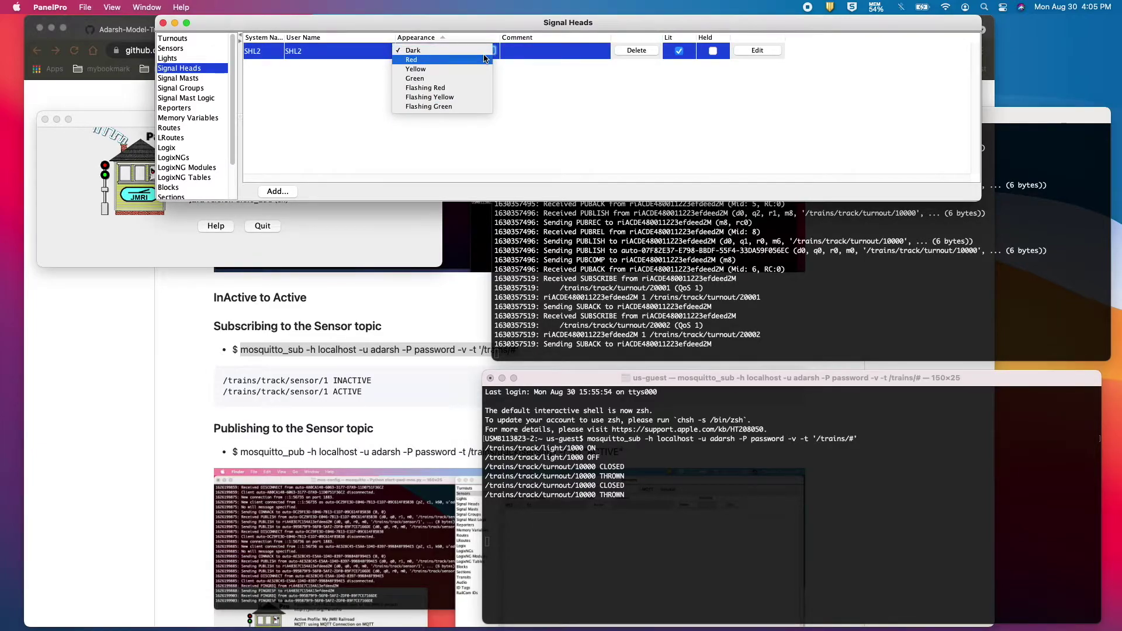
left_click(484, 58)
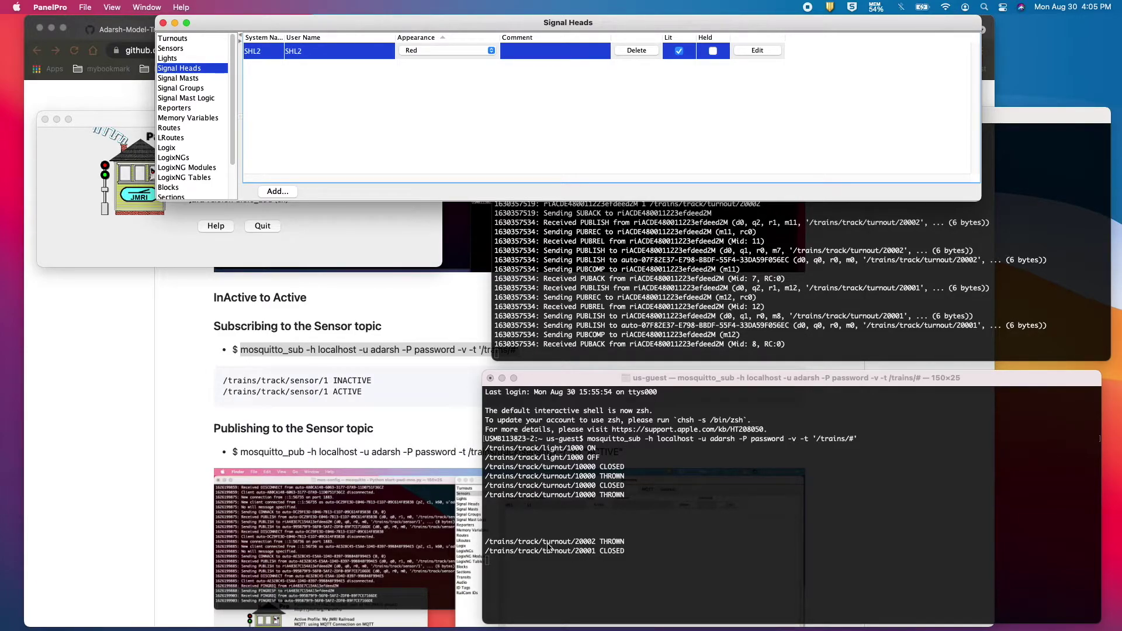
left_click(452, 50)
left_click(452, 60)
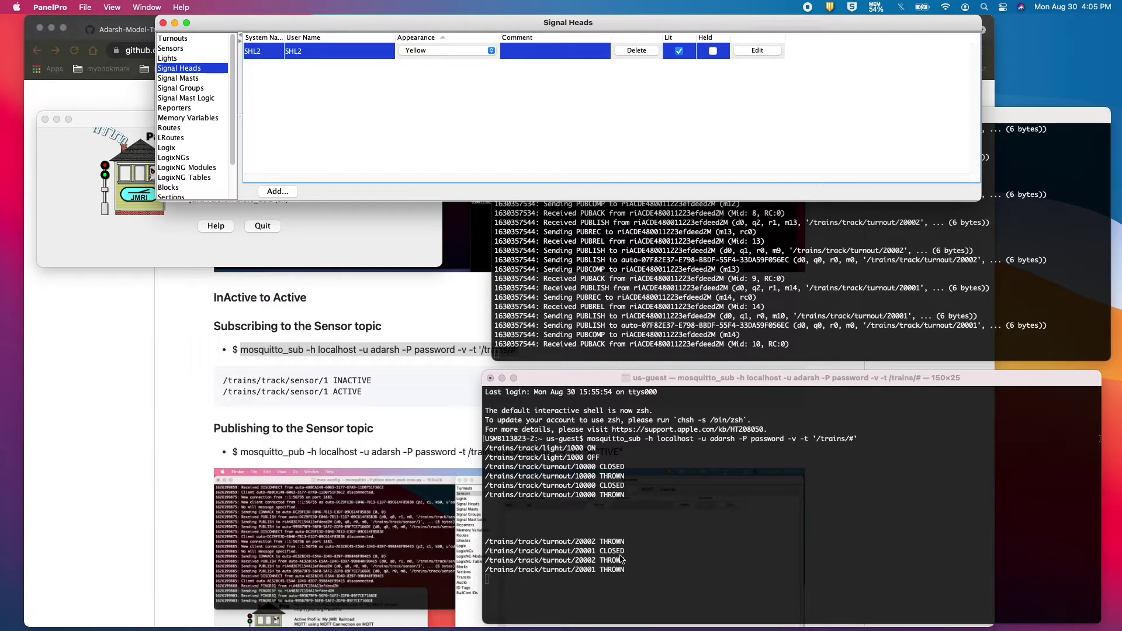
left_click(475, 51)
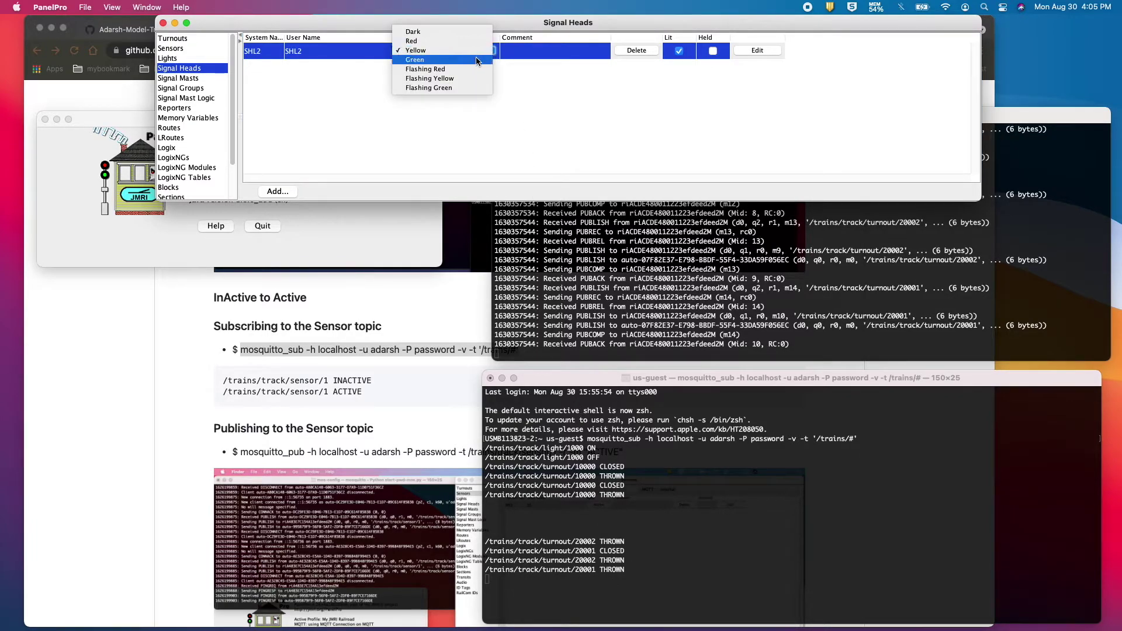
left_click(475, 58)
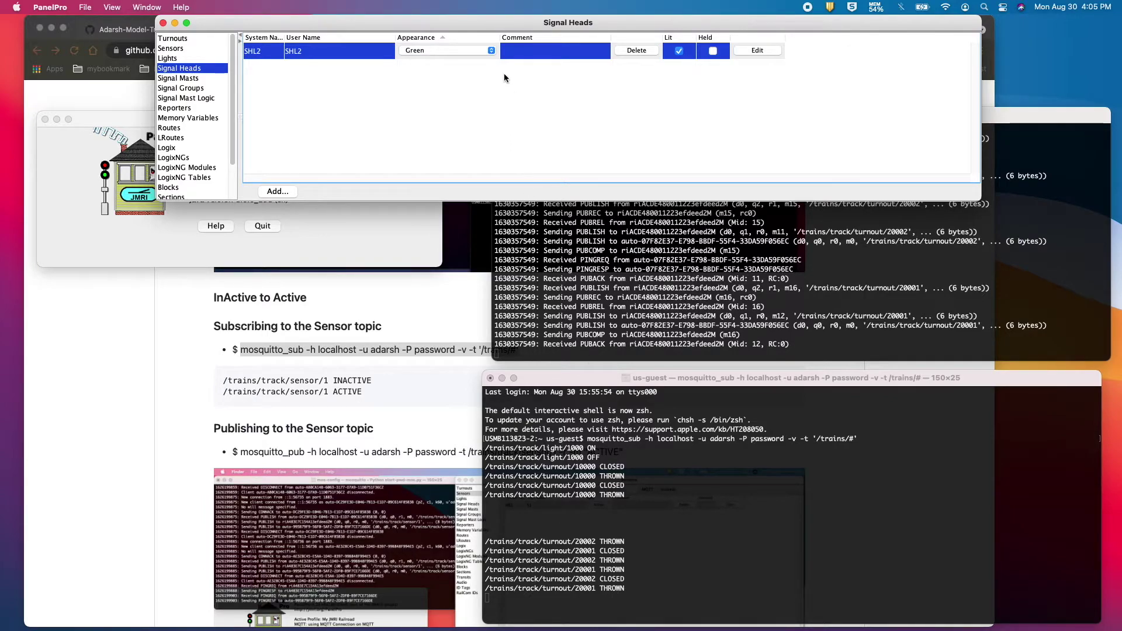
left_click(473, 50)
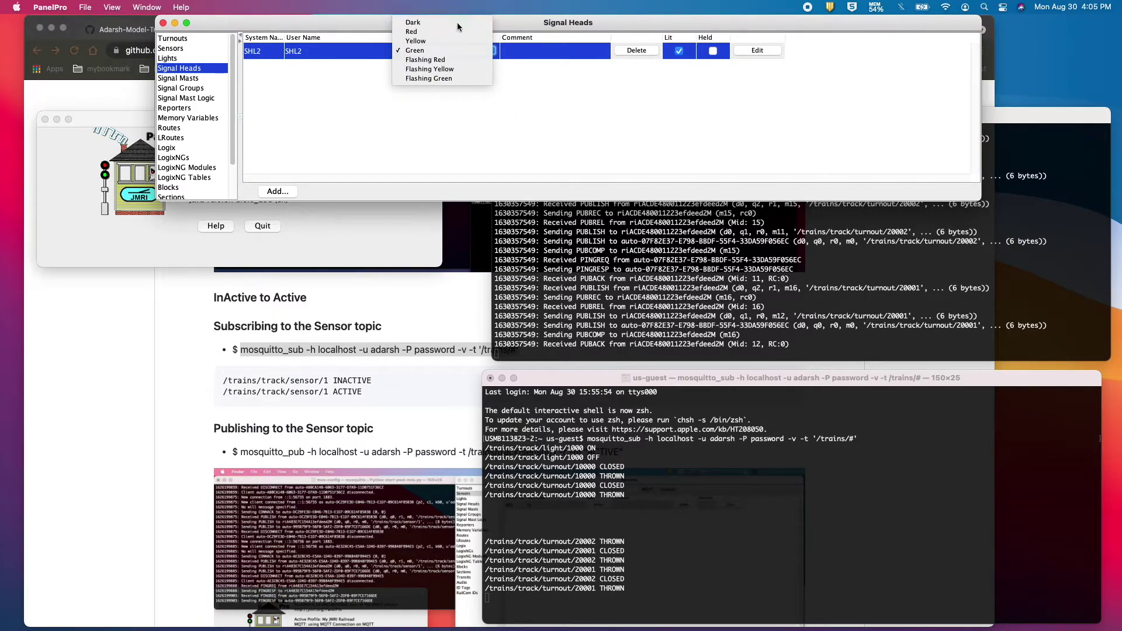
left_click(457, 23)
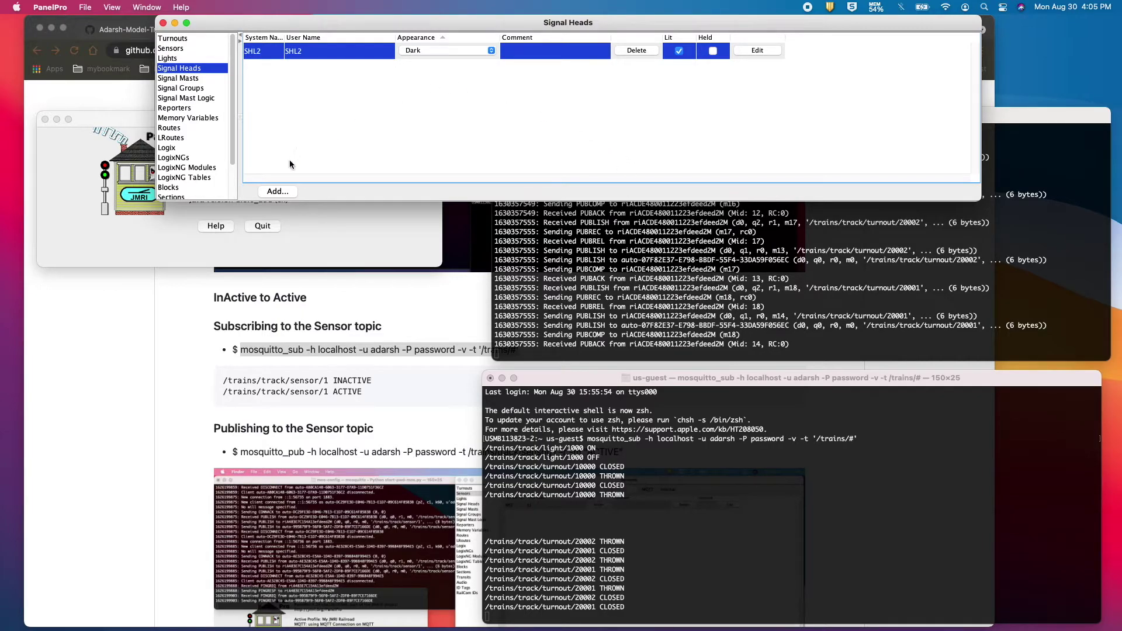
left_click(280, 189)
- Switch the new head to Triple Output and rename system and user name to SHL3
left_click(273, 185)
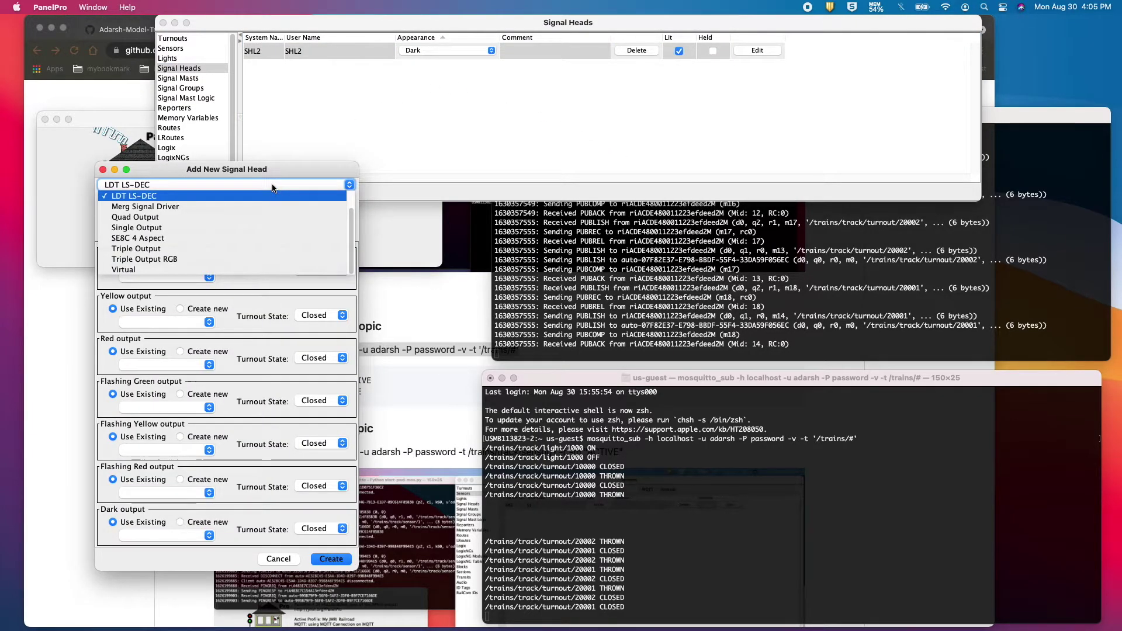
left_click(252, 248)
left_click(206, 209)
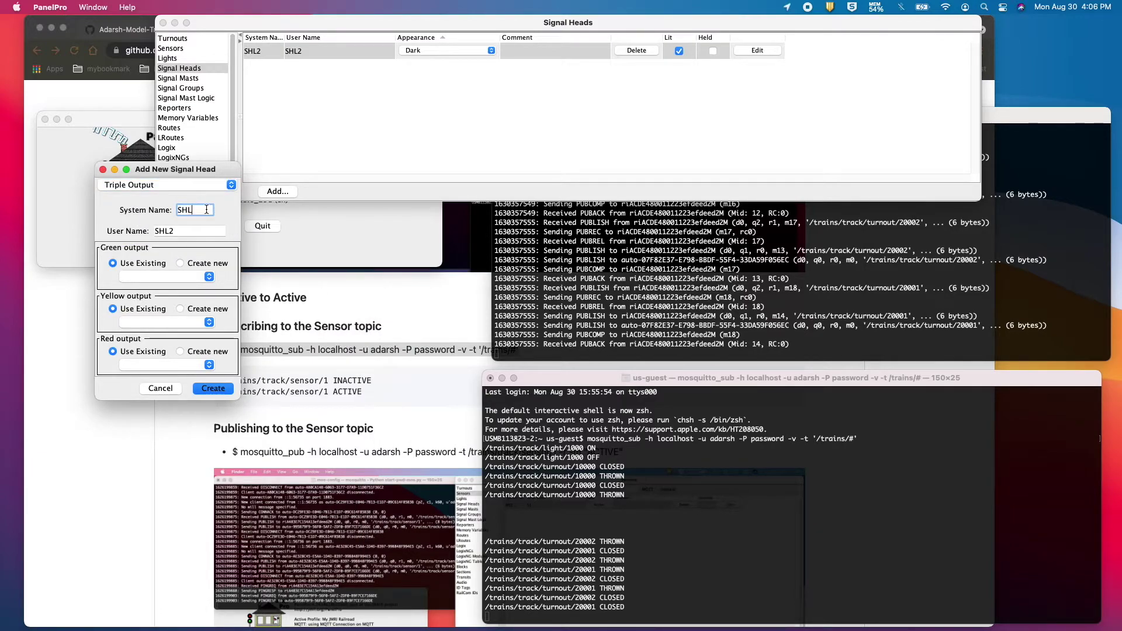
type("3")
left_click(201, 232)
key("BackSpace")
type("3")
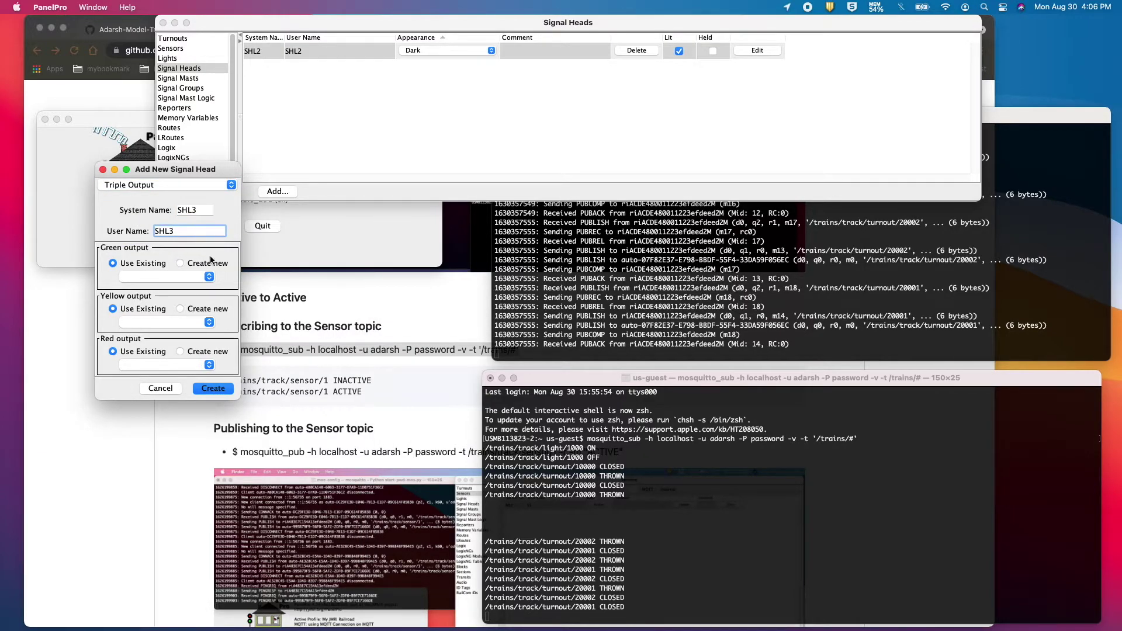
- Create new outputs 30001 green, 30002 yellow, 30003 red and create SHL3
left_click(211, 261)
left_click(204, 277)
type("30")
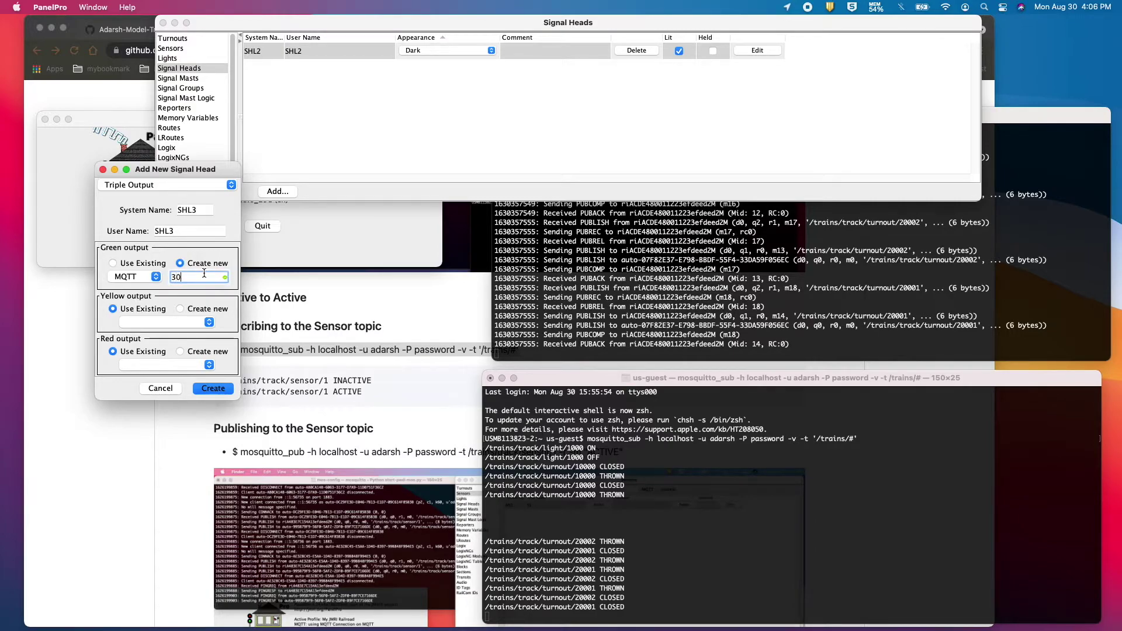
type("001")
left_click(210, 308)
left_click(203, 325)
type("30002")
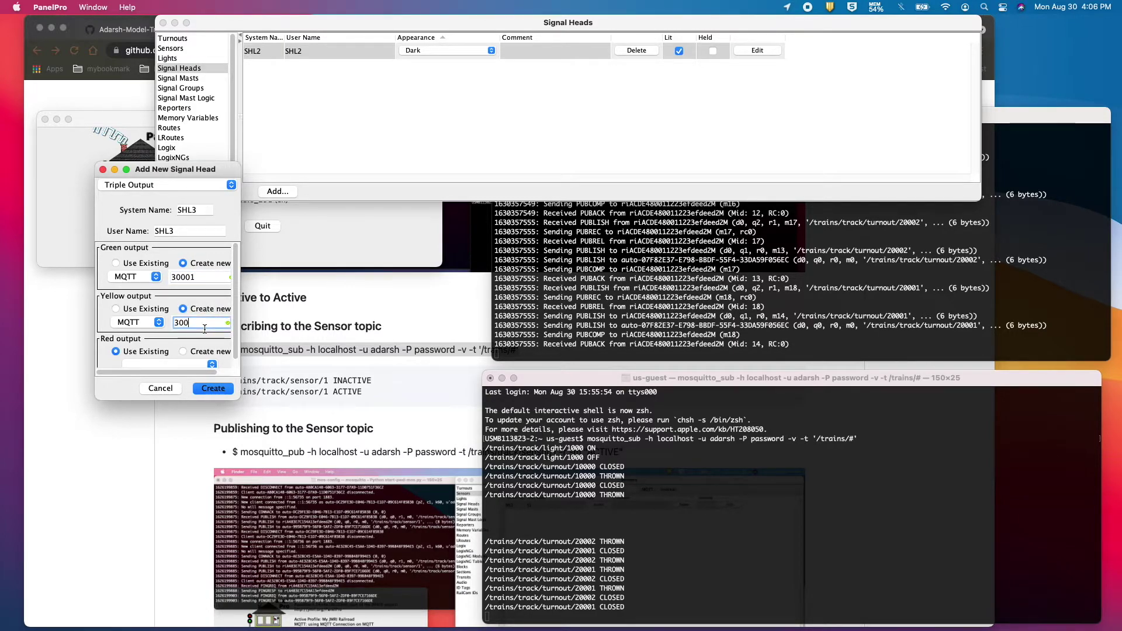
left_click(215, 358)
left_click(214, 362)
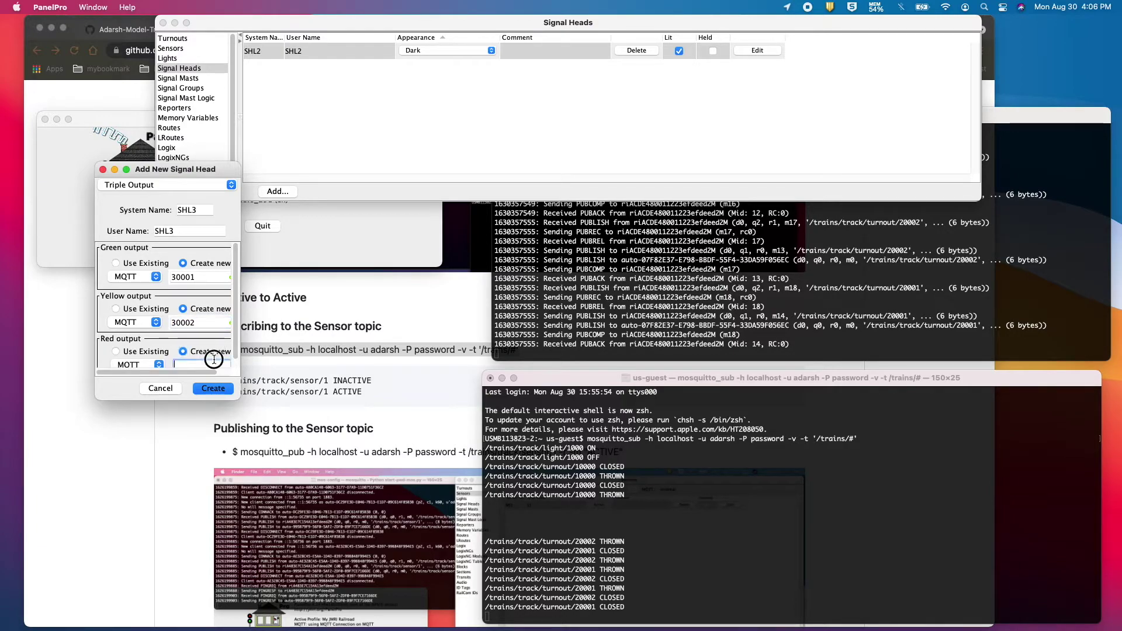
type("3000")
type("3")
left_click(228, 389)
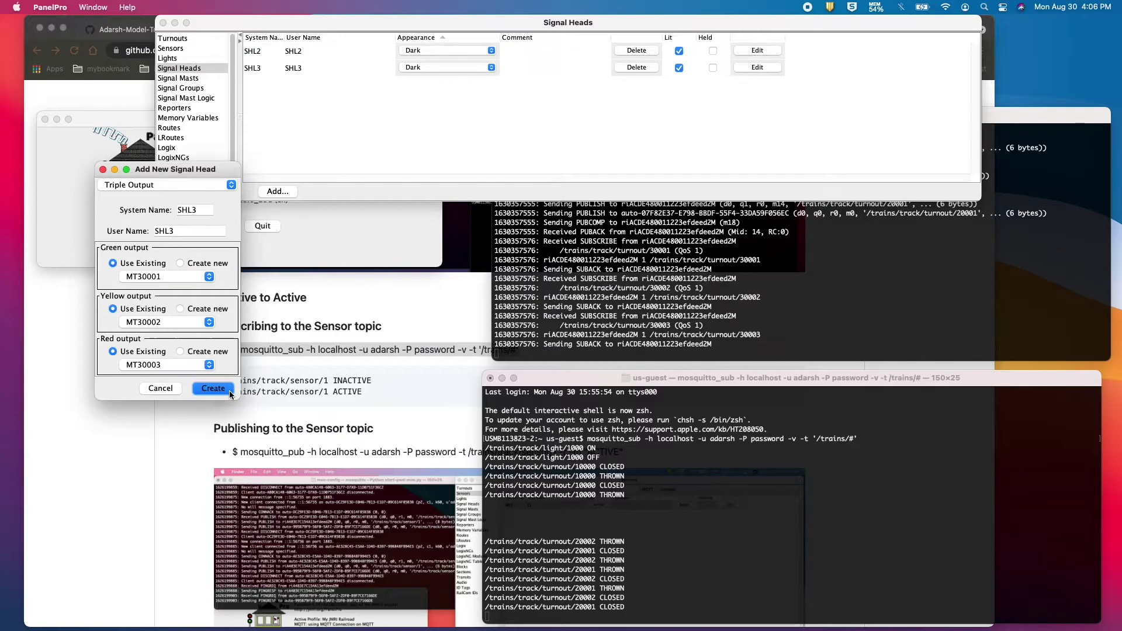
- Check the subscriber terminal for the new subscriptions and close the Add form
left_click(802, 546)
scroll(802, 546, "down", 5)
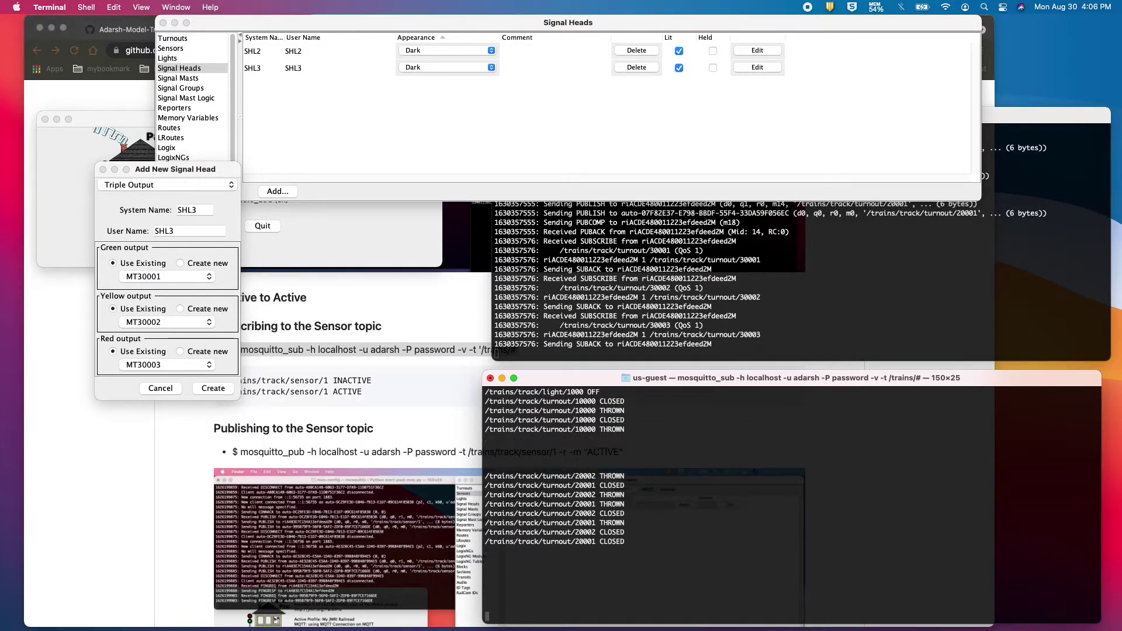
left_click(103, 169)
- Step SHL3's appearance through Red, Yellow, Green and back to Red
left_click(486, 67)
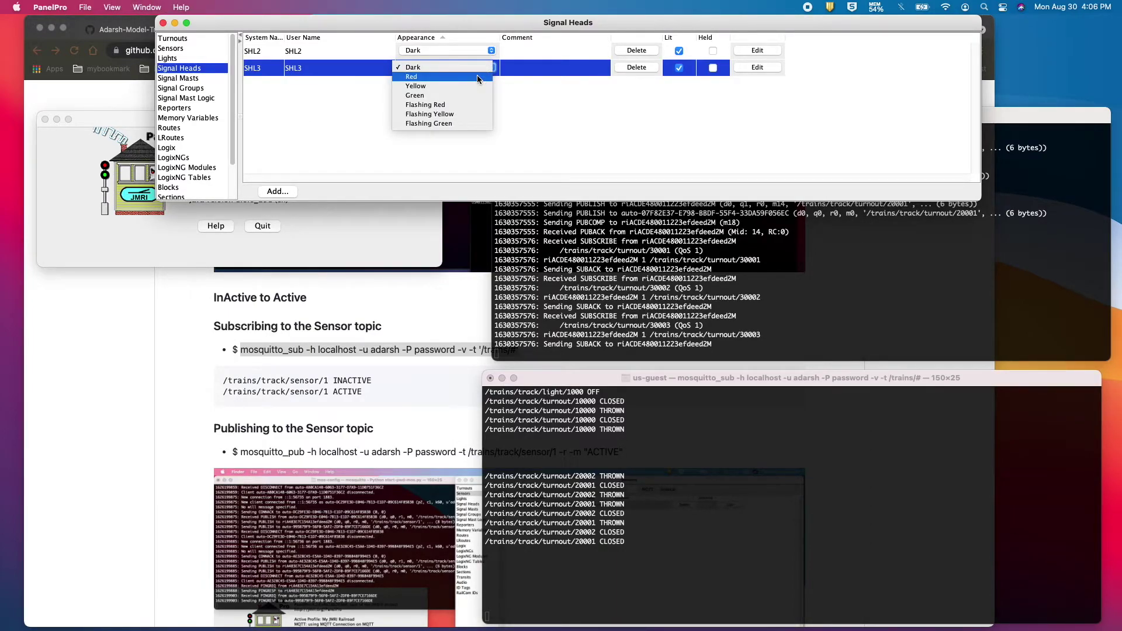
left_click(477, 76)
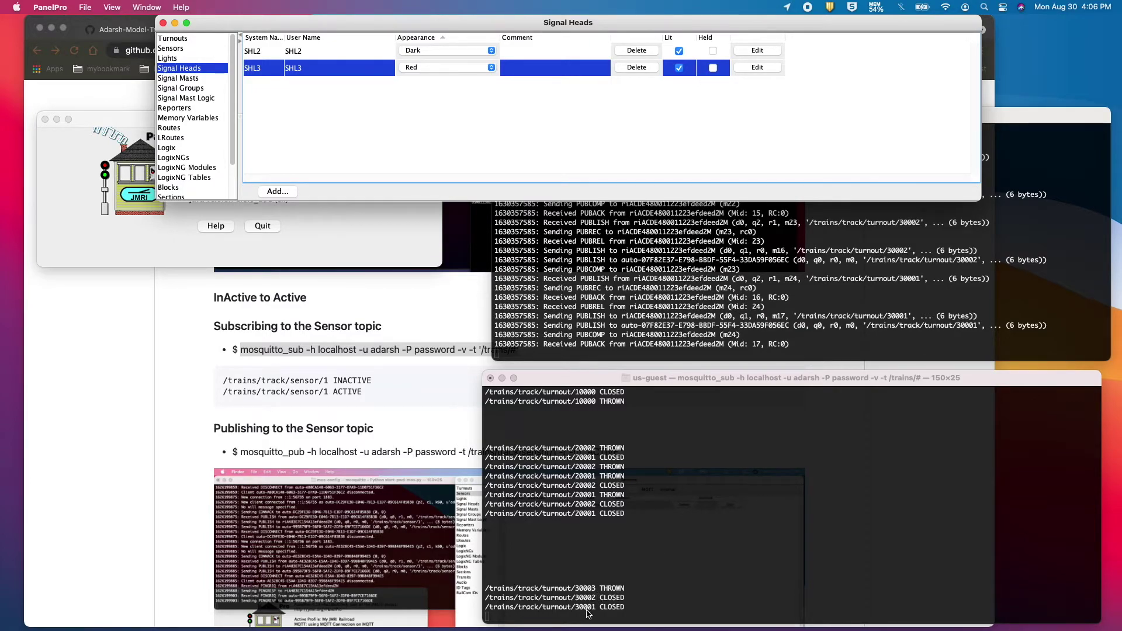
left_click(450, 68)
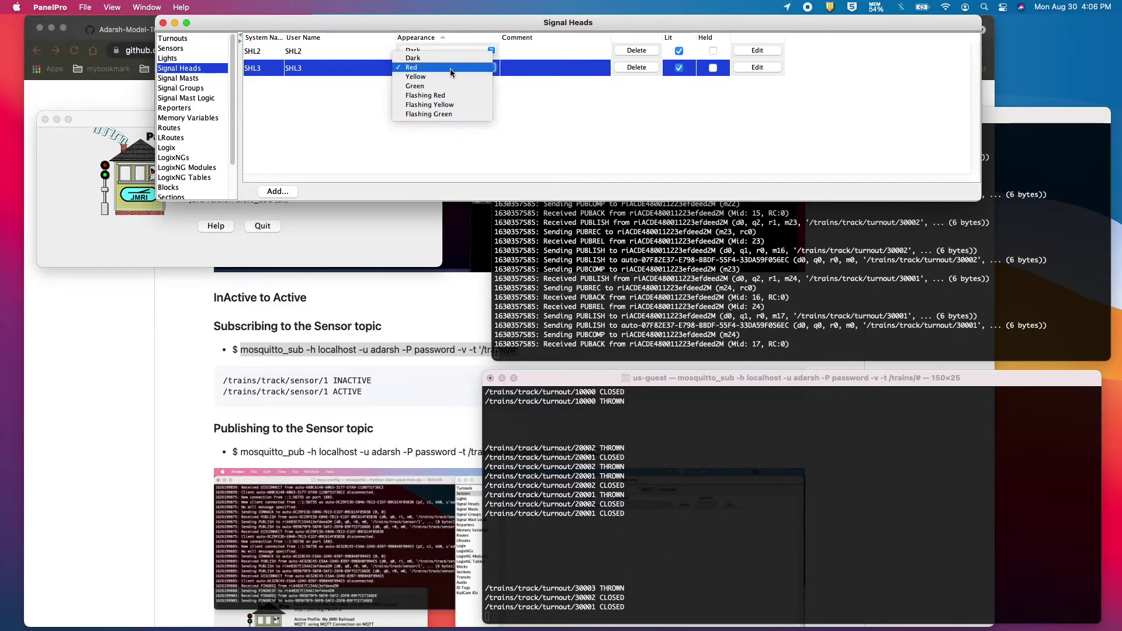
left_click(450, 72)
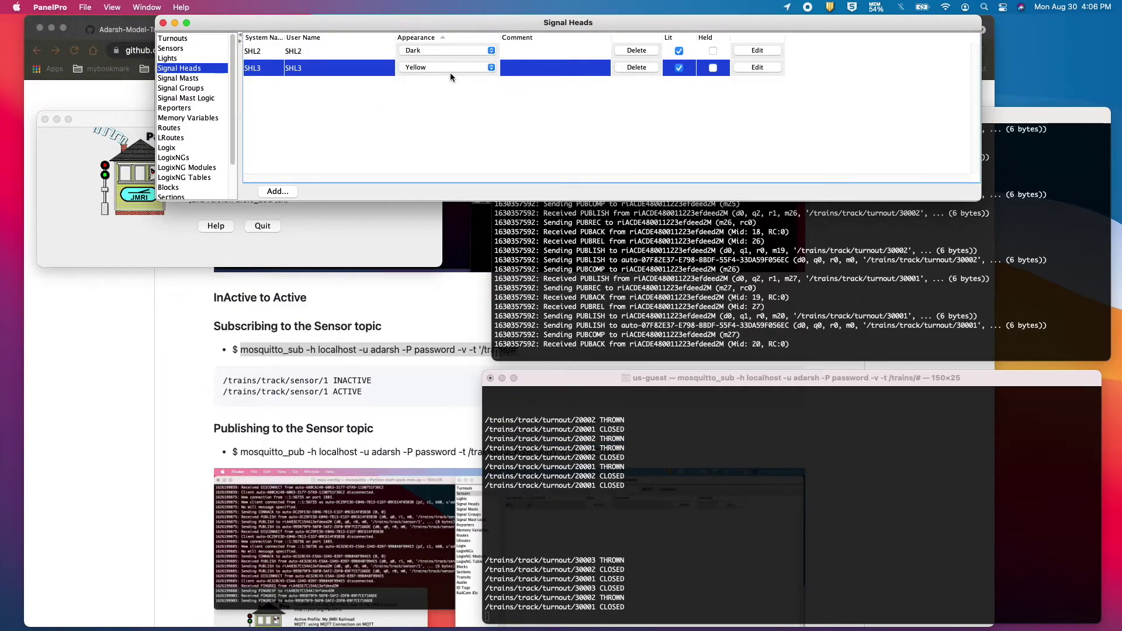
left_click(450, 72)
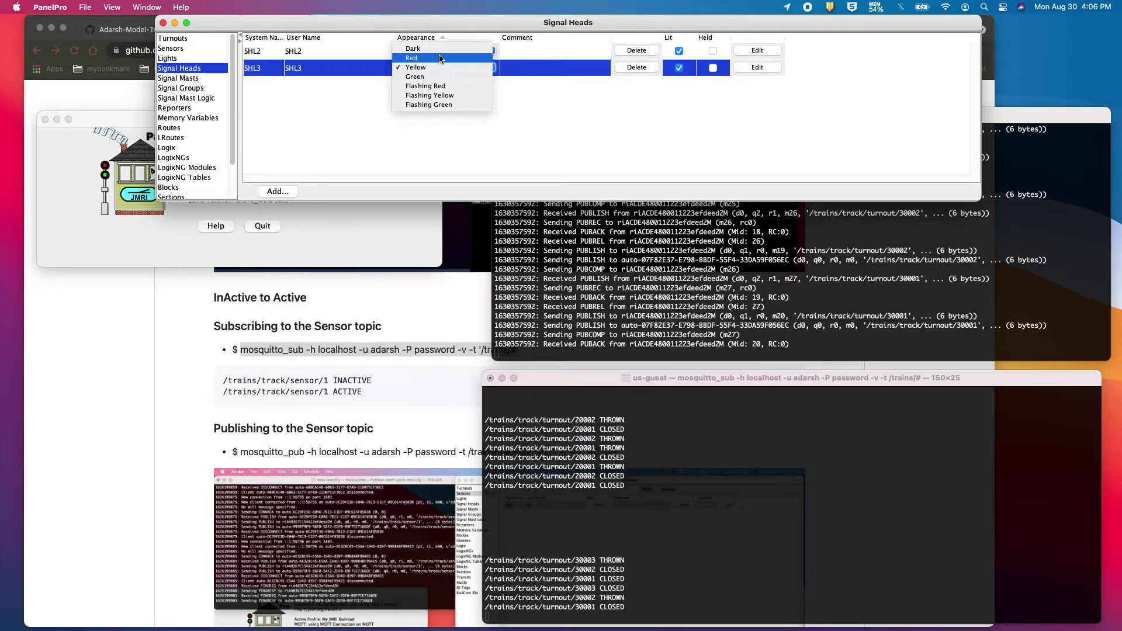
left_click(441, 77)
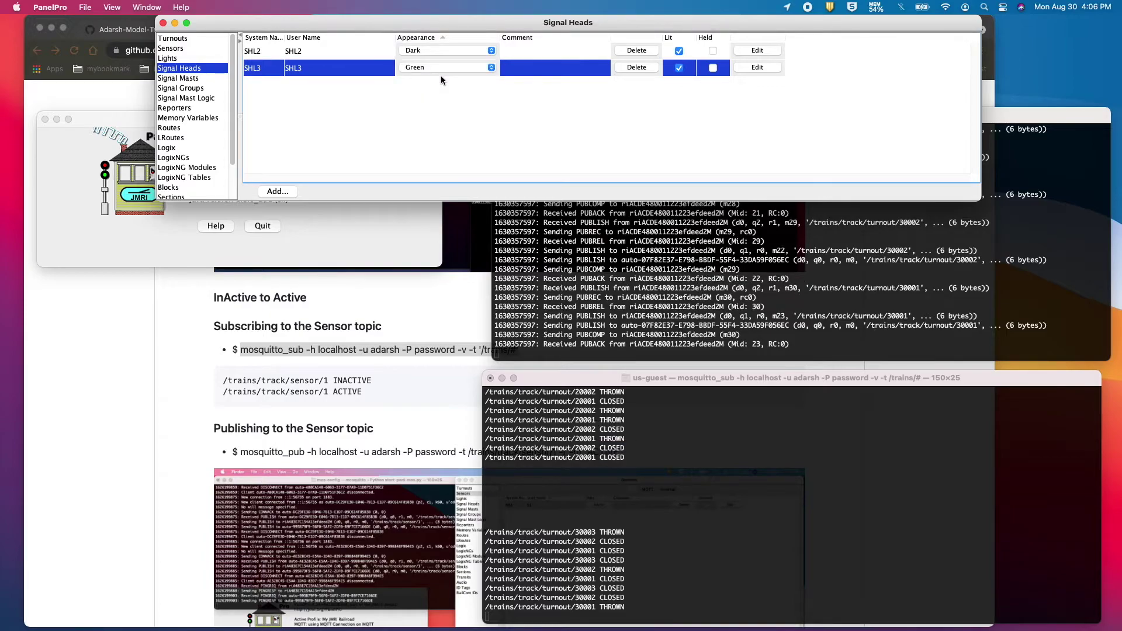
left_click(440, 75)
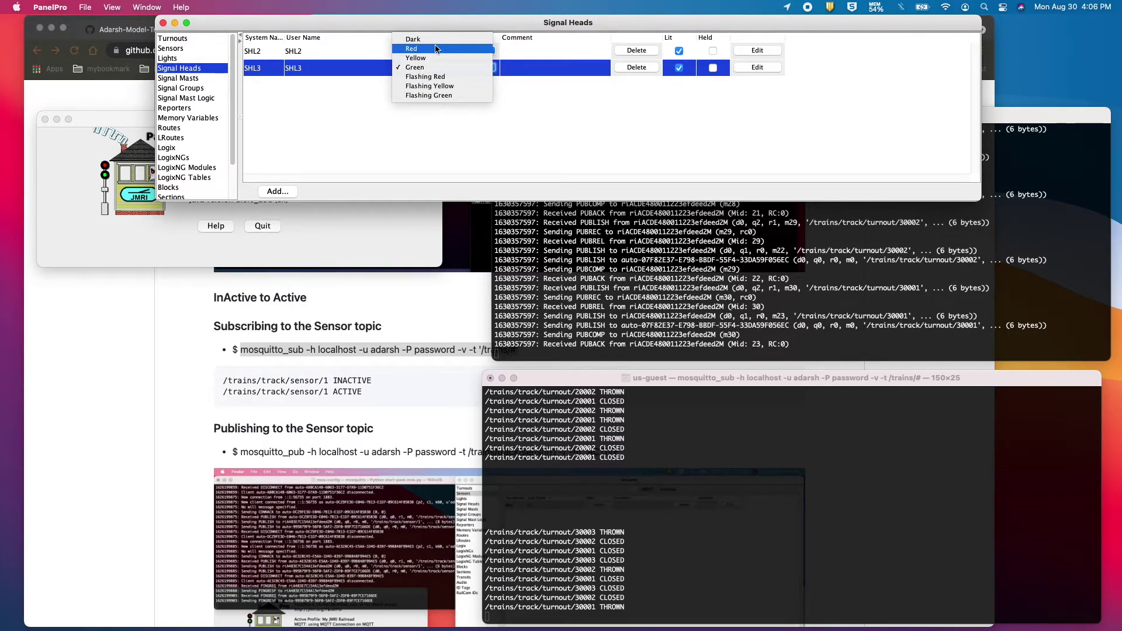
left_click(435, 44)
- Set SHL2 to Red and SHL3 to Dark, then return to the PanelPro main window
left_click(439, 68)
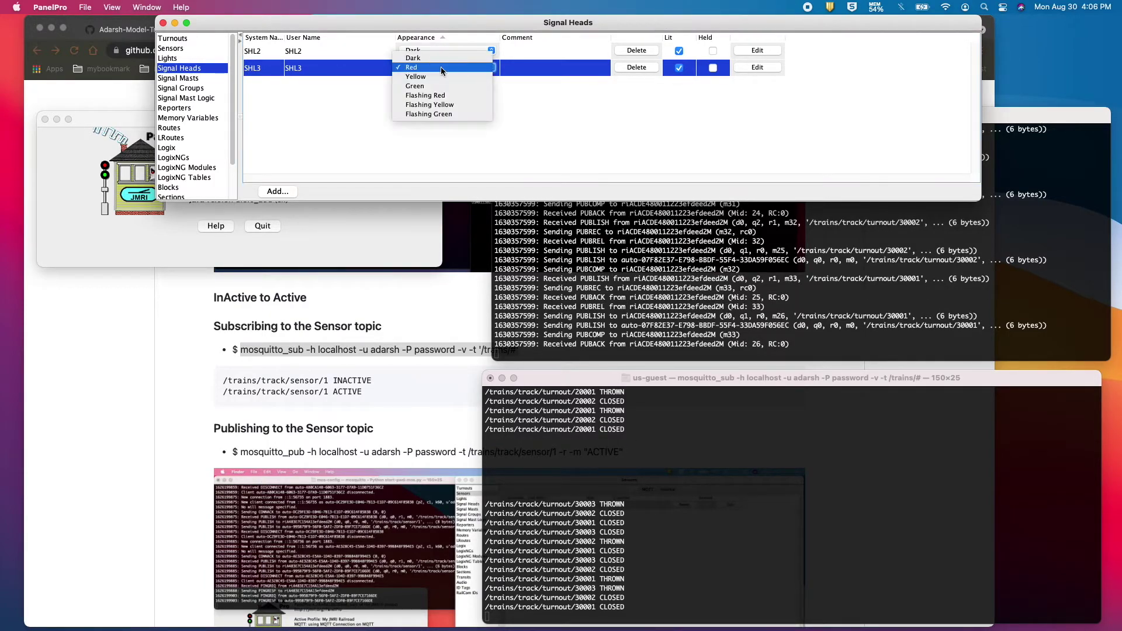
left_click(433, 49)
left_click(433, 59)
left_click(438, 68)
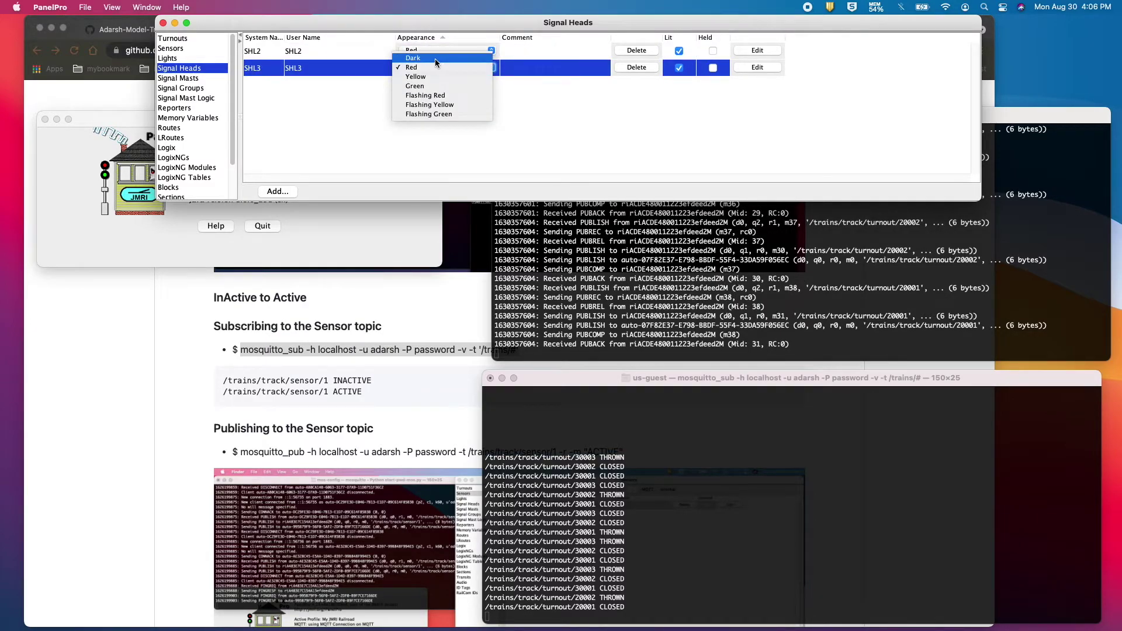
left_click(435, 58)
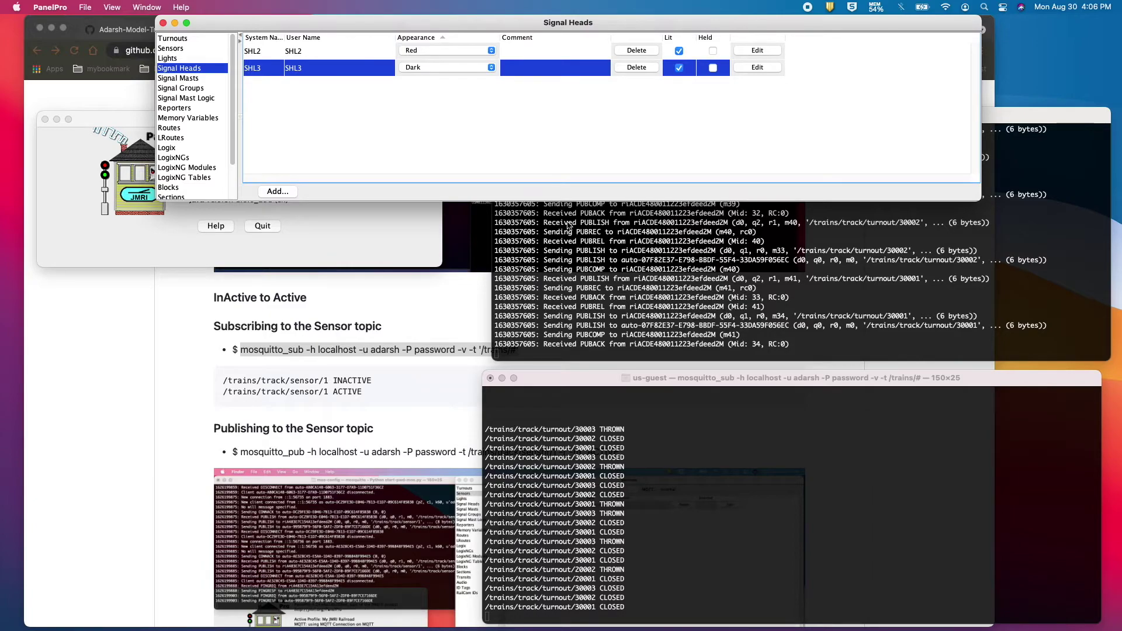
left_click(352, 231)
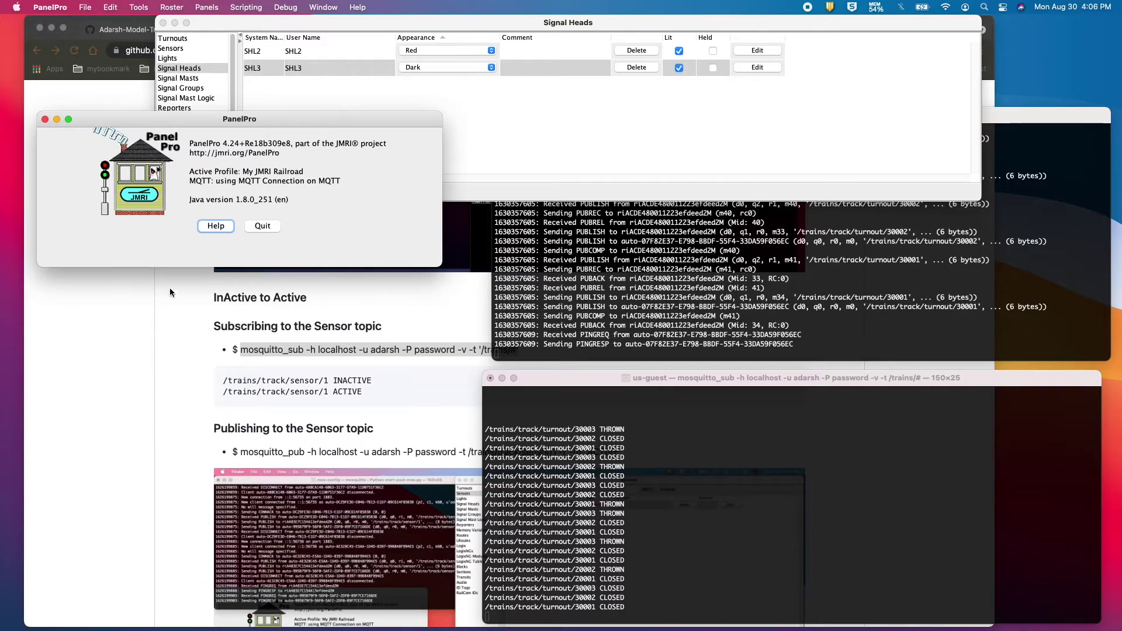
left_click(336, 97)
left_click(111, 351)
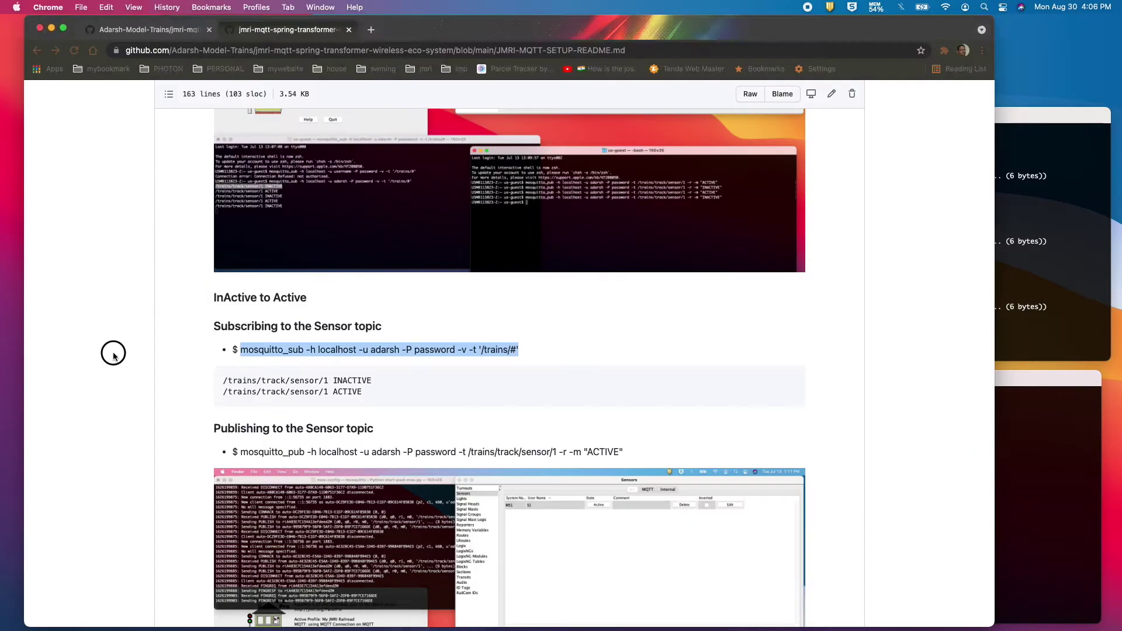
scroll(415, 411, "down", 2)
scroll(416, 411, "up", 2)
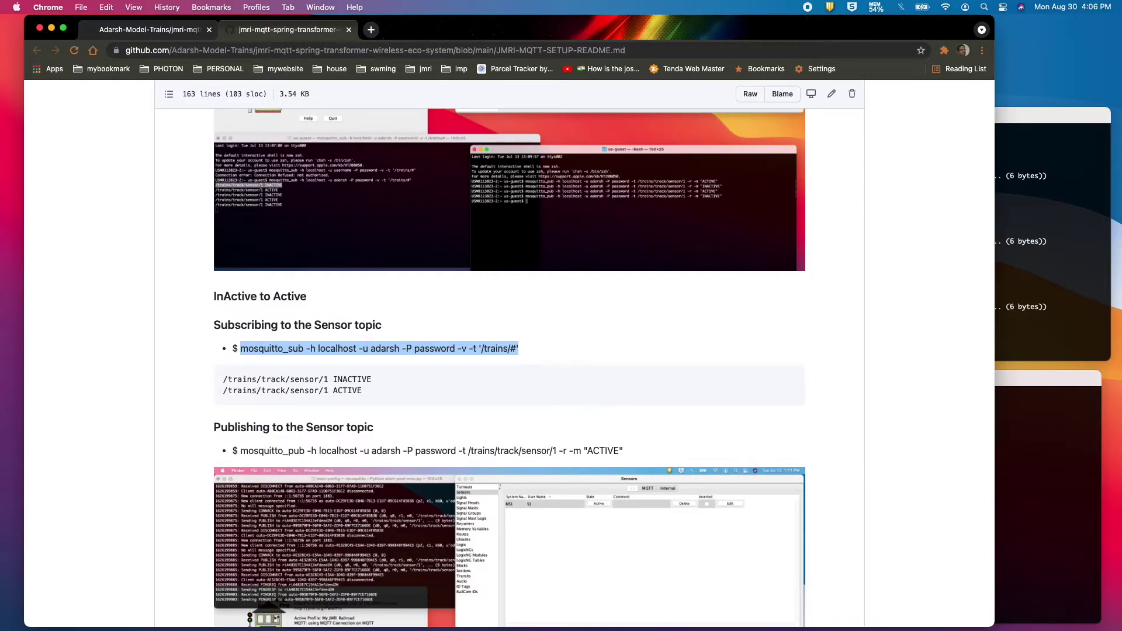
key("super+Tab")
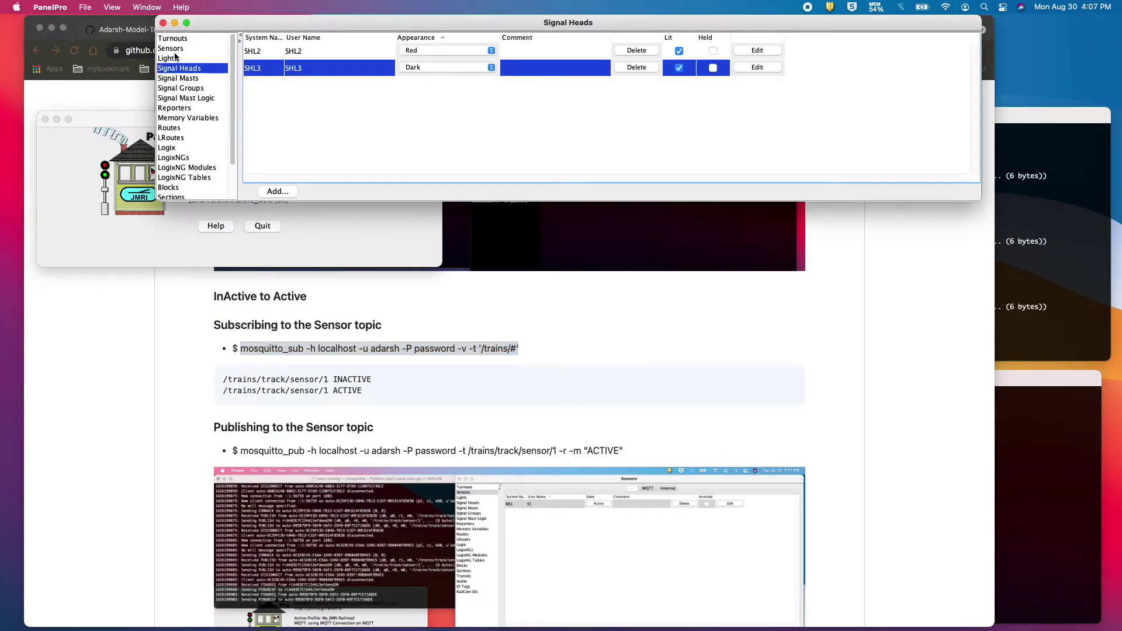
left_click(174, 49)
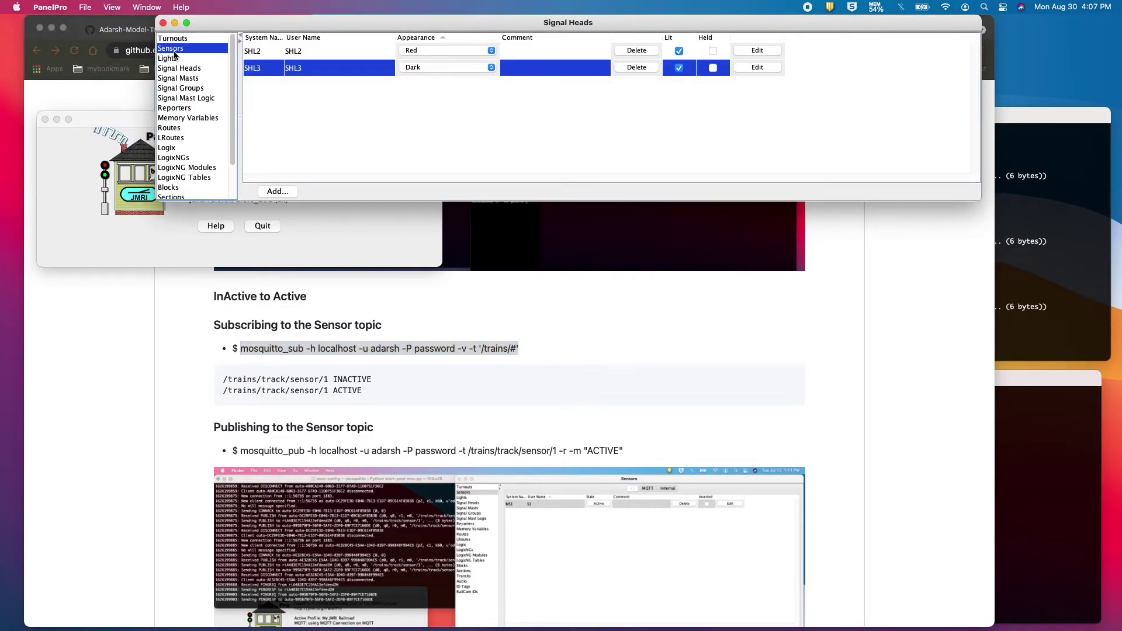
- Create MQTT sensor MS1 at hardware address 1 with user name S1
left_click(284, 184)
left_click(543, 377)
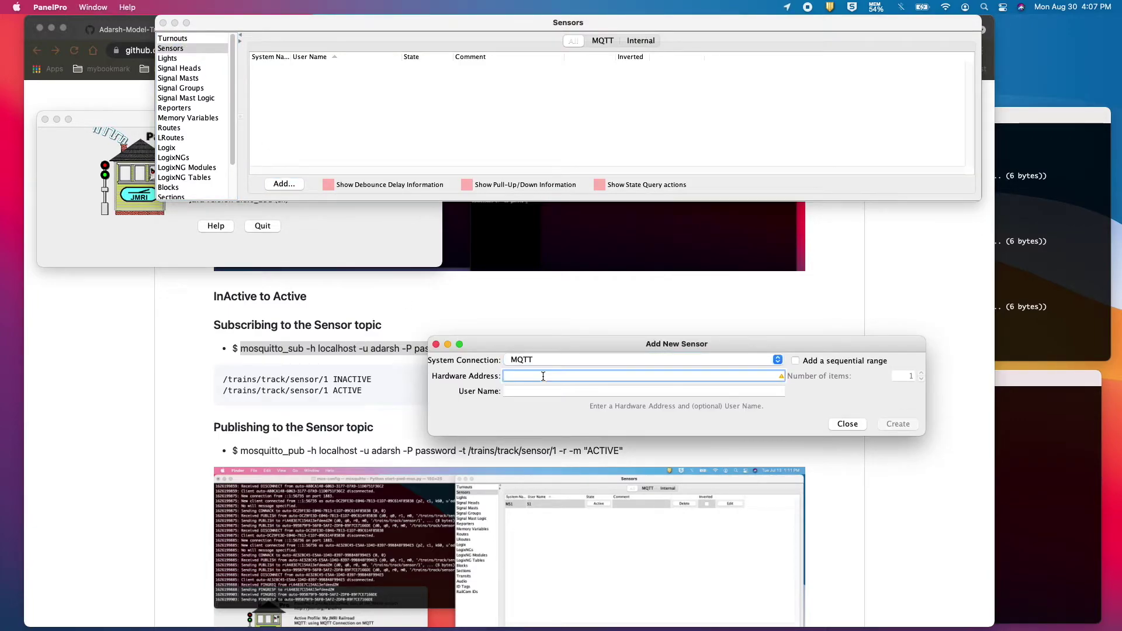
type("1")
left_click(538, 390)
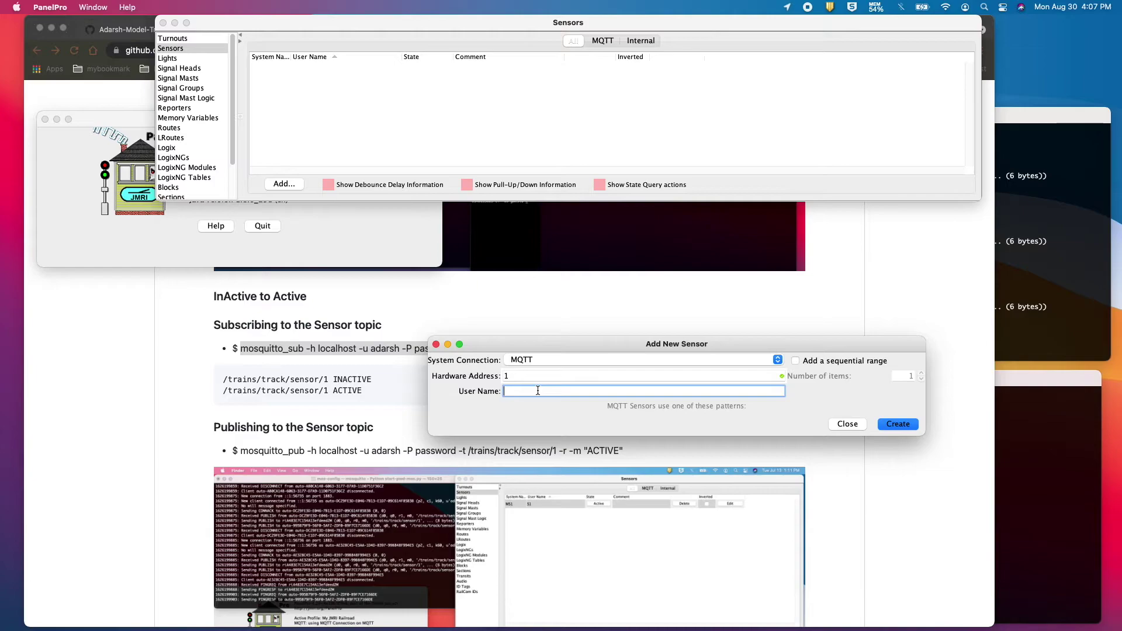
type("S1")
left_click(889, 425)
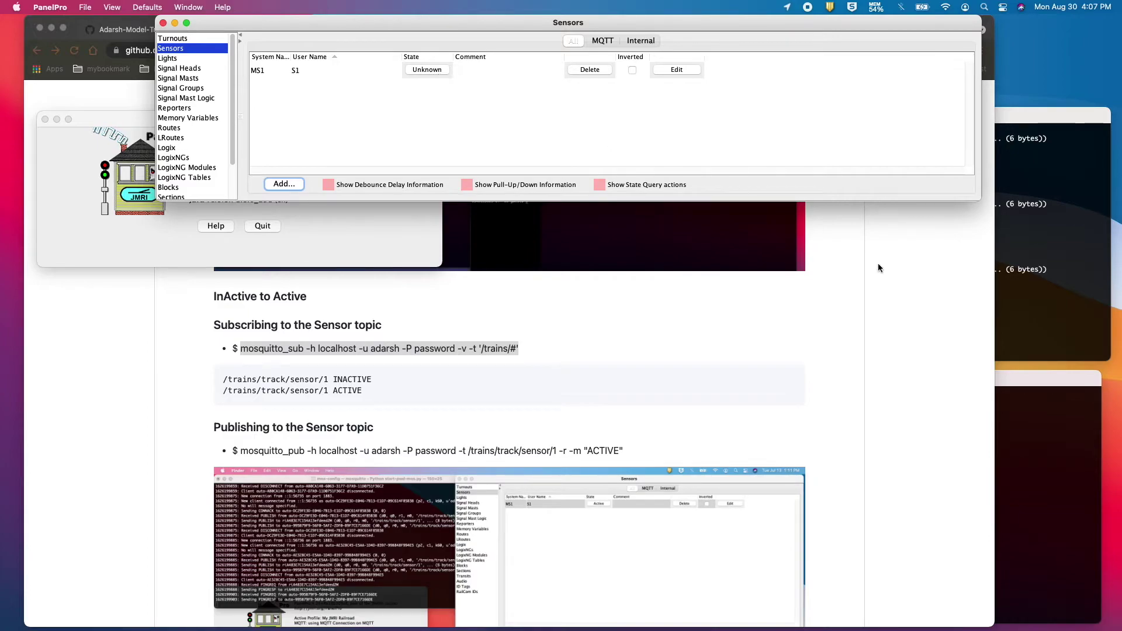
- Add blank lines in the subscriber terminal, then scroll the setup guide in Chrome
left_click(1069, 431)
key("Return")
key("Return")
key("Return")
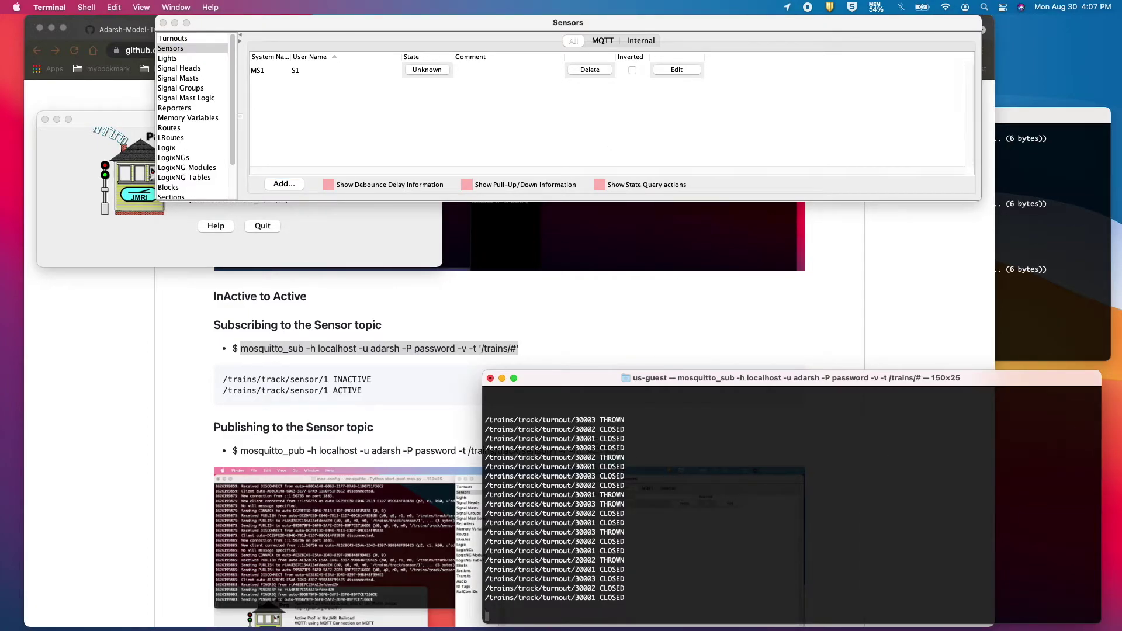
key("Return")
key("Return")
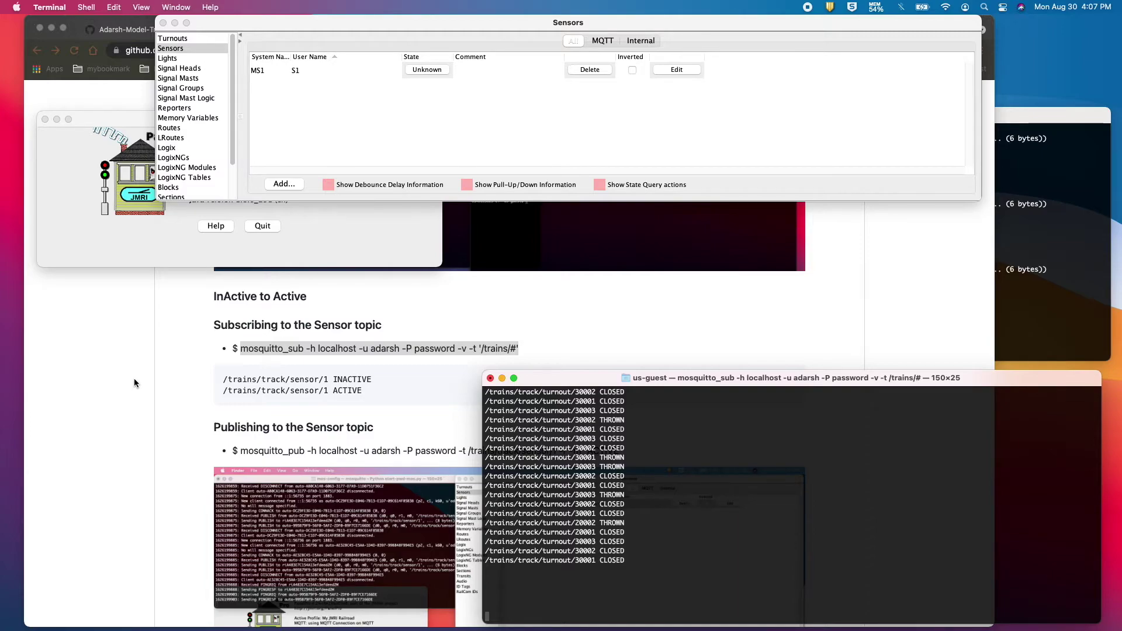
left_click(135, 380)
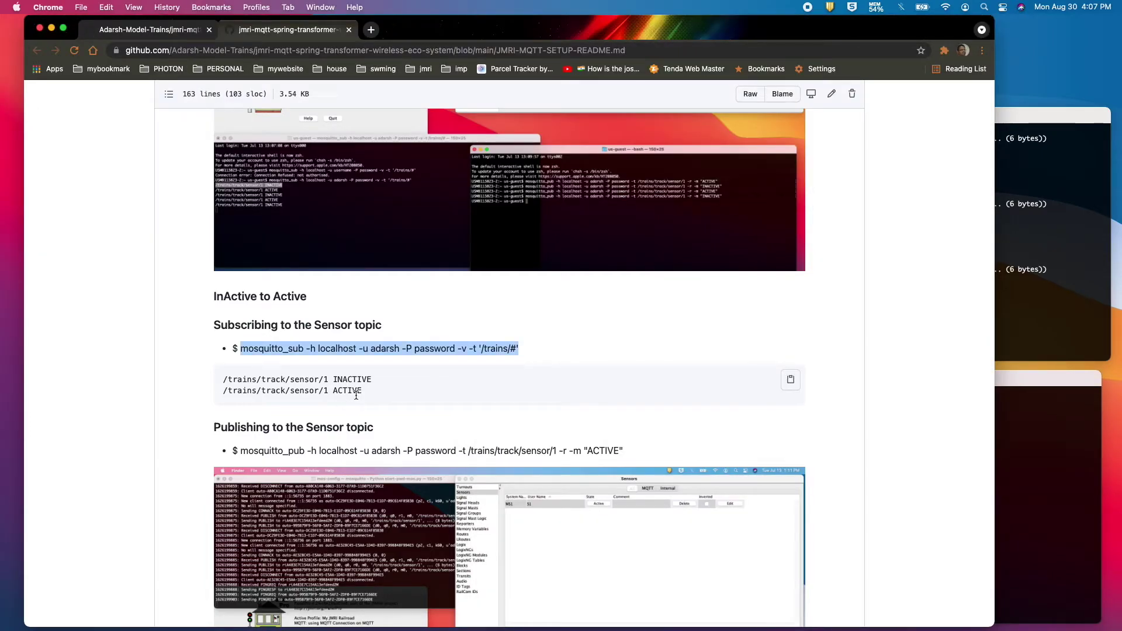
scroll(351, 381, "down", 10)
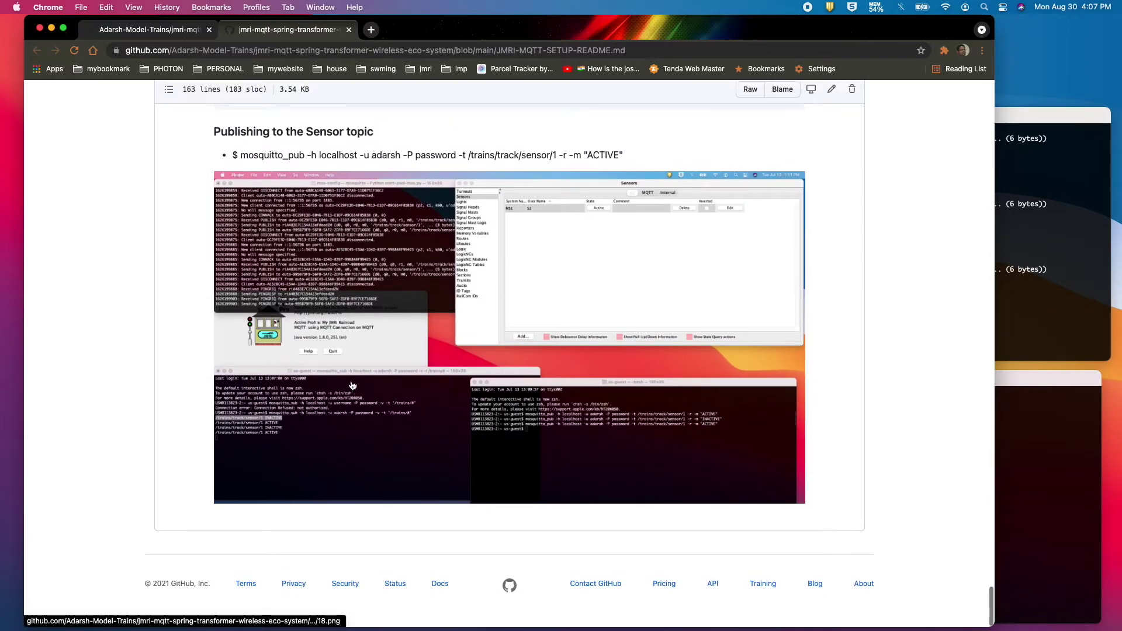
- Clear the selection on the subscribe command and bring the broker log terminal forward
scroll(352, 385, "up", 10)
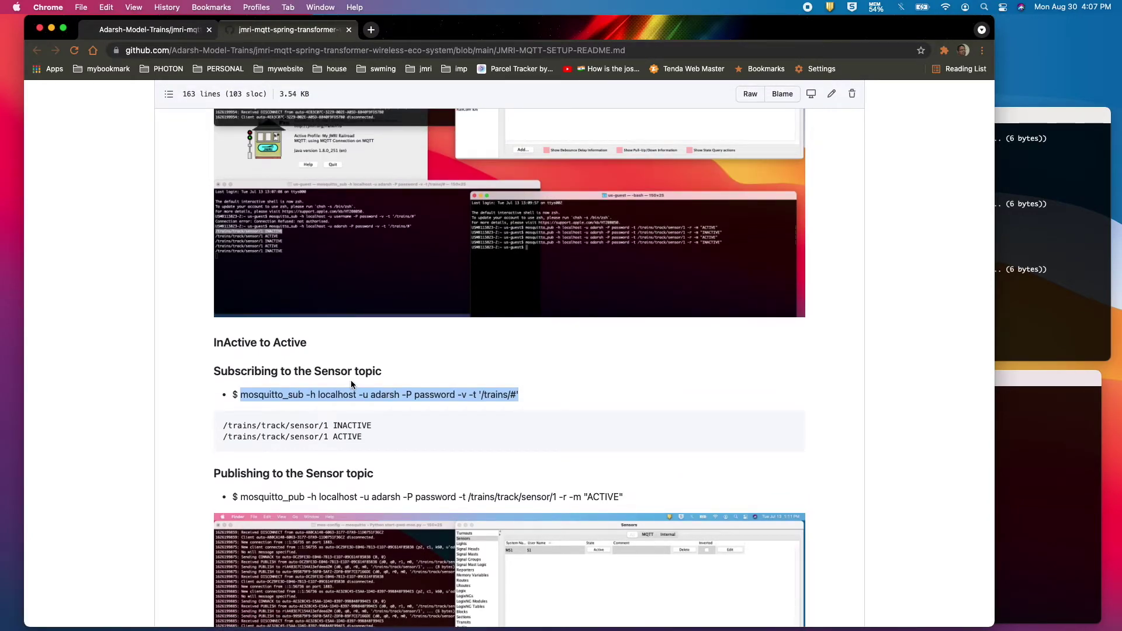
left_click(343, 390)
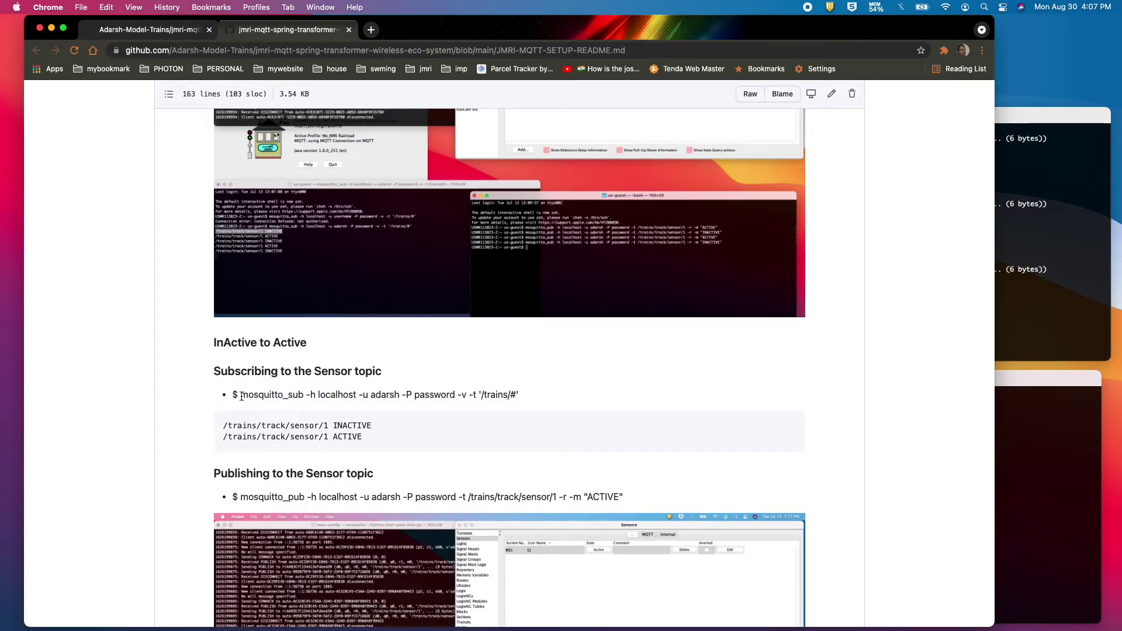
left_click(1034, 117)
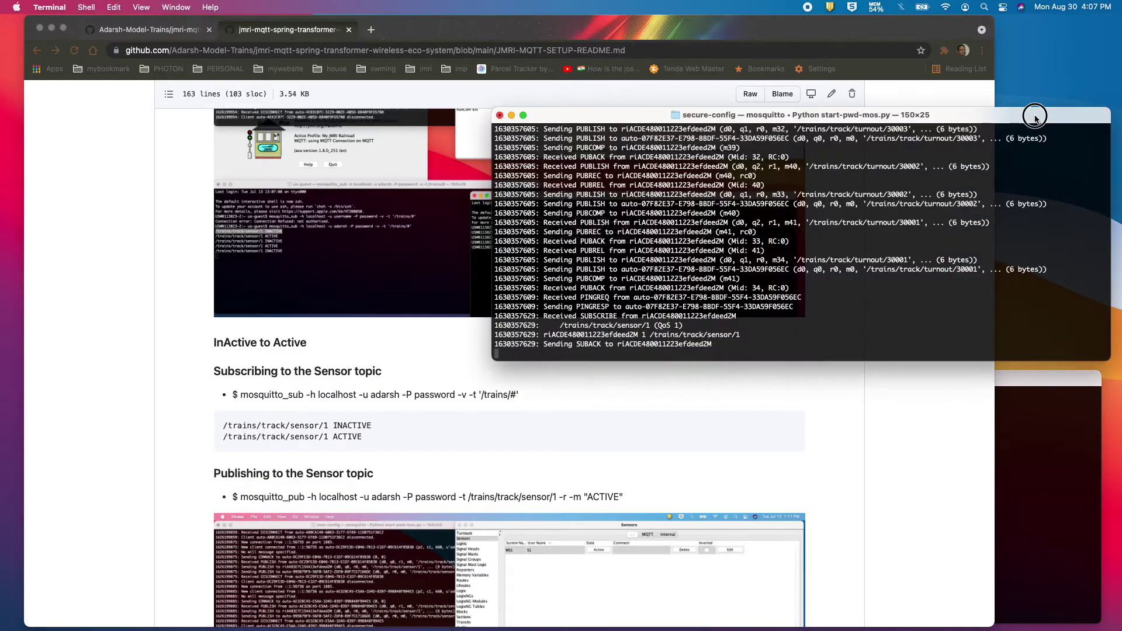
- Scroll the repository README to Configuration Steps and right-click the MQTT setup guide link
left_click(181, 30)
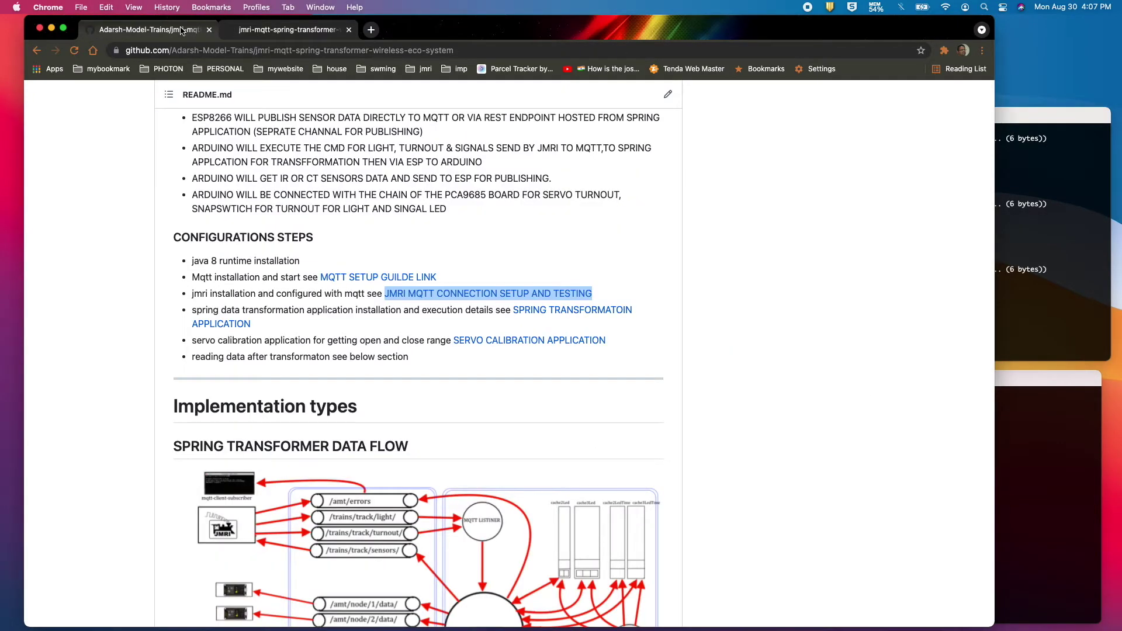
scroll(433, 412, "down", 5)
scroll(432, 412, "up", 10)
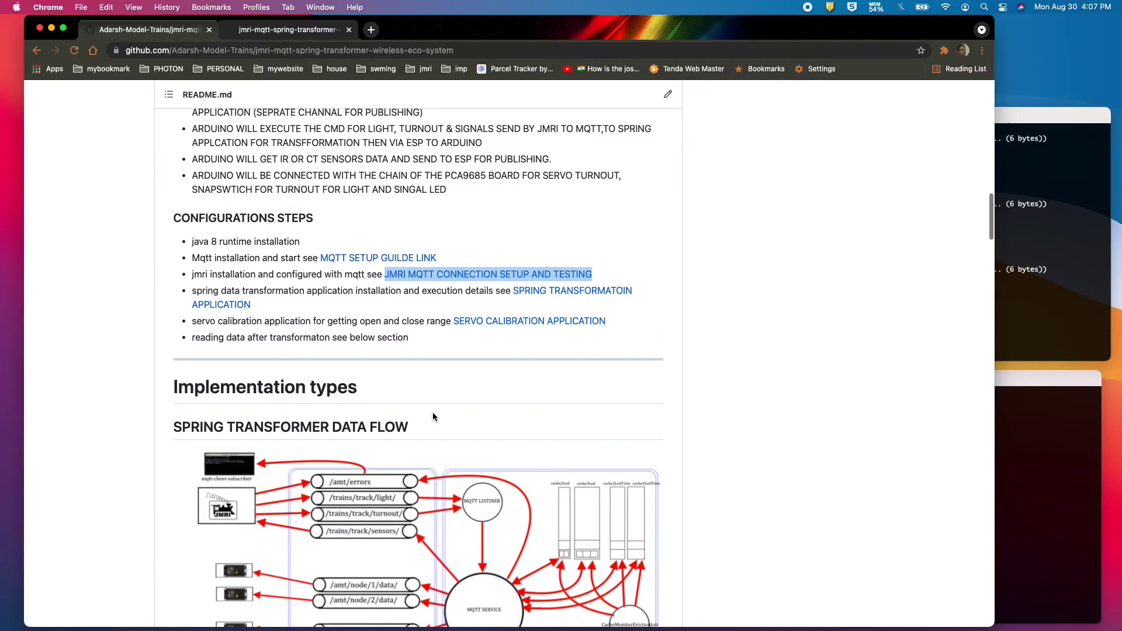
scroll(433, 416, "down", 3)
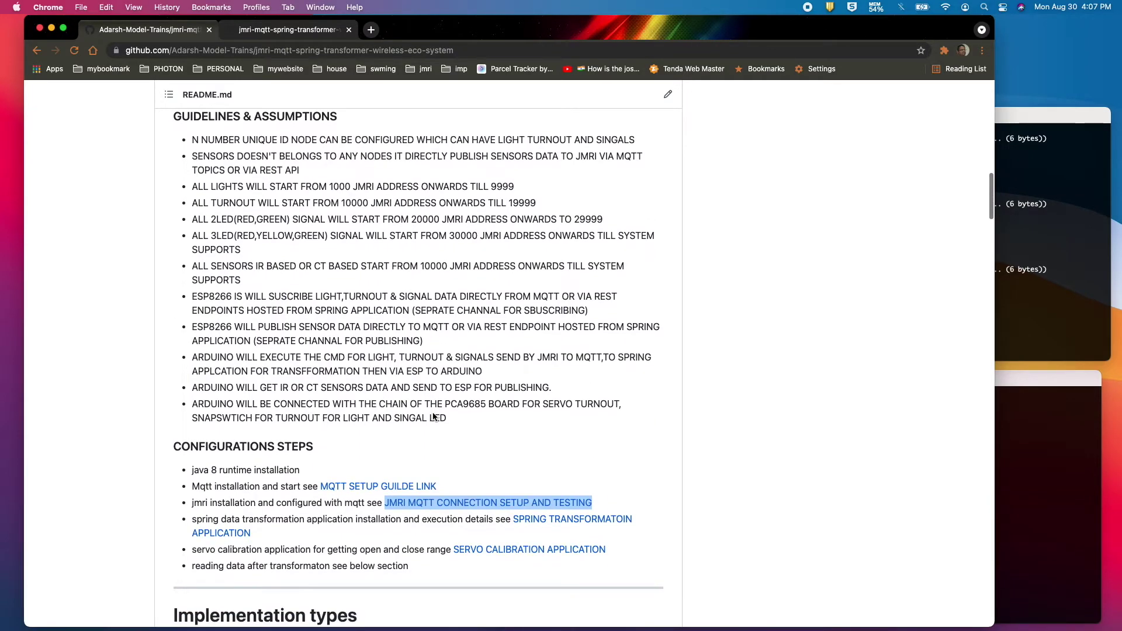
scroll(433, 415, "down", 3)
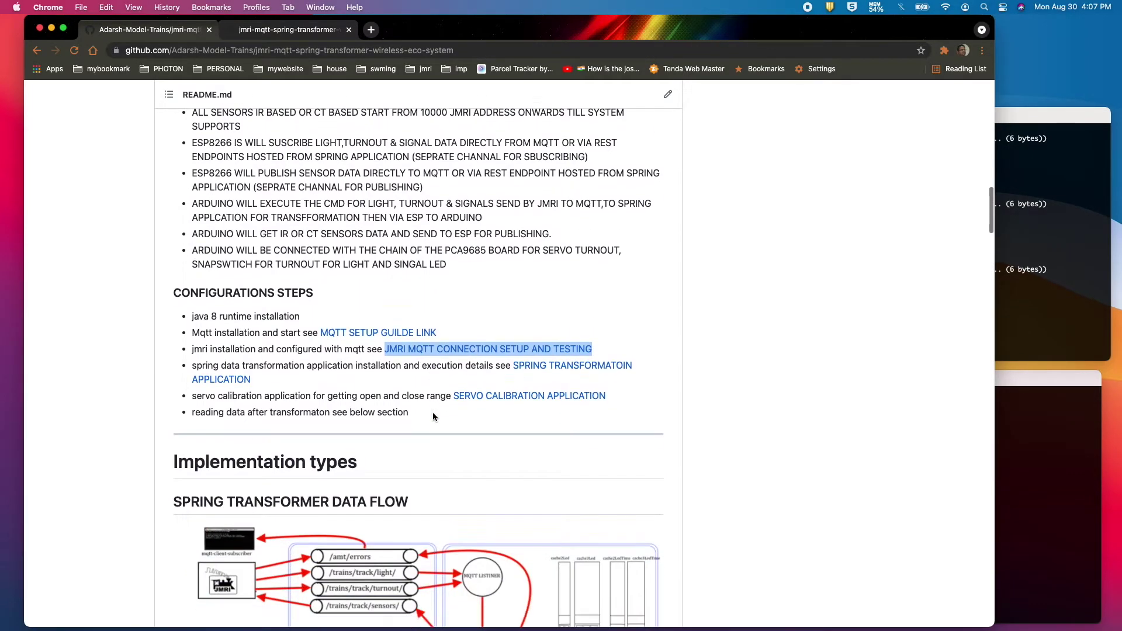
scroll(556, 242, "up", 20)
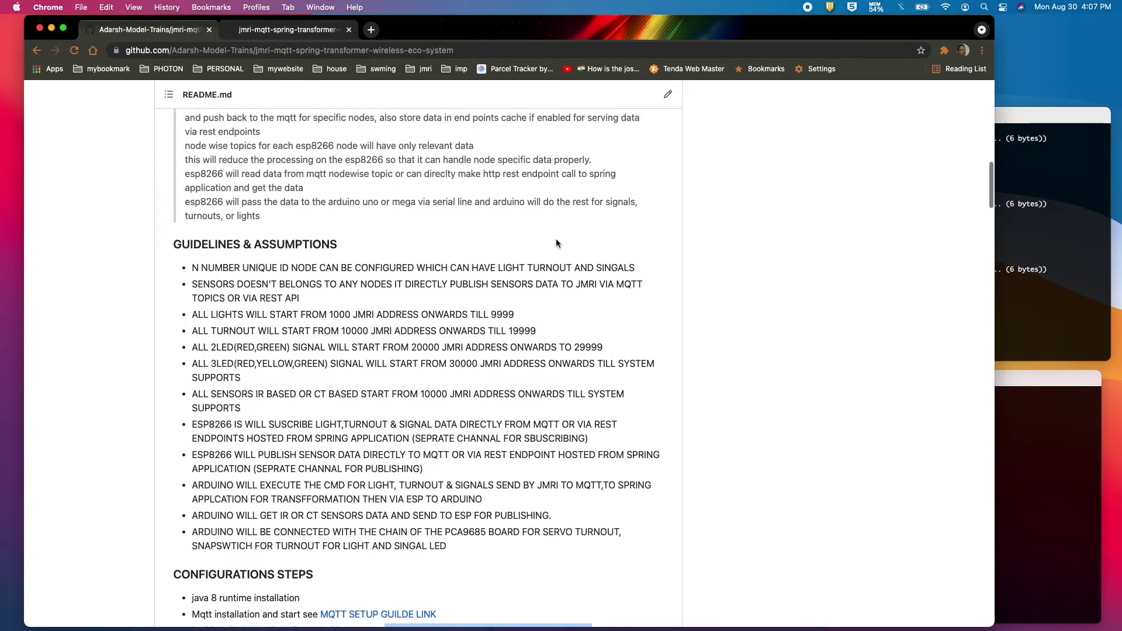
scroll(557, 242, "down", 12)
scroll(555, 242, "down", 5)
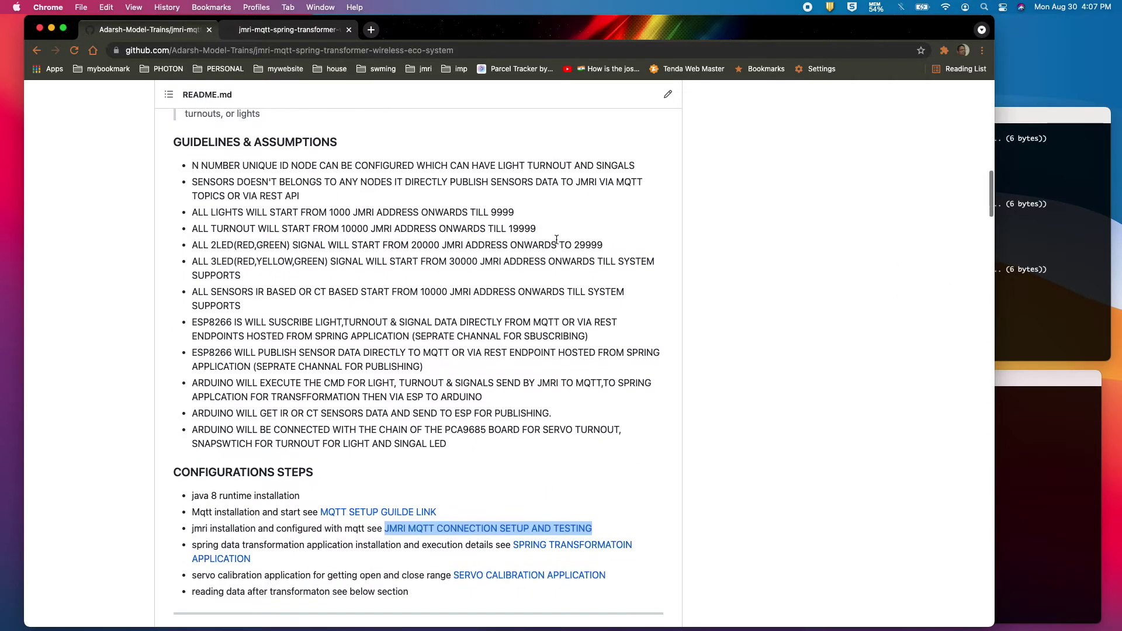
right_click(381, 436)
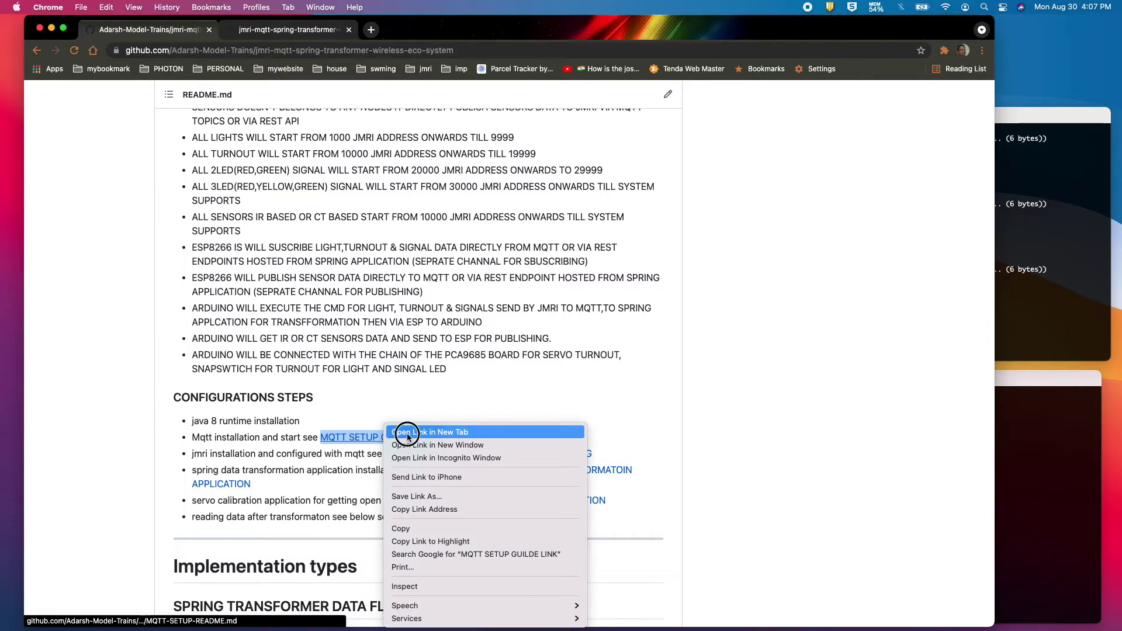
- Open the MQTT setup guide in a new tab and scroll to its publishing commands
left_click(408, 432)
left_click(427, 29)
scroll(396, 362, "down", 20)
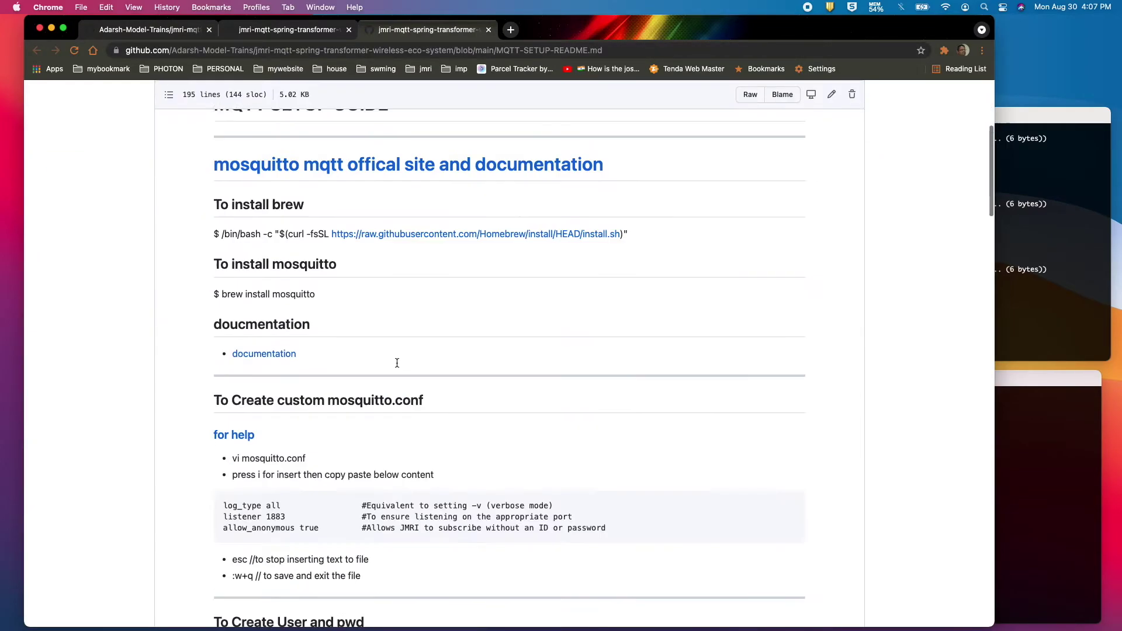
scroll(397, 366, "down", 10)
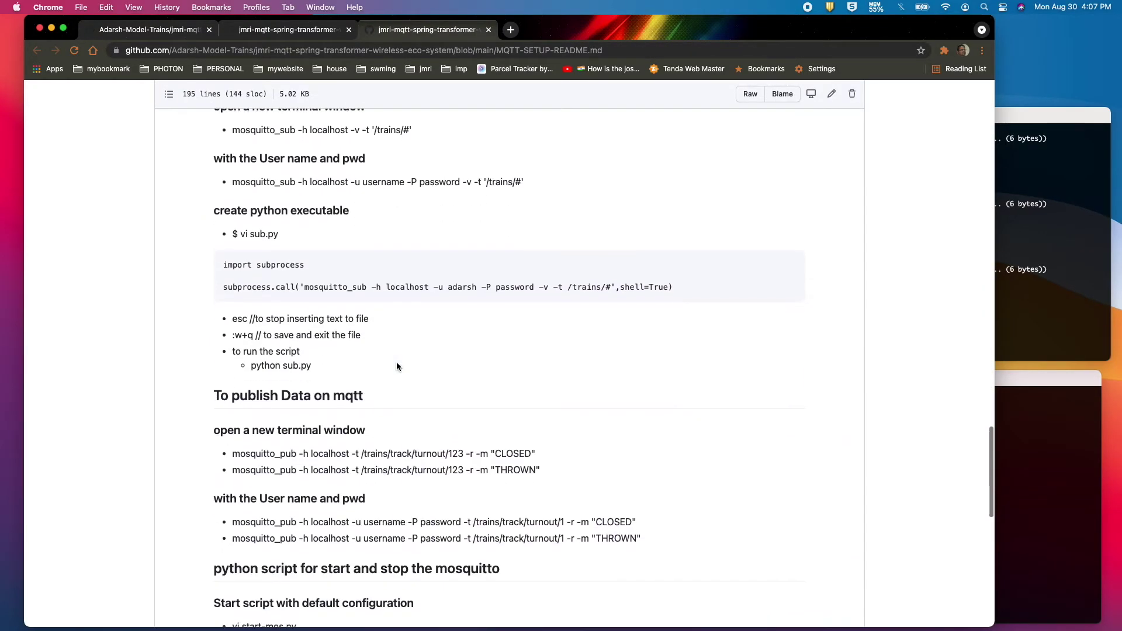
scroll(397, 366, "down", 10)
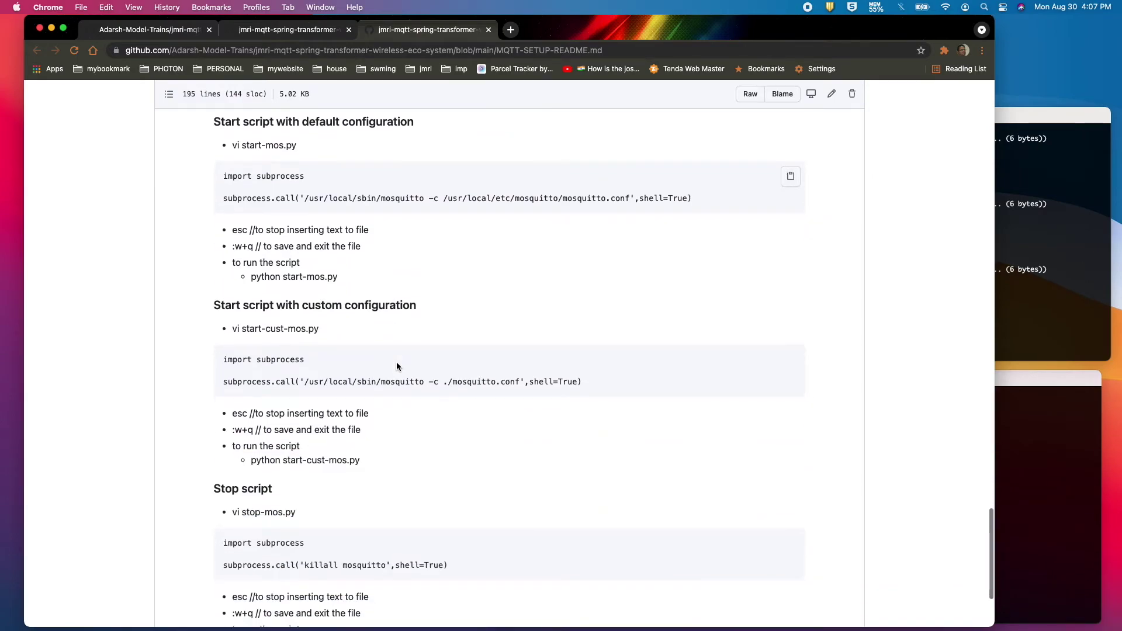
scroll(396, 366, "up", 10)
scroll(396, 366, "up", 3)
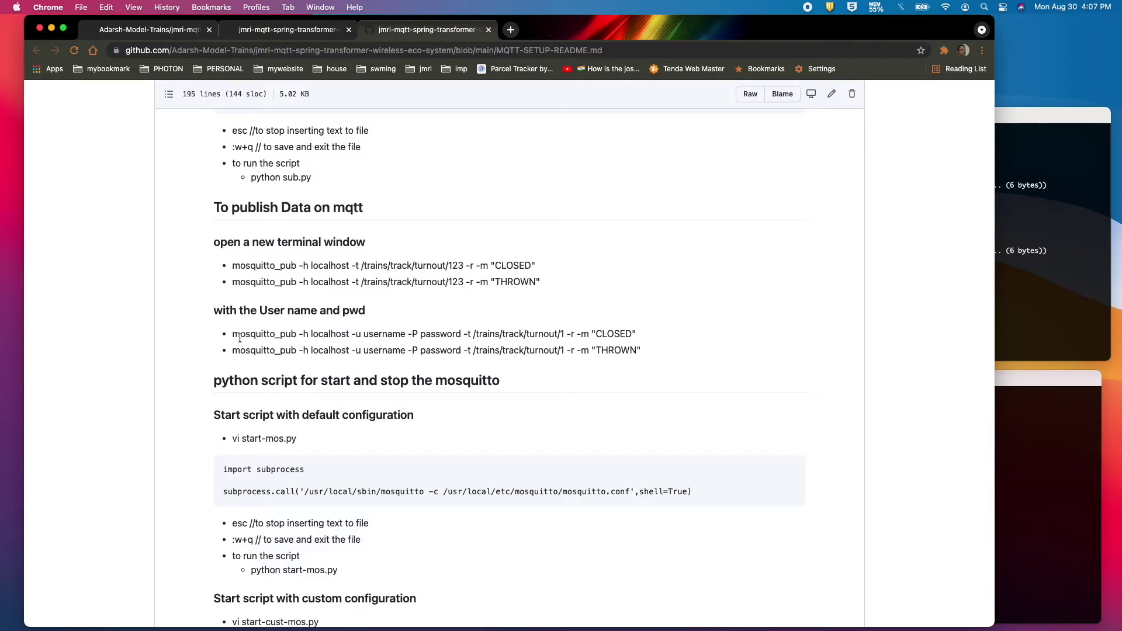
- Copy the authenticated mosquitto_pub command and return to the subscriber terminal
left_click_drag(231, 335, 651, 339)
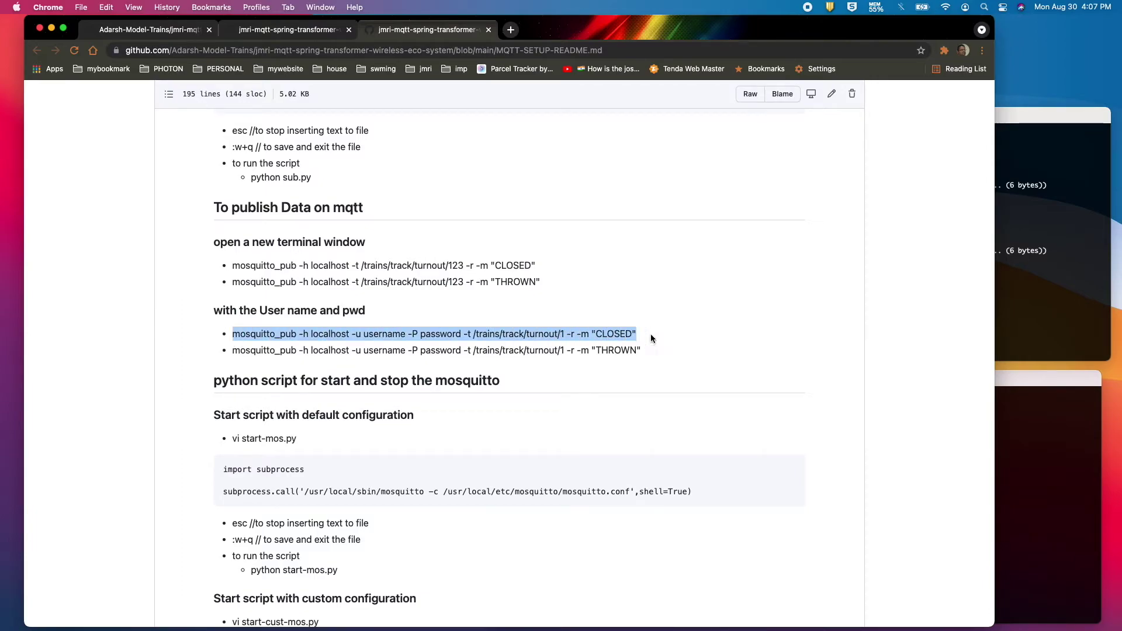
right_click(608, 334)
left_click(620, 362)
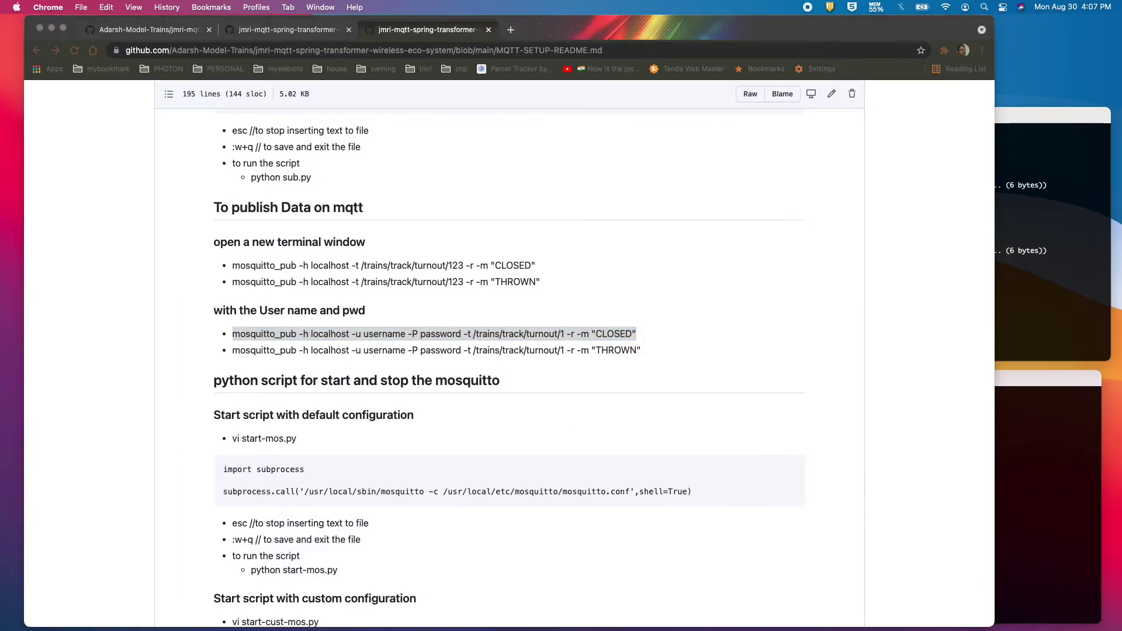
key("super+Tab")
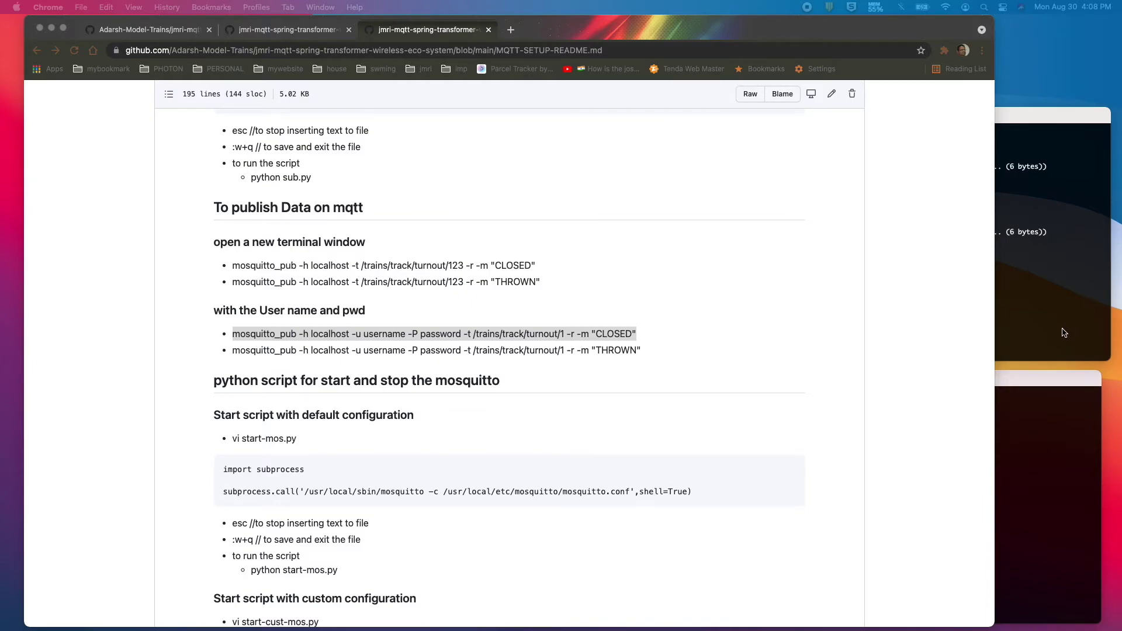
left_click(1029, 383)
- Open a new bash terminal window, position it, and hide the browser
left_click(86, 7)
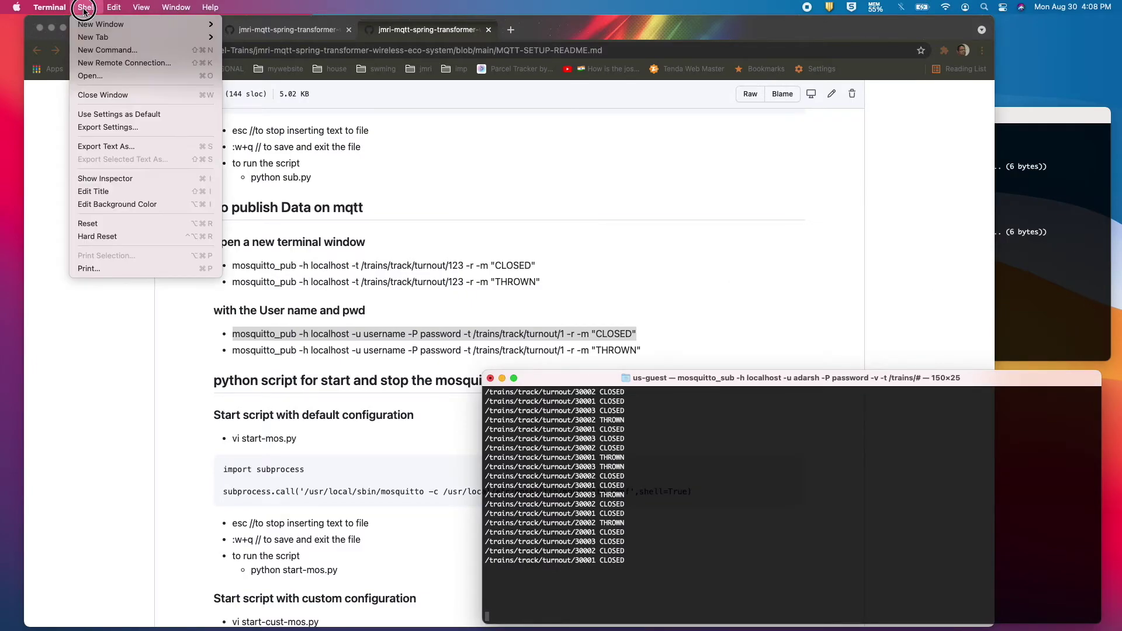
mouse_move(109, 25)
left_click(261, 25)
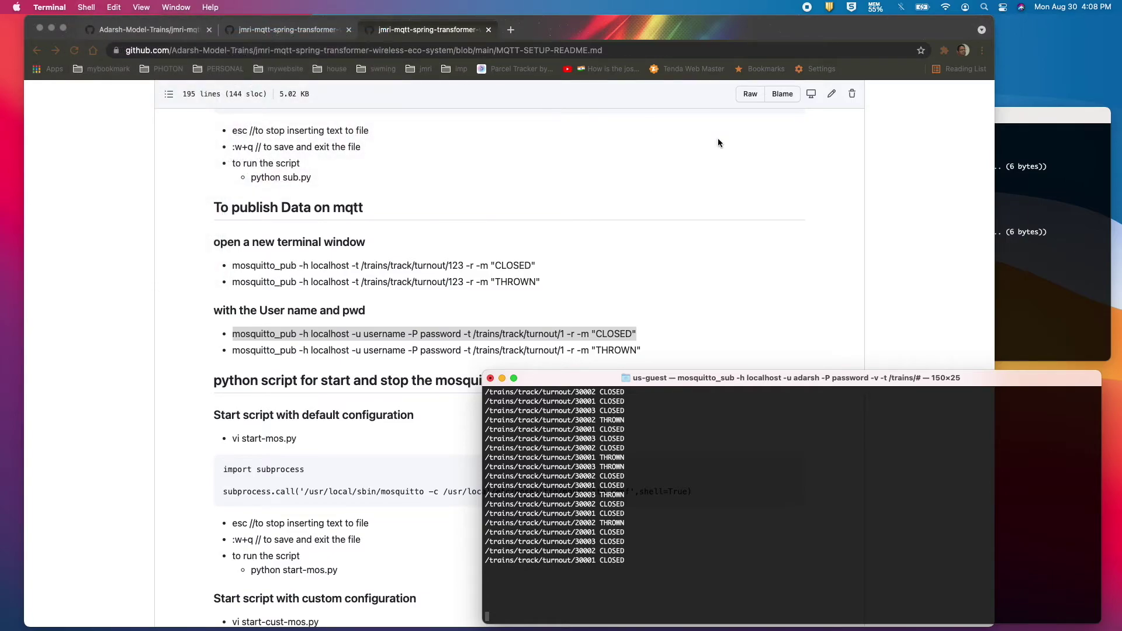
mouse_move(558, 154)
left_mouse_down()
mouse_move(962, 302)
mouse_move(621, 232)
left_mouse_up()
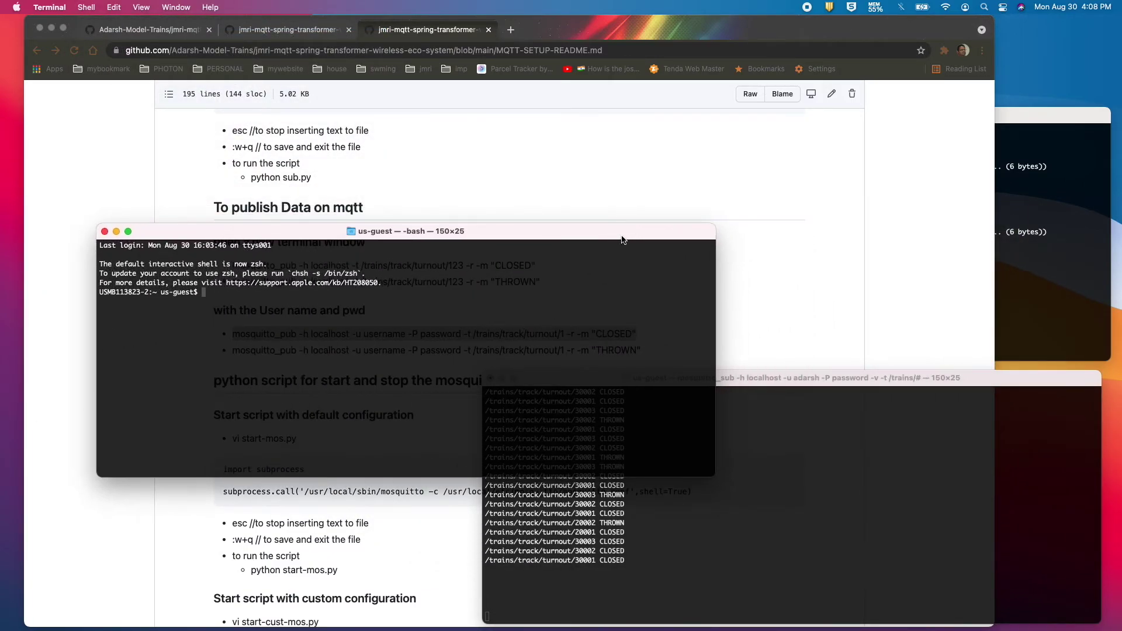
left_click(52, 29)
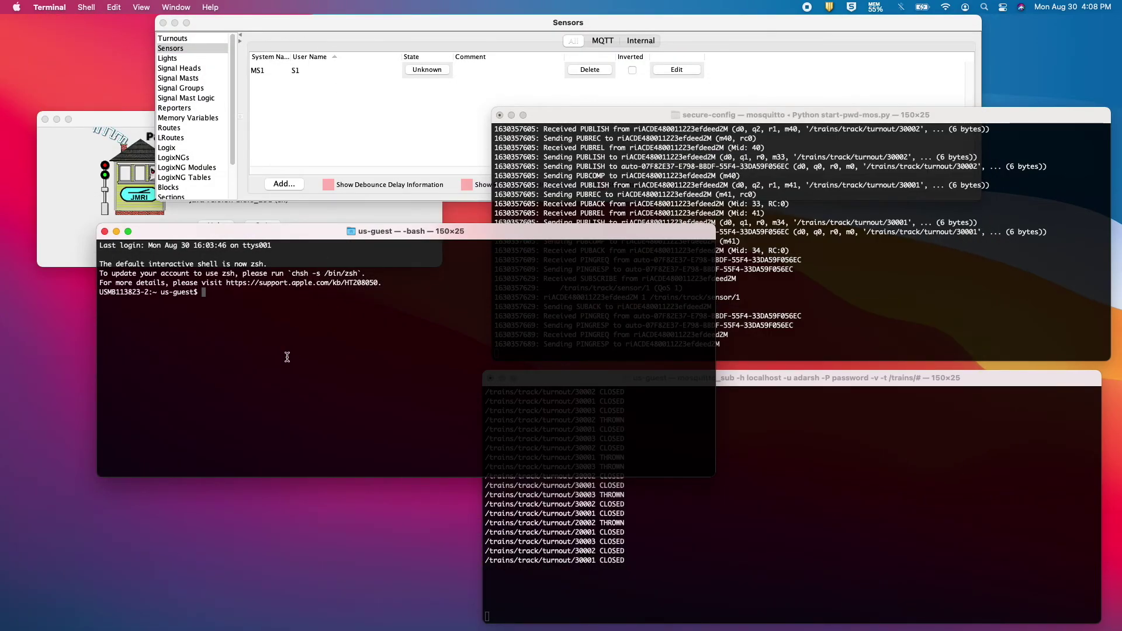
- Paste the mosquitto_pub command with the broker user's name and publish ACTIVE on /trains/track/sensor/1
key("super+v")
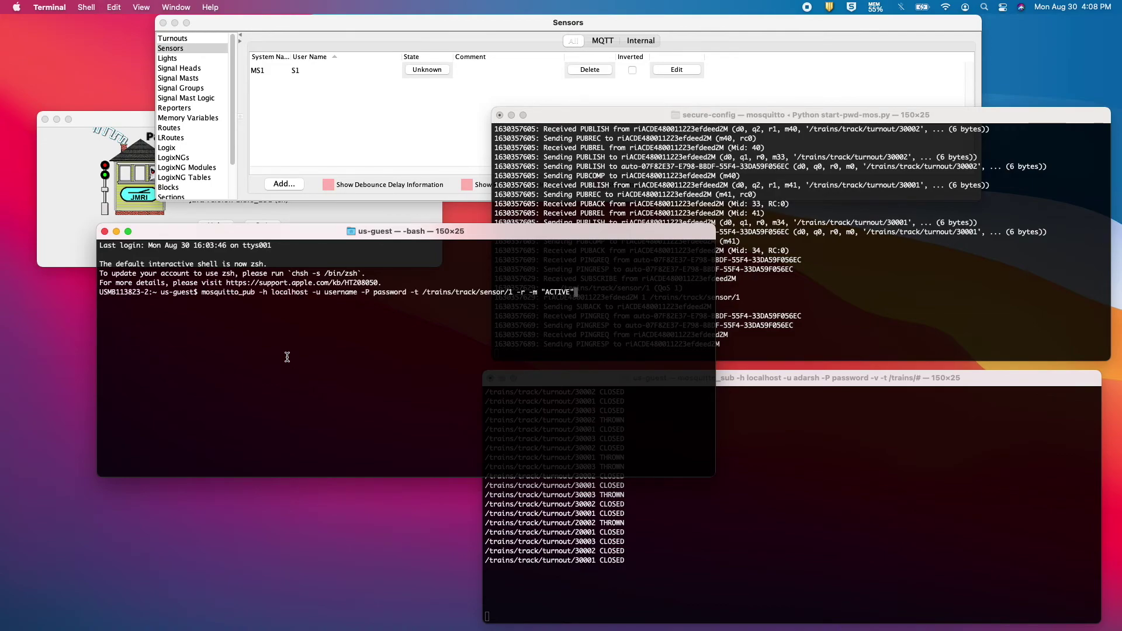
double_click(340, 292)
key("Left")
key("Left")
key("Left")
key("Left")
key("Left")
key("Left")
key("Left")
key("Left")
key("Left")
key("BackSpace")
key("BackSpace")
key("BackSpace")
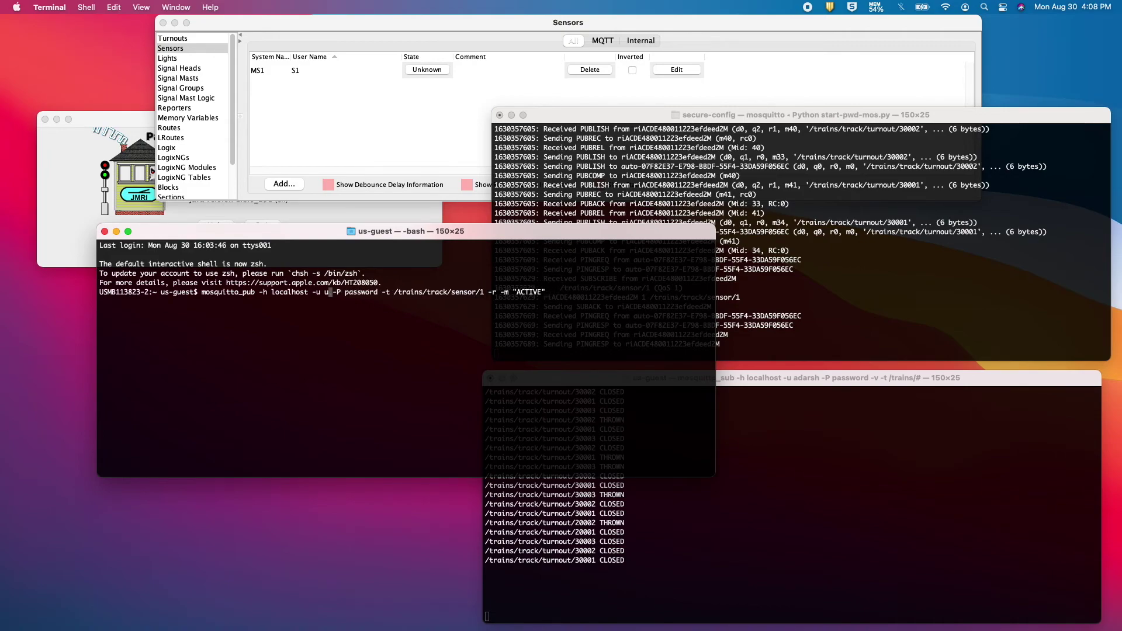
type("adarsh")
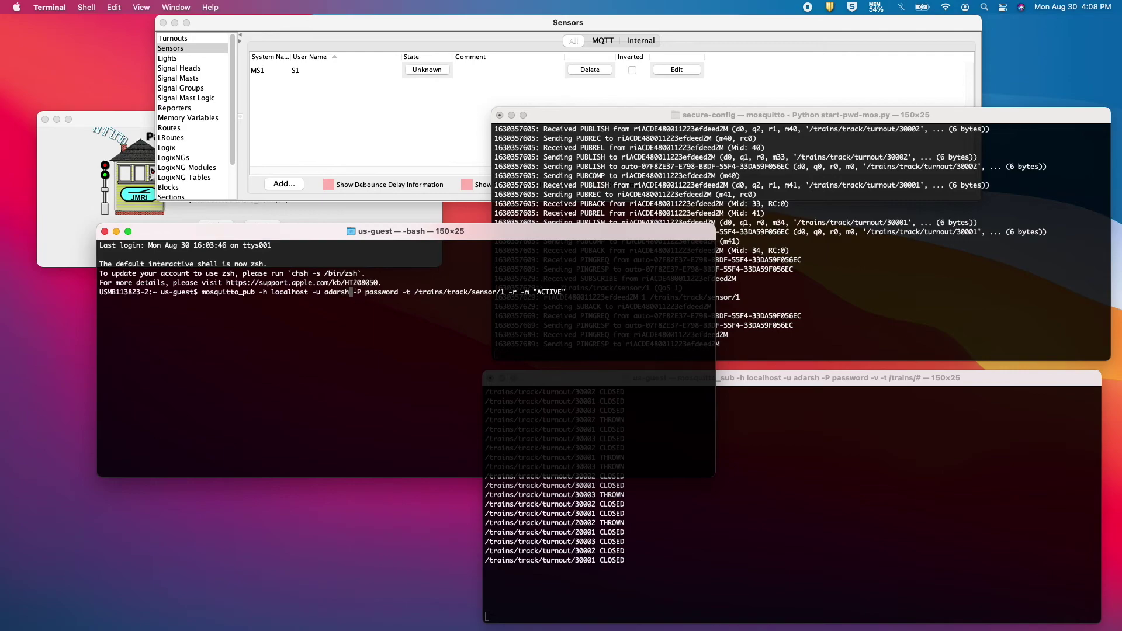
key("Return")
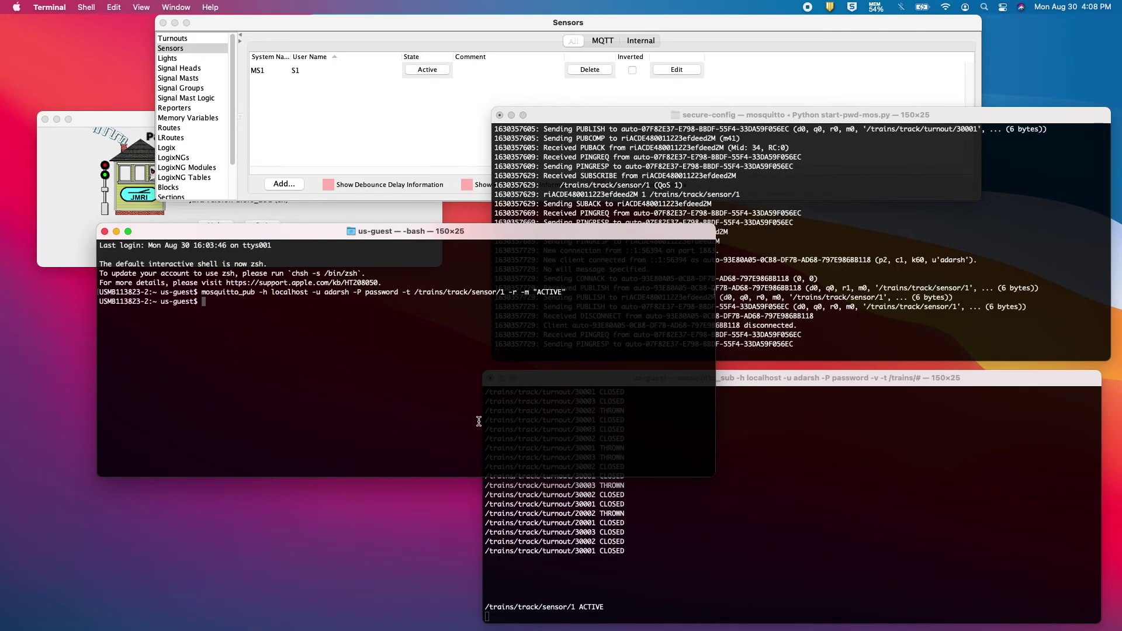
- Re-run the command with INACTIVE and check the subscriber terminal
key("Up")
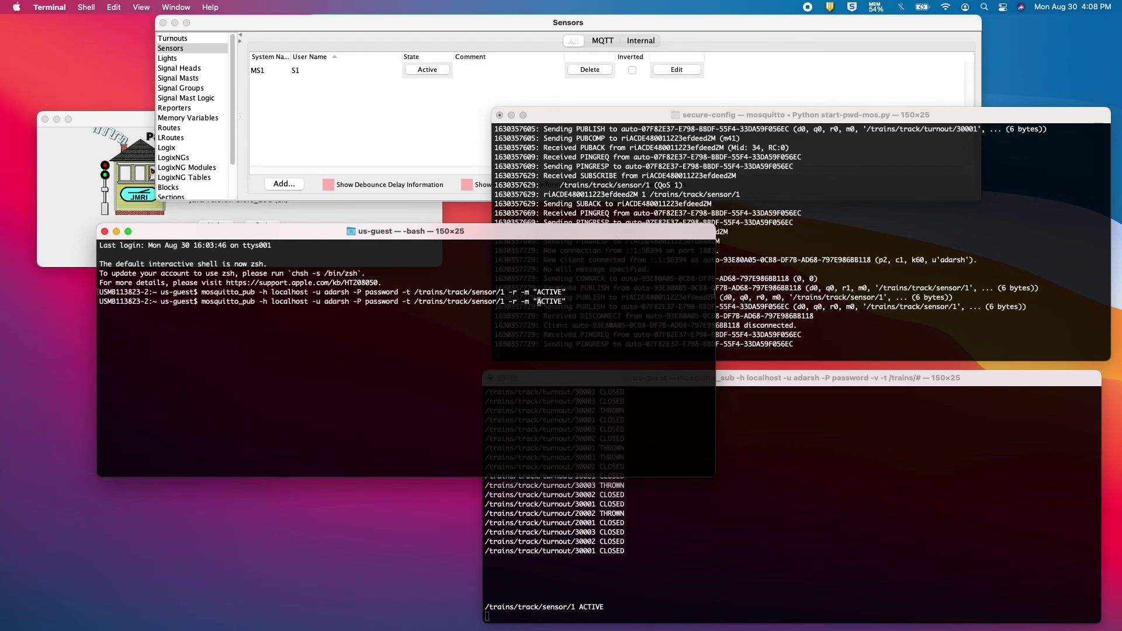
type("IN")
key("Return")
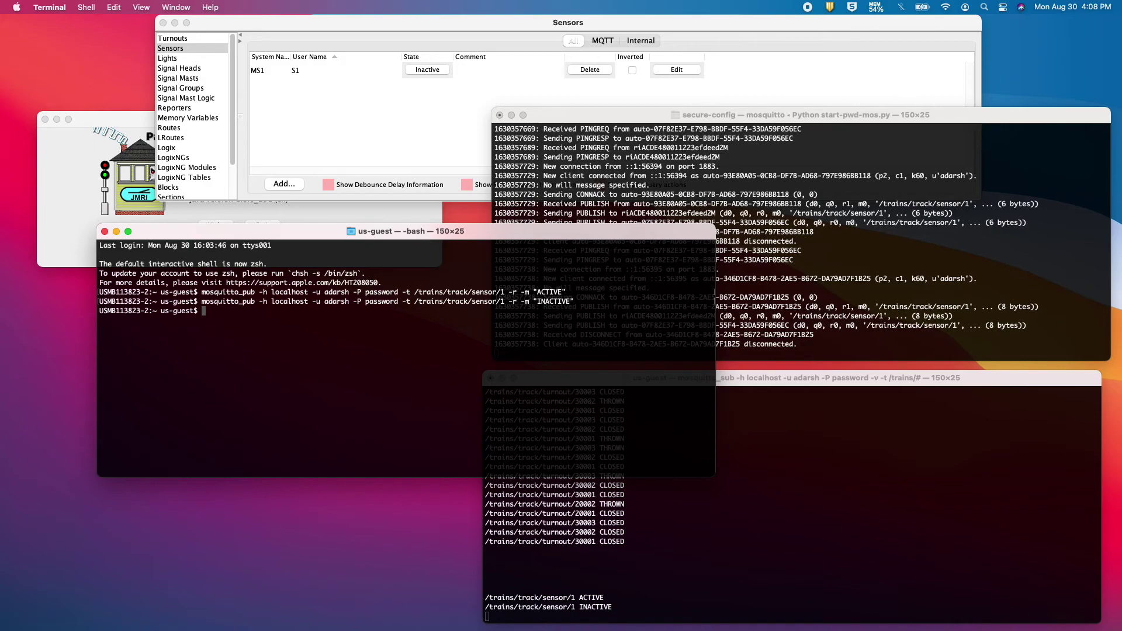
left_click(735, 530)
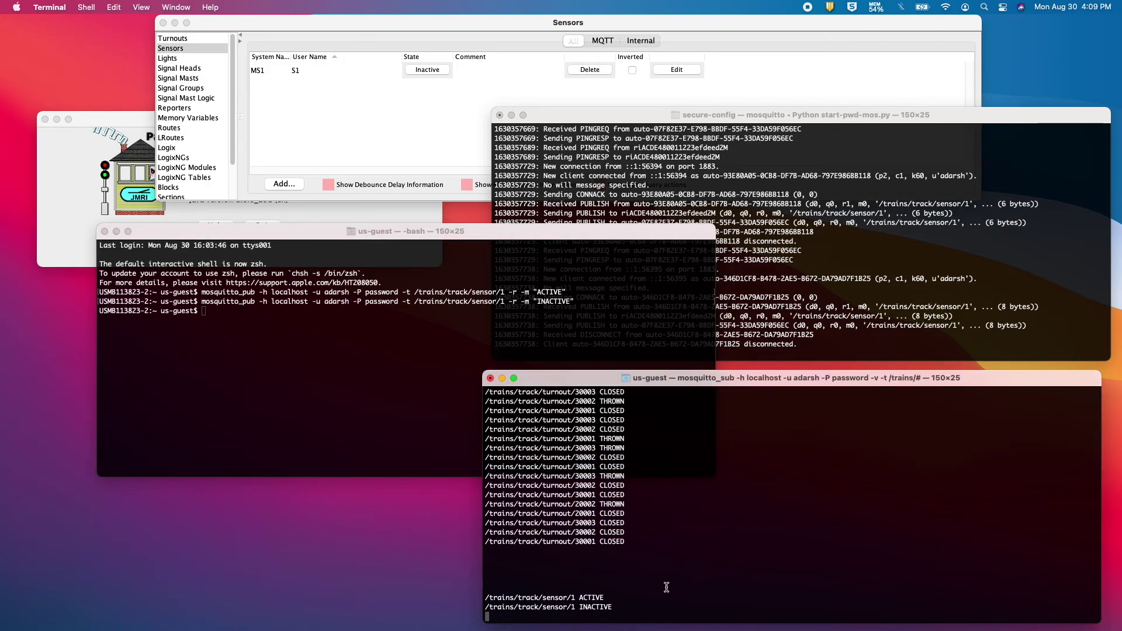
- Arrange the subscriber and bash terminals beside PanelPro's Sensors table showing MS1 Inactive
mouse_move(729, 377)
left_mouse_down()
mouse_move(761, 245)
mouse_move(779, 239)
left_mouse_up()
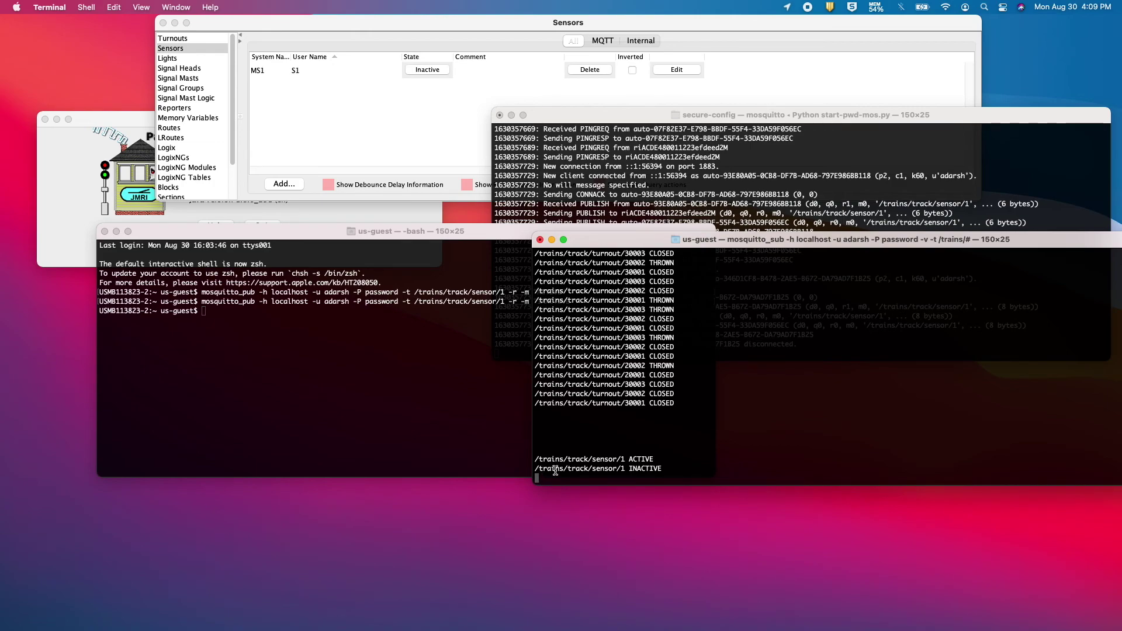
left_click(459, 392)
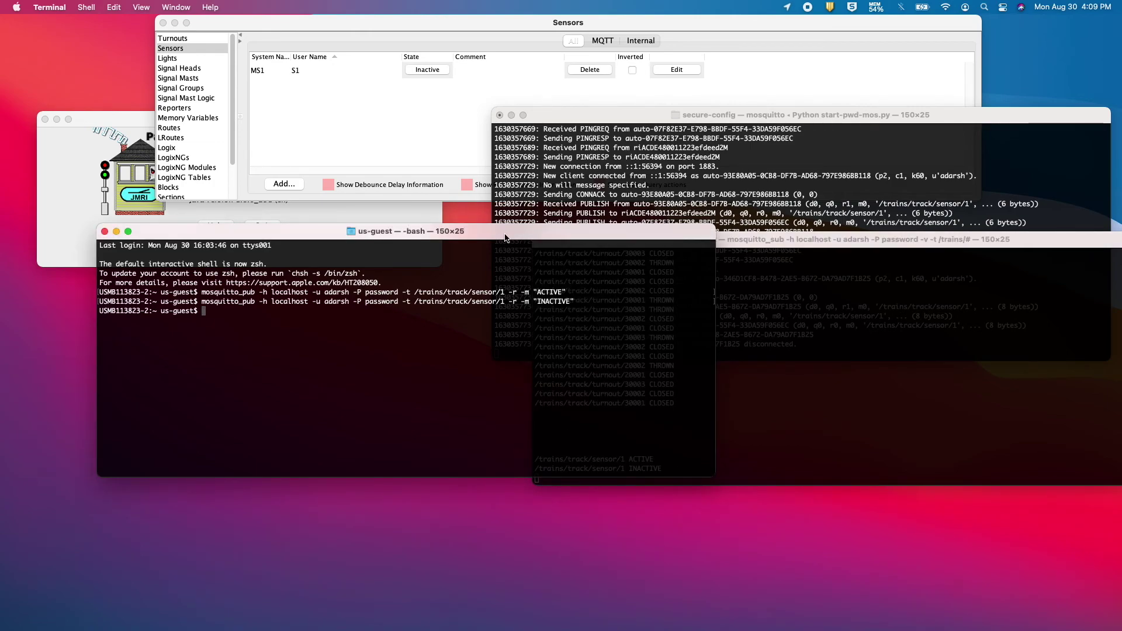
mouse_move(505, 230)
left_mouse_down()
mouse_move(464, 458)
mouse_move(465, 398)
left_mouse_up()
left_click_drag(631, 241, 423, 226)
left_click(162, 239)
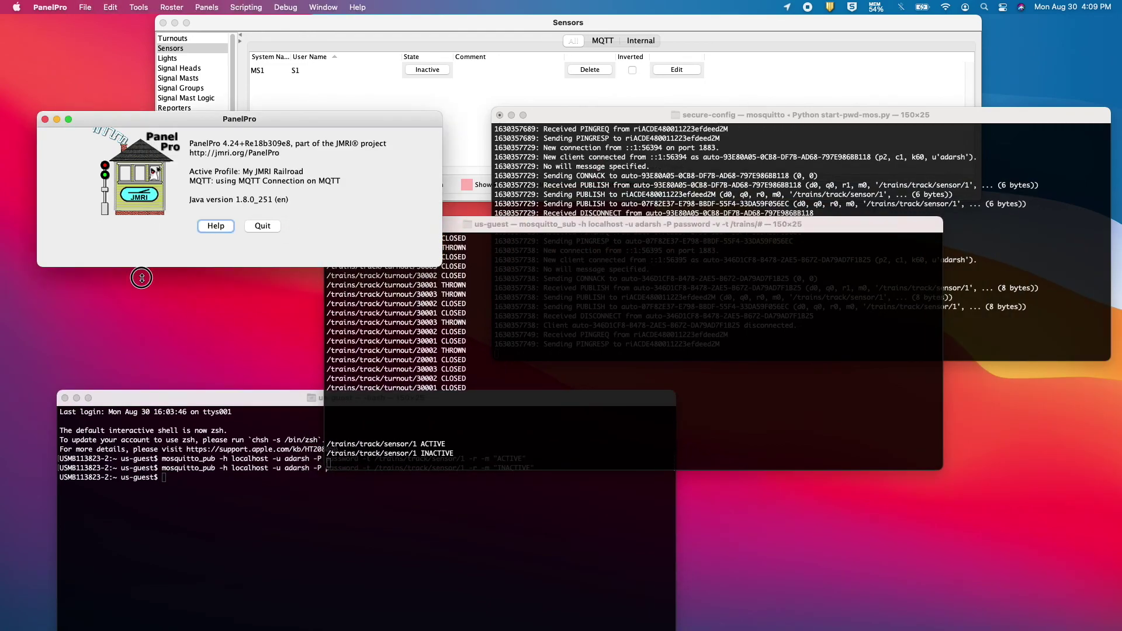
mouse_move(170, 122)
left_mouse_down()
mouse_move(140, 289)
mouse_move(152, 157)
left_mouse_up()
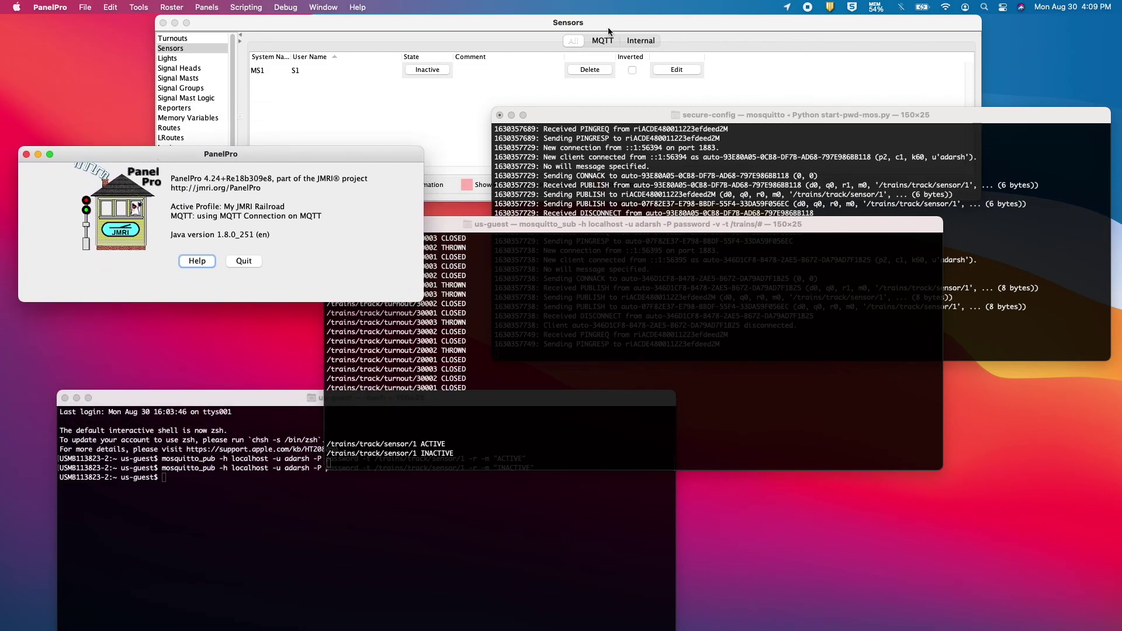
mouse_move(612, 25)
left_mouse_down()
mouse_move(564, 43)
mouse_move(573, 46)
left_mouse_up()
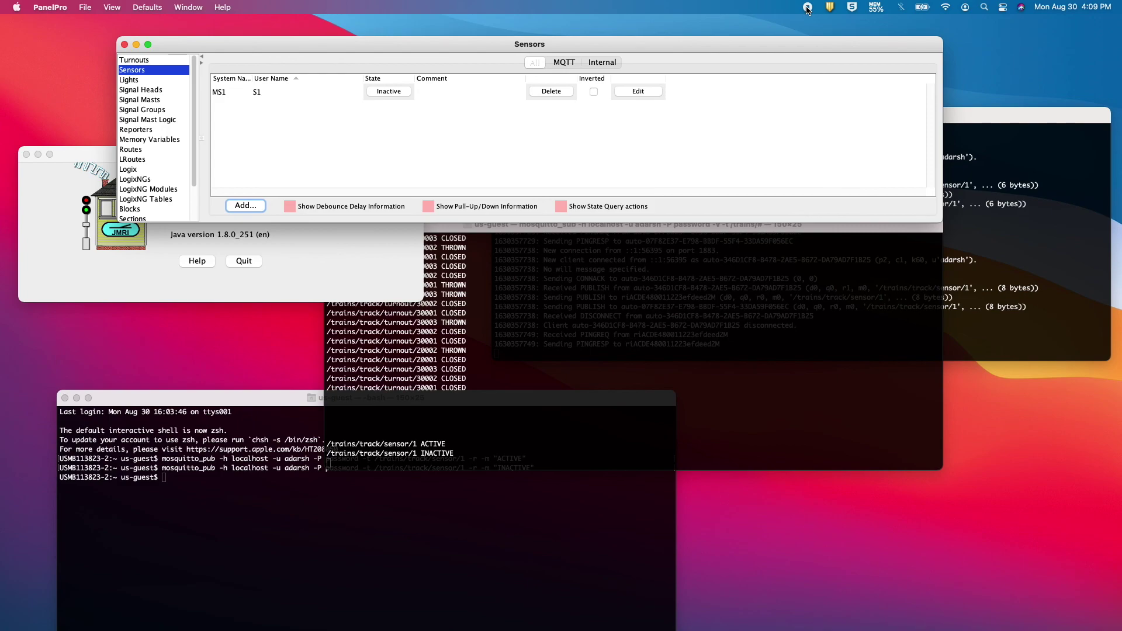
left_click(808, 10)
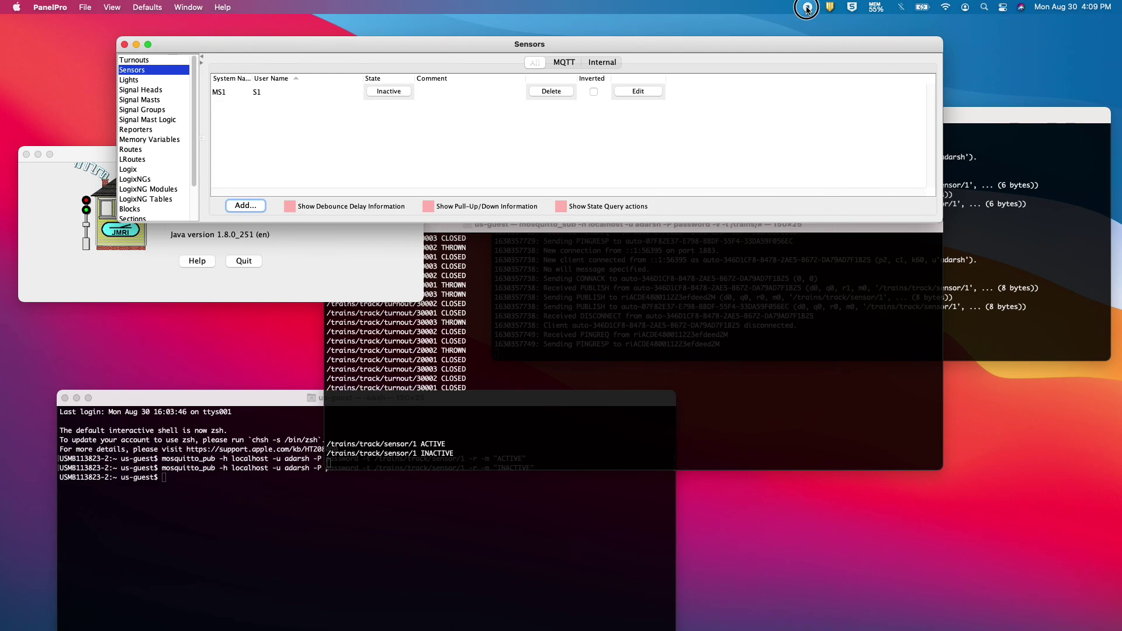